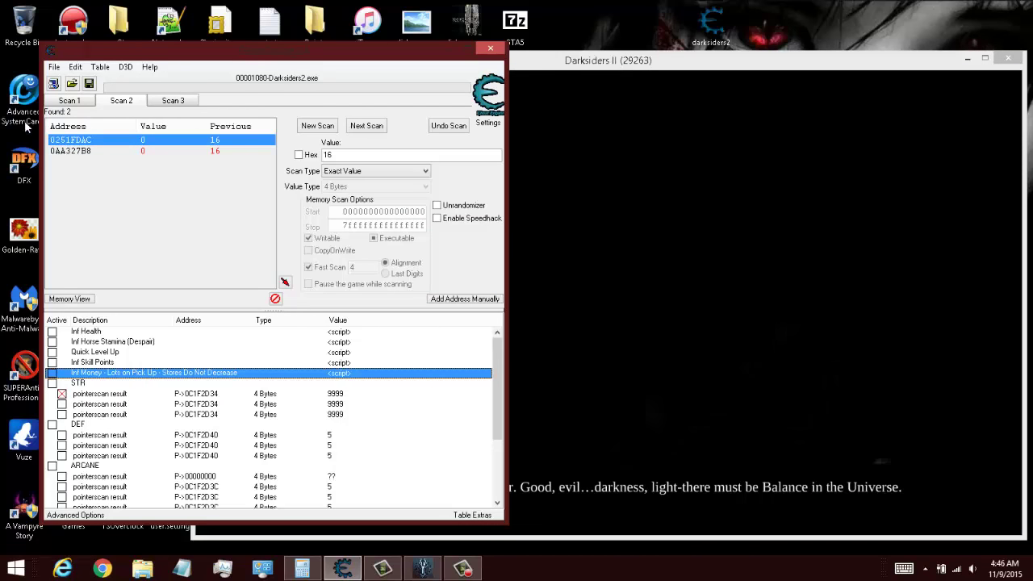
- Attach Cheat Engine to the running process 00001080-Darksiders2.exe
left_click(53, 85)
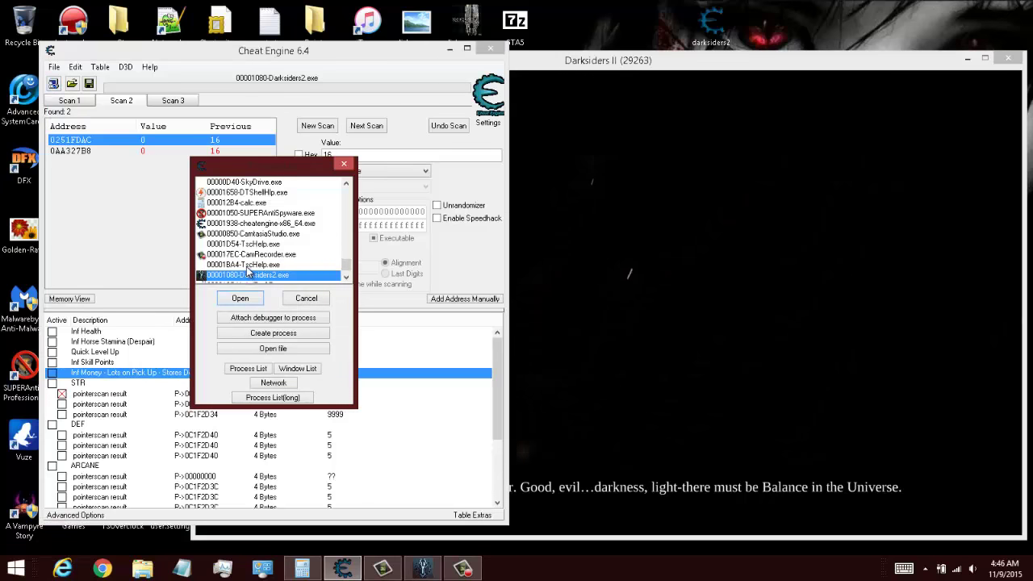
scroll(247, 267, "down", 1)
left_click(238, 298)
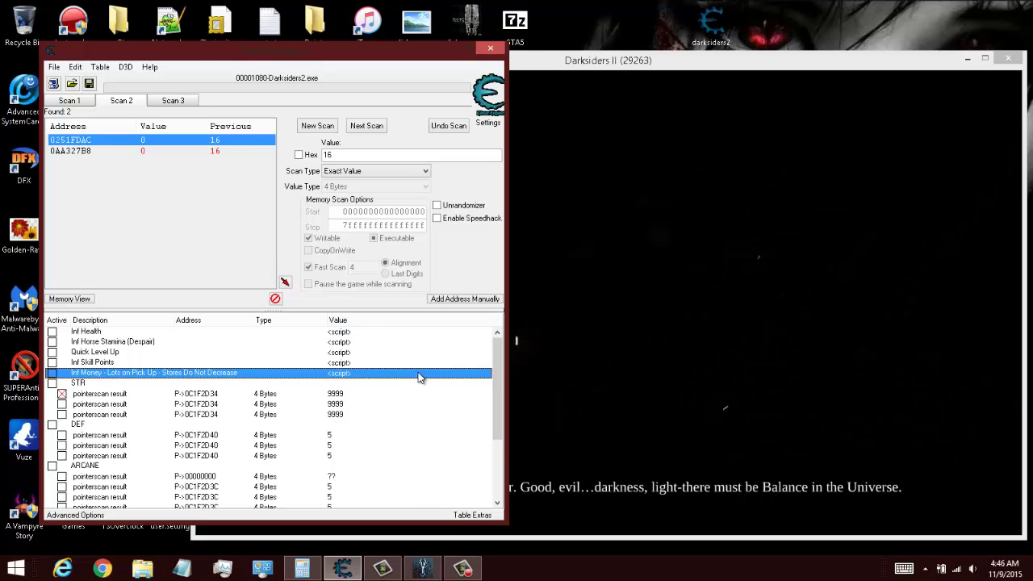
- Switch to Darksiders II, skip the intro cutscene to reach gameplay, and return to Cheat Engine
left_click(635, 383)
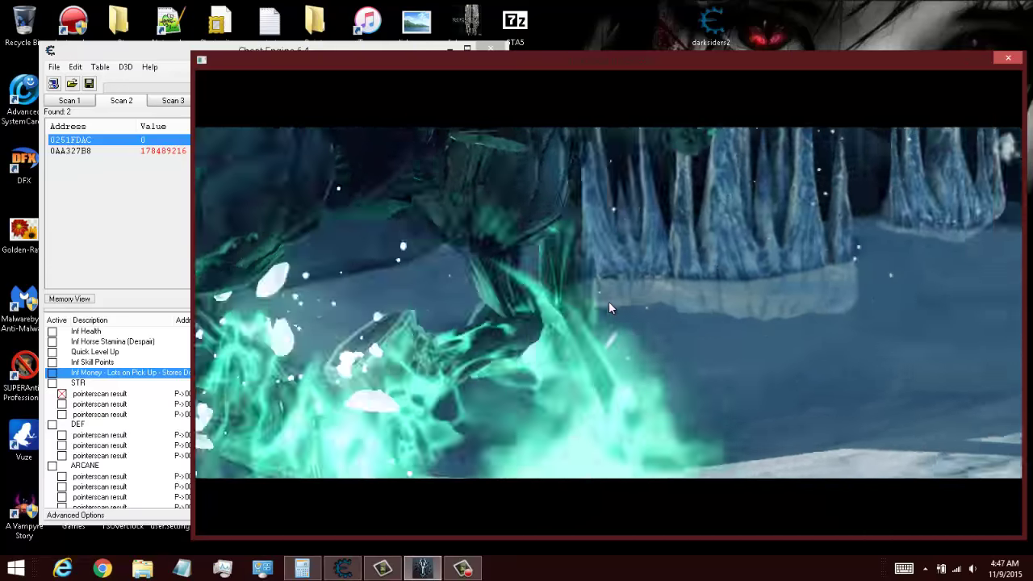
key("Escape")
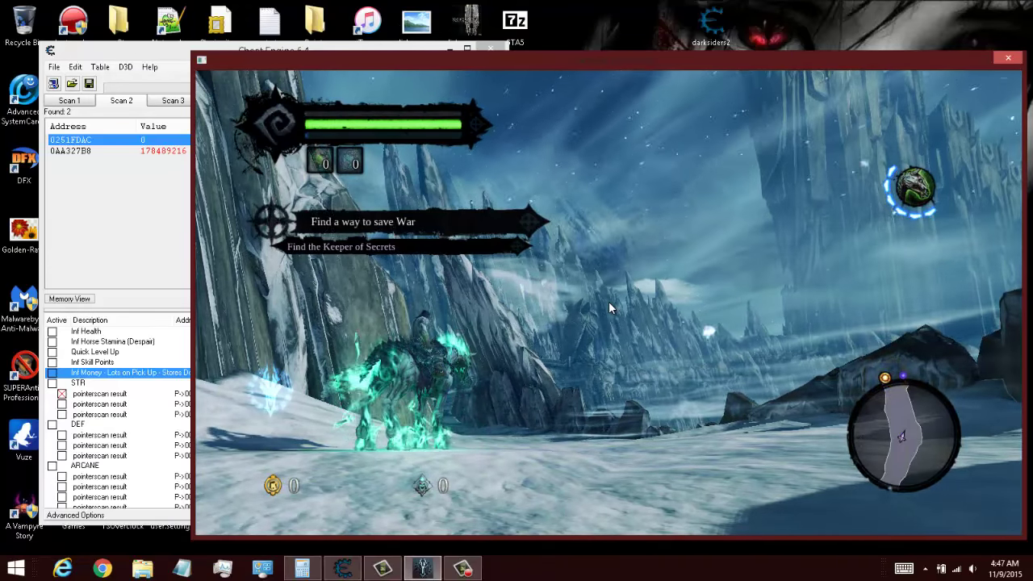
key("alt+Tab")
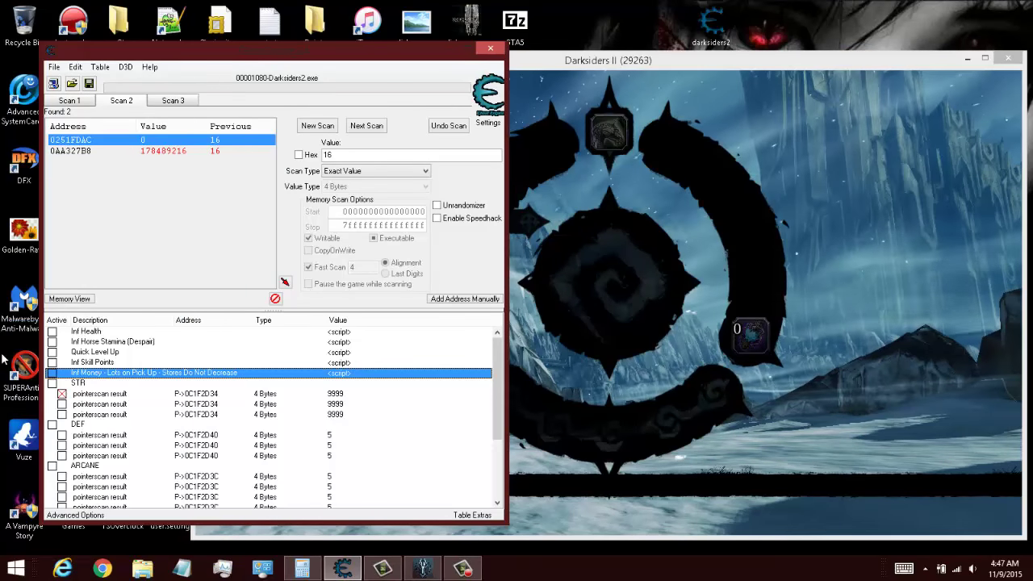
- Activate the Inf Horse Stamina (Despair) script and move the darksiders2 desktop icon to the Recycle Bin
left_click(52, 341)
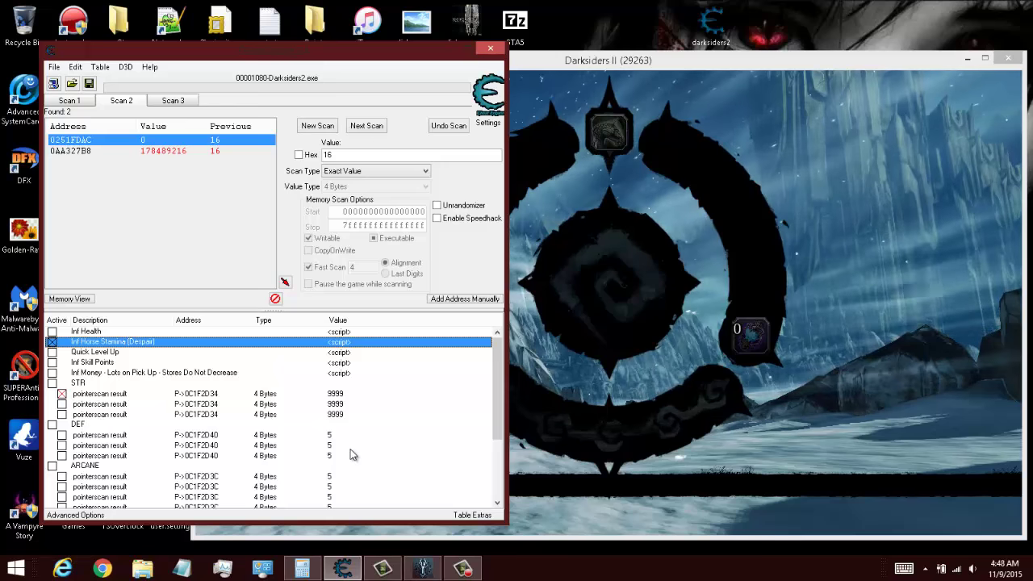
left_click_drag(698, 26, 22, 29)
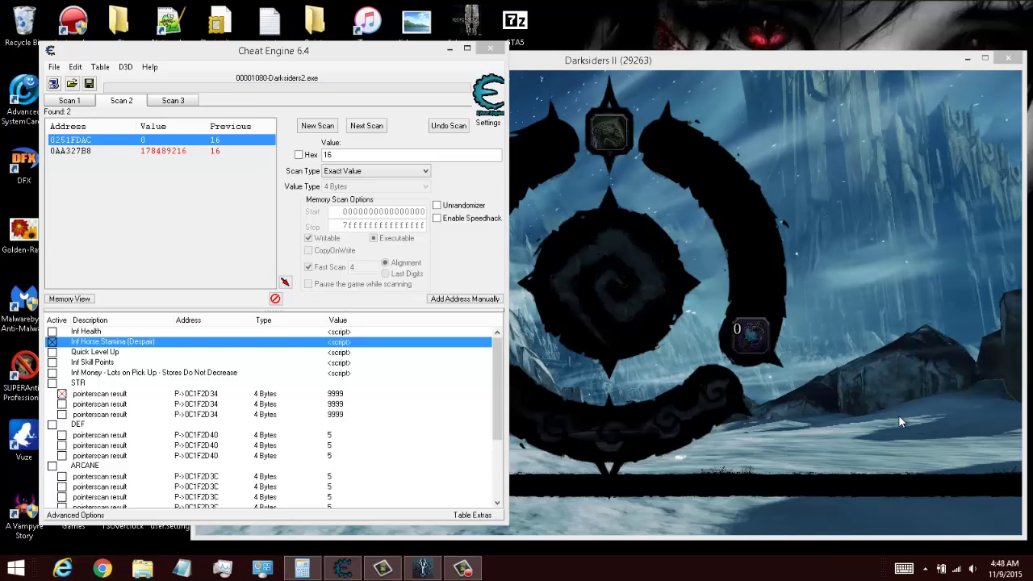
- Switch to Darksiders II, close the item wheel, and ride Despair forward along the snowy path through The Veil
left_click(943, 411)
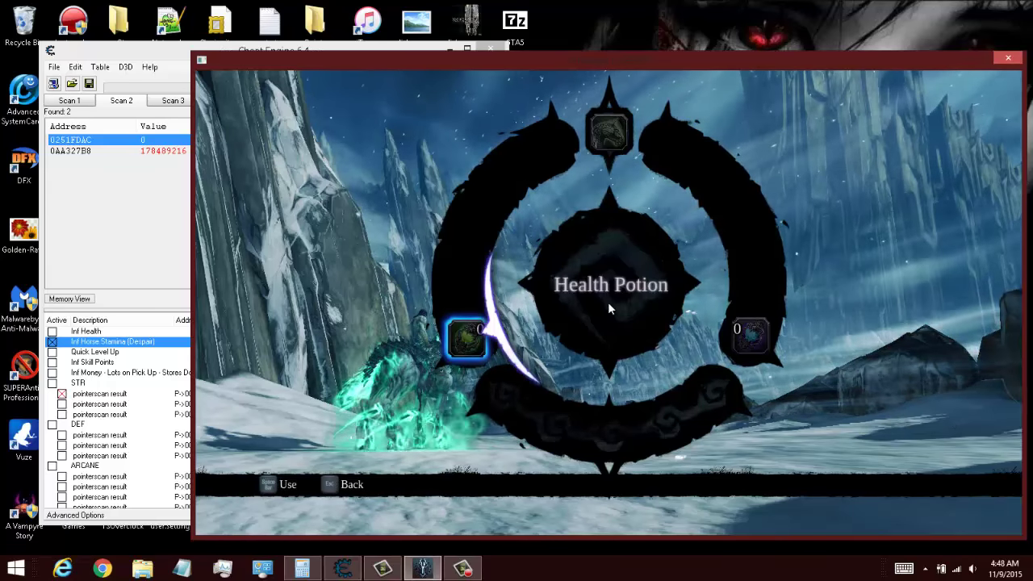
key("Escape")
key("w")
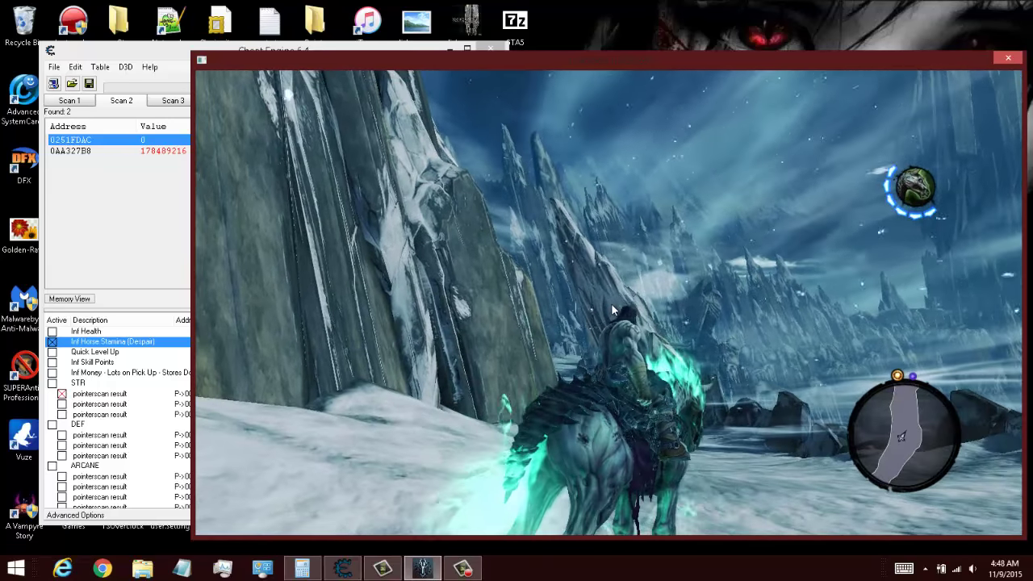
key("w")
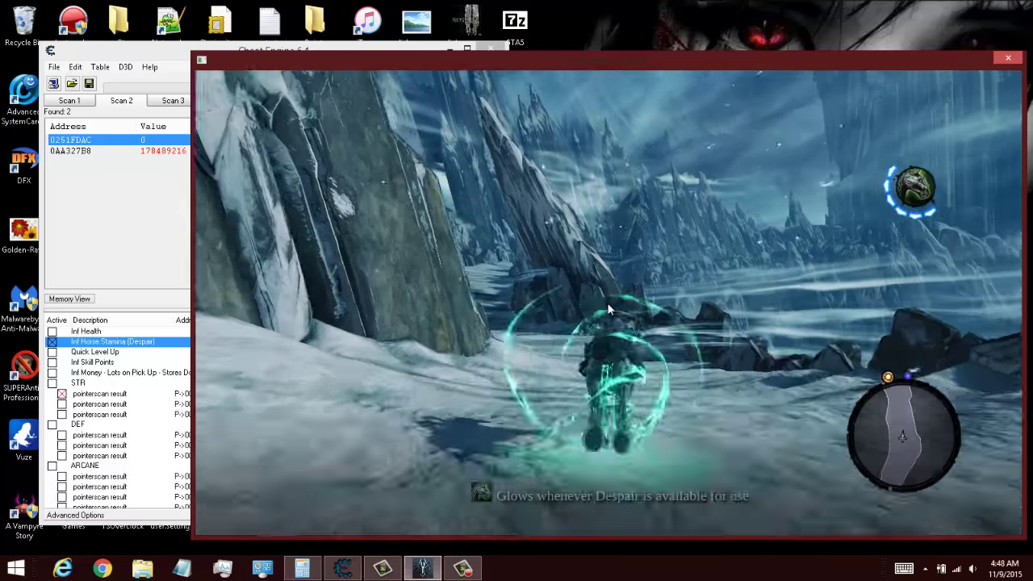
key("w")
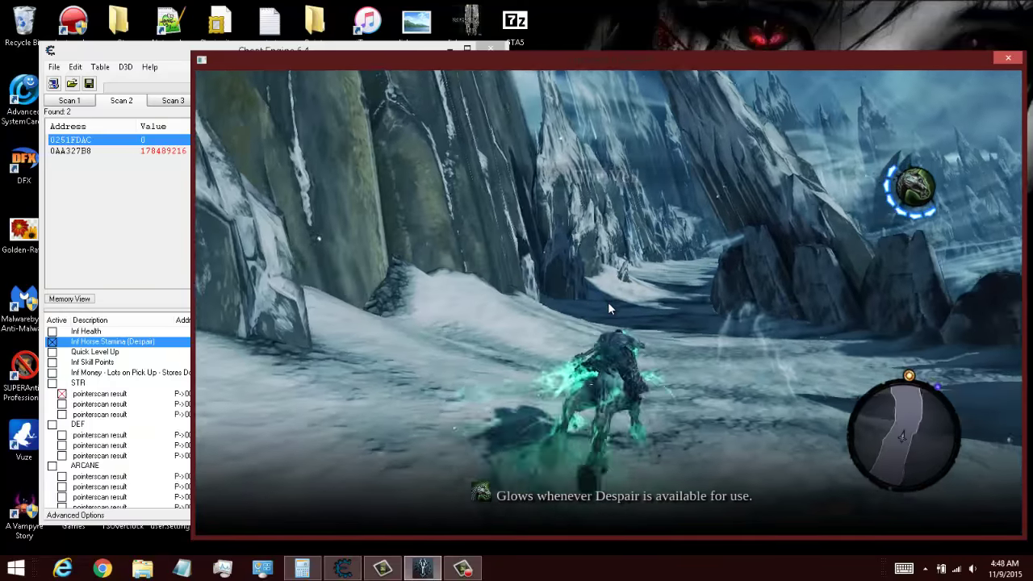
key("w")
key("shift")
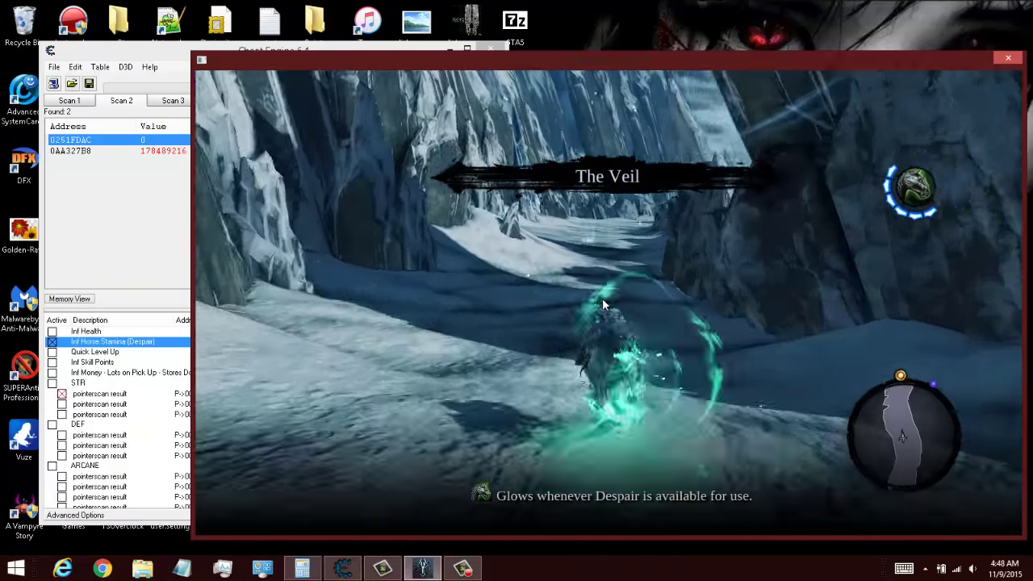
key("w")
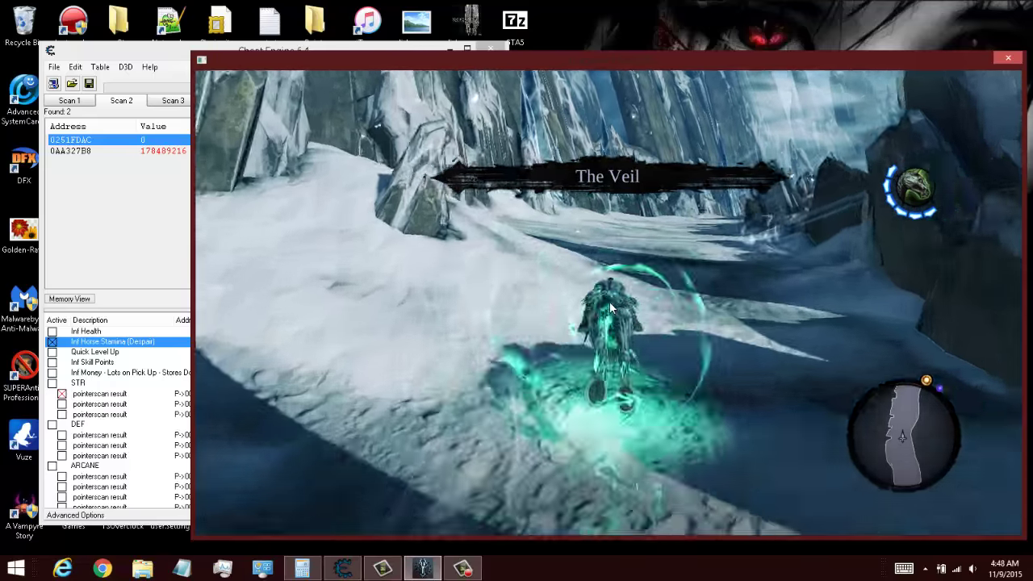
key("shift")
key("w")
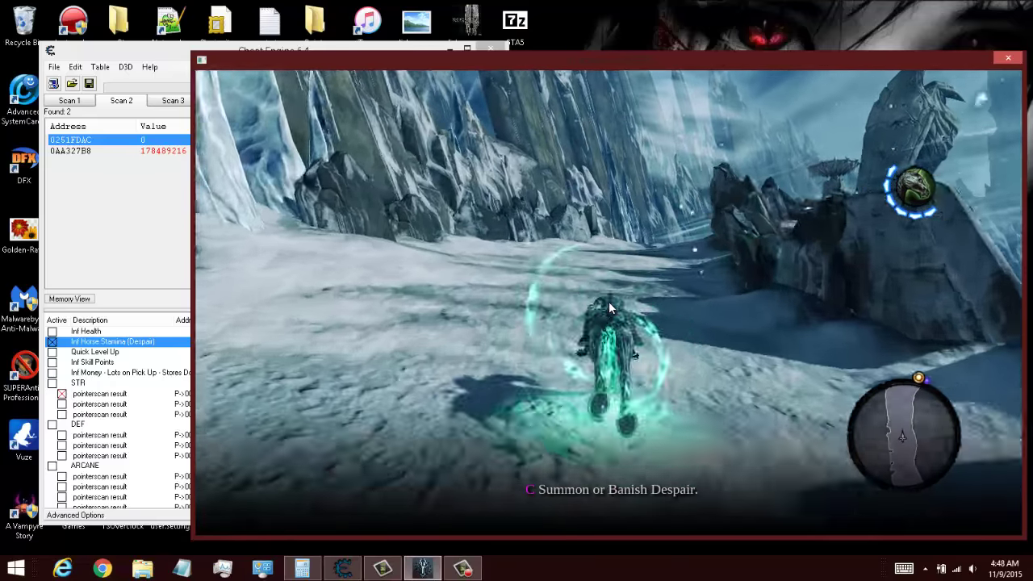
key("shift")
key("w")
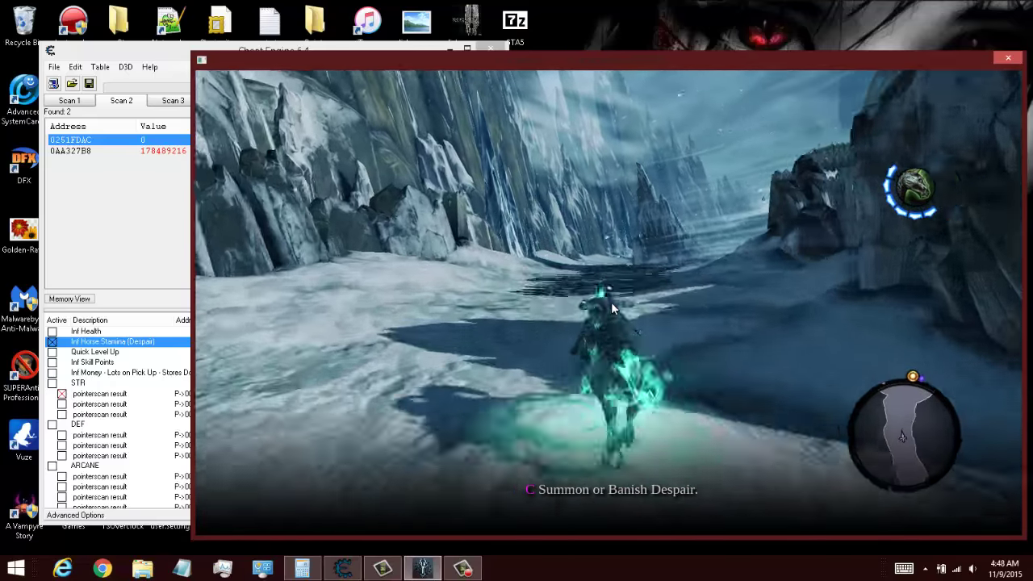
key("shift")
- Charge repeatedly with Despair to test the horse stamina cheat, and dismount on the stone platform
key("r")
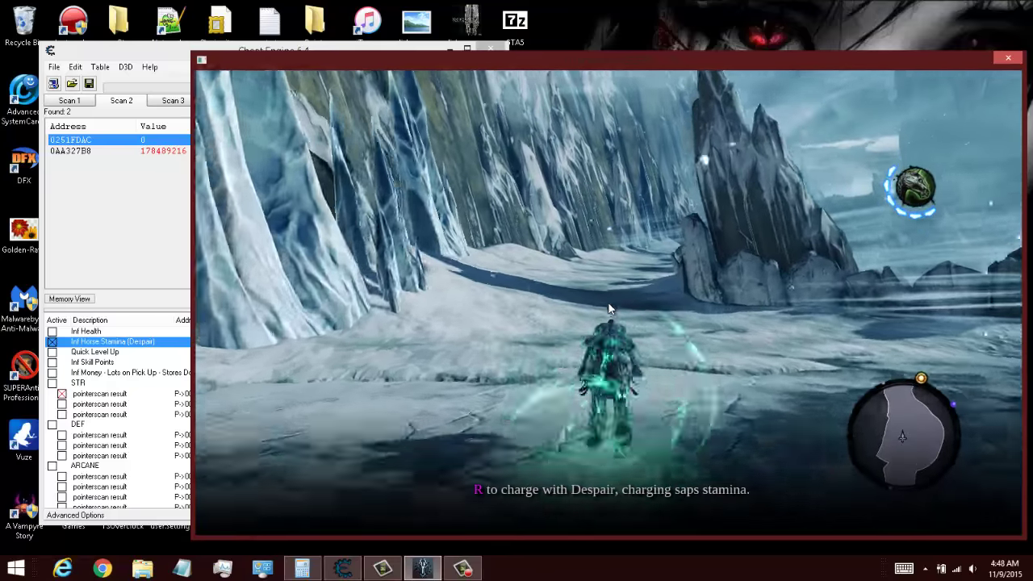
key("r")
key("r")
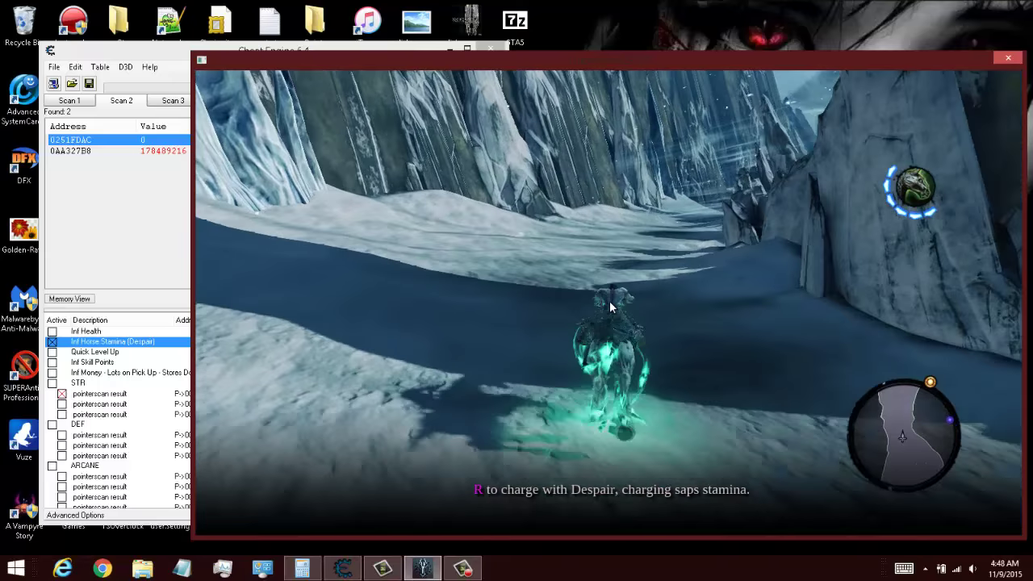
key("r")
key("r")
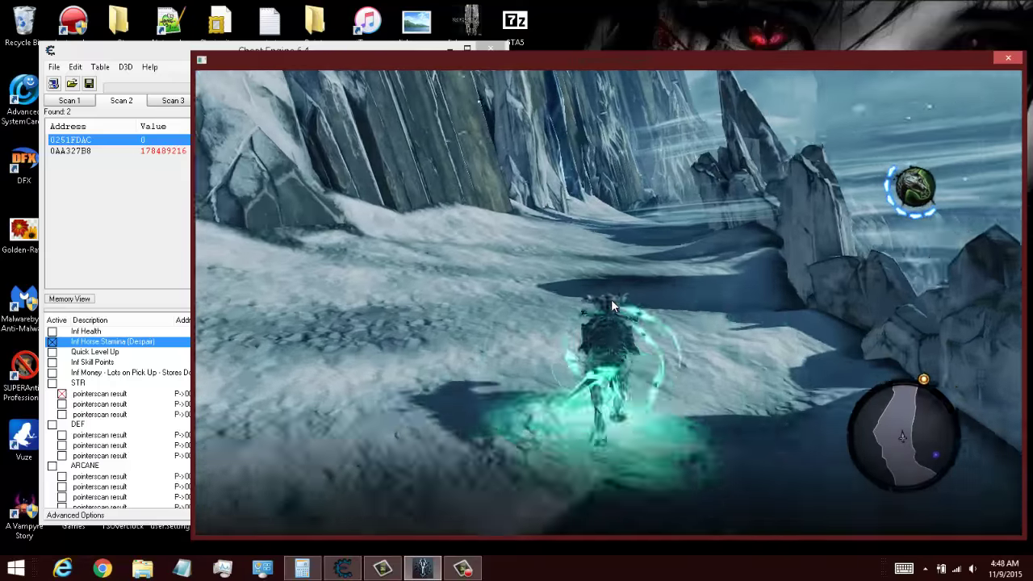
key("r")
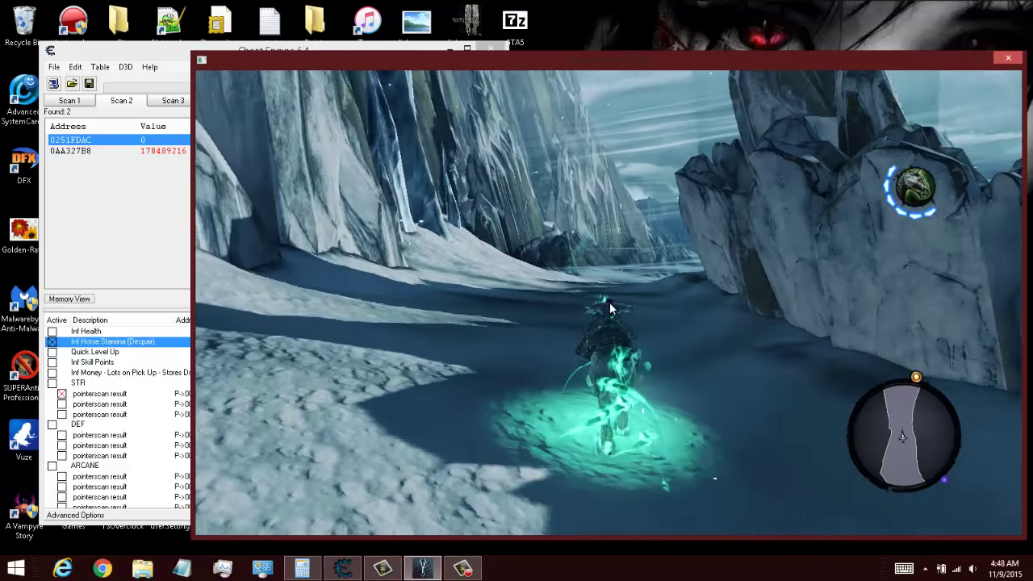
key("r")
key("r")
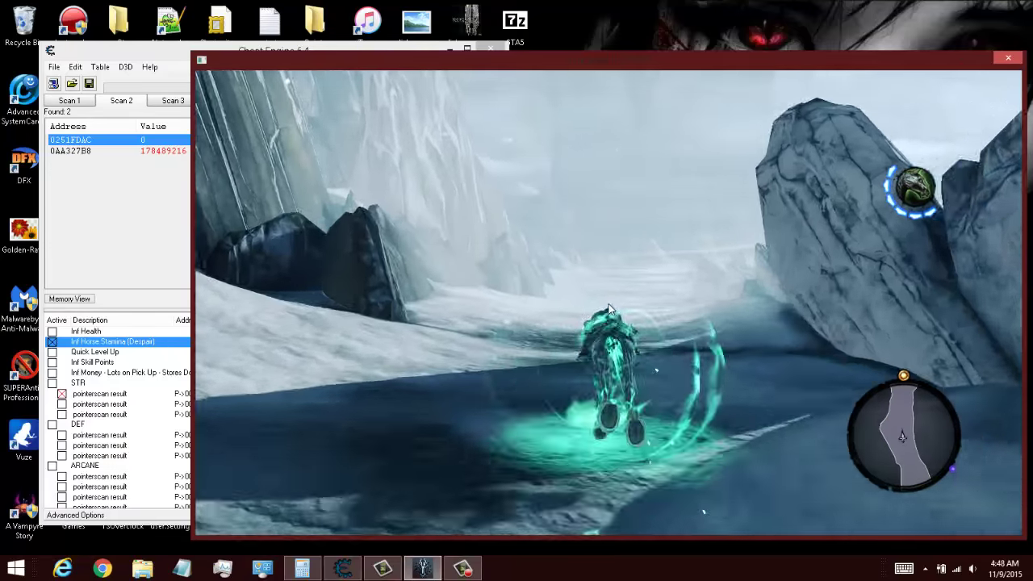
key("r")
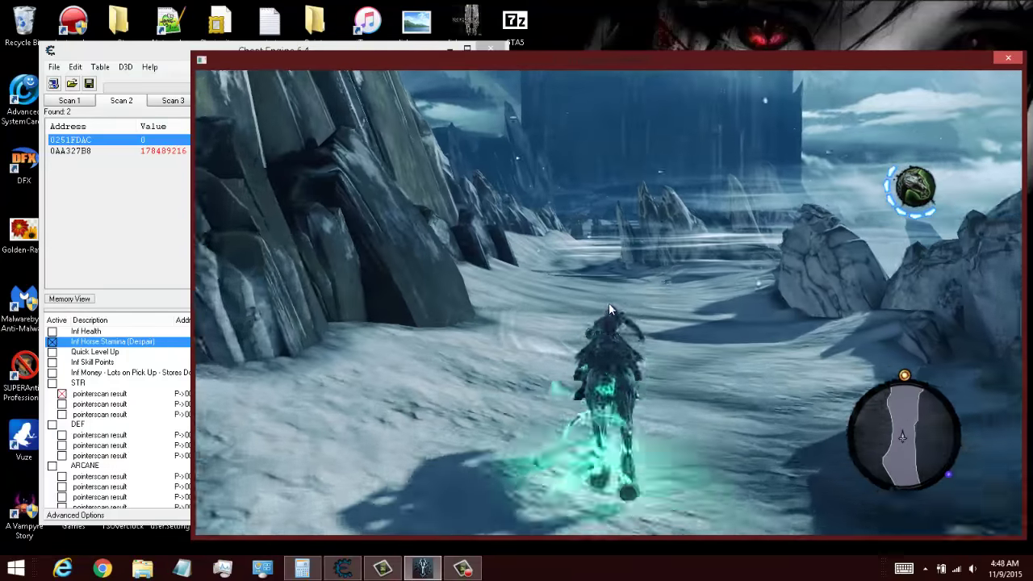
key("r")
key("r")
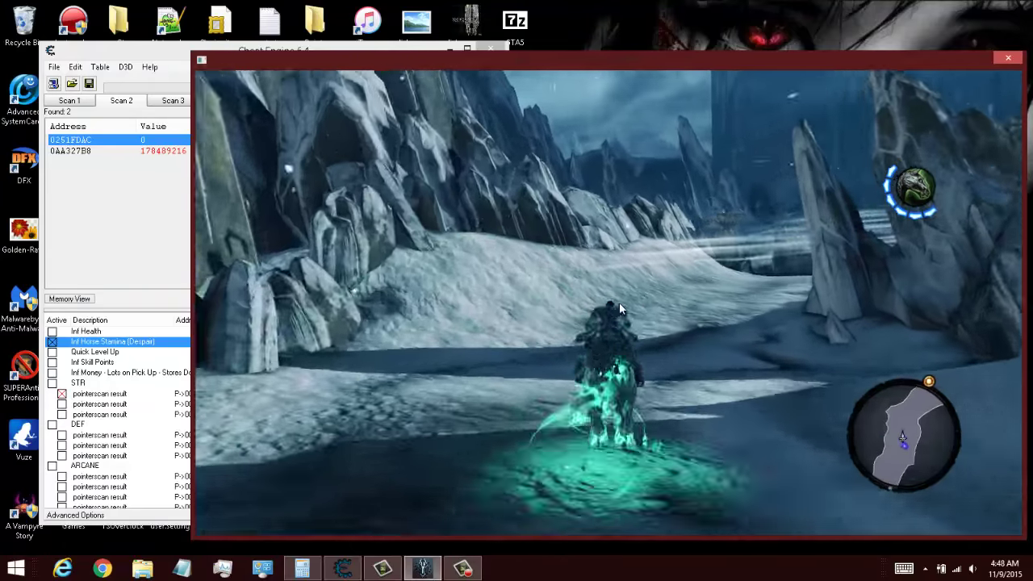
key("shift")
key("shift")
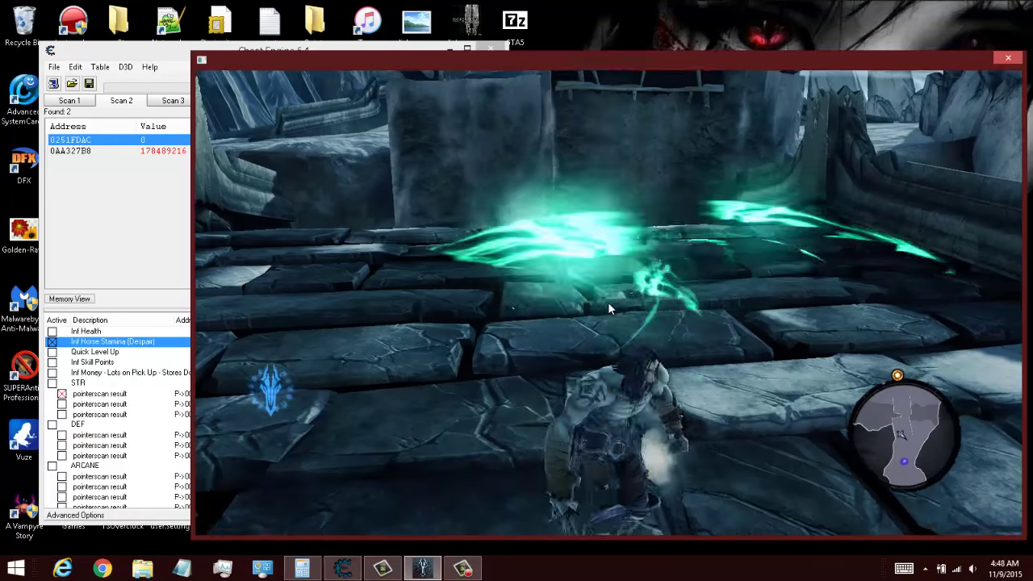
key("w")
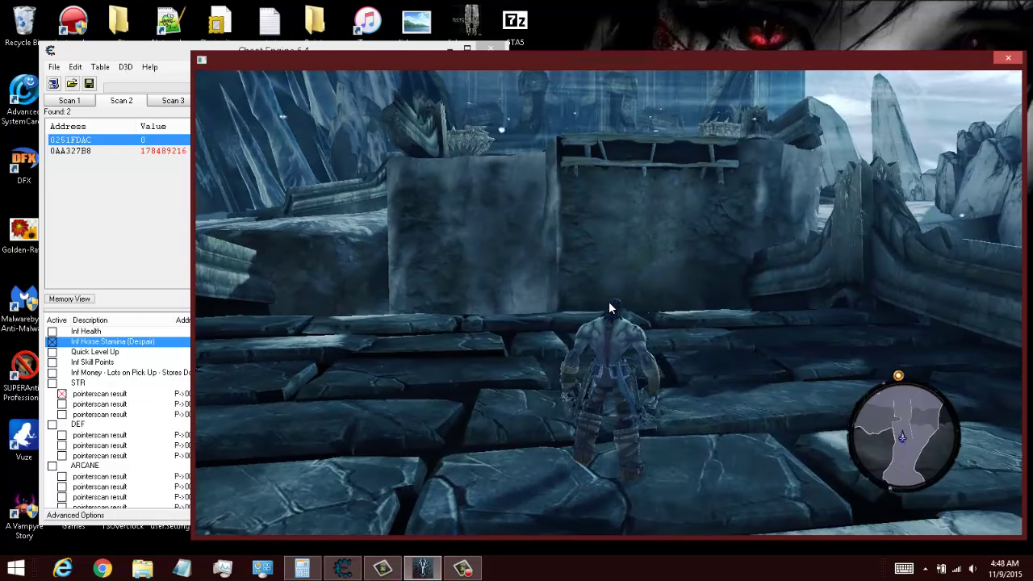
- Return to Cheat Engine, deactivate the Inf Horse Stamina (Despair) script, and select the first pointerscan result under STR
key("alt+Tab")
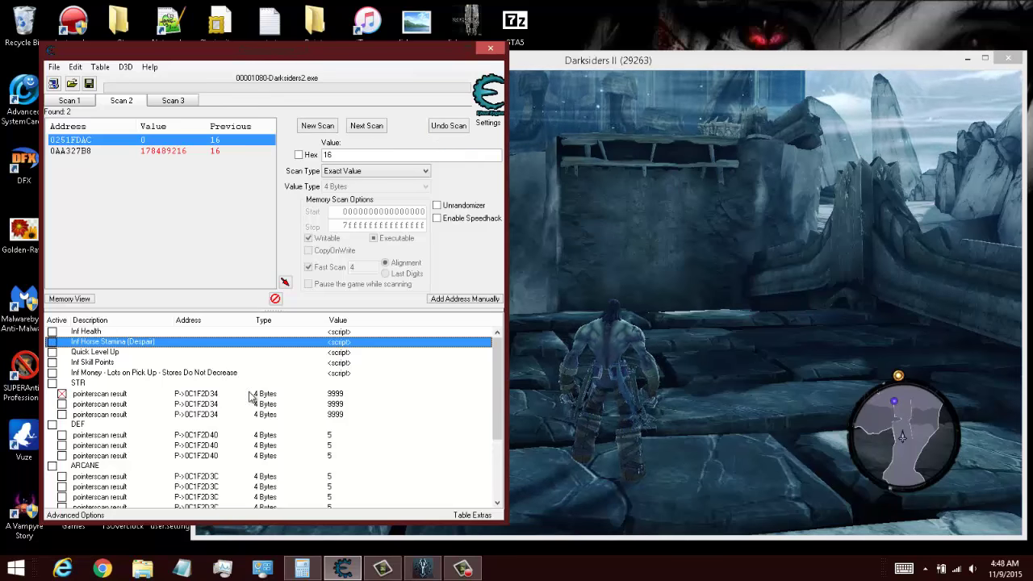
left_click(92, 393)
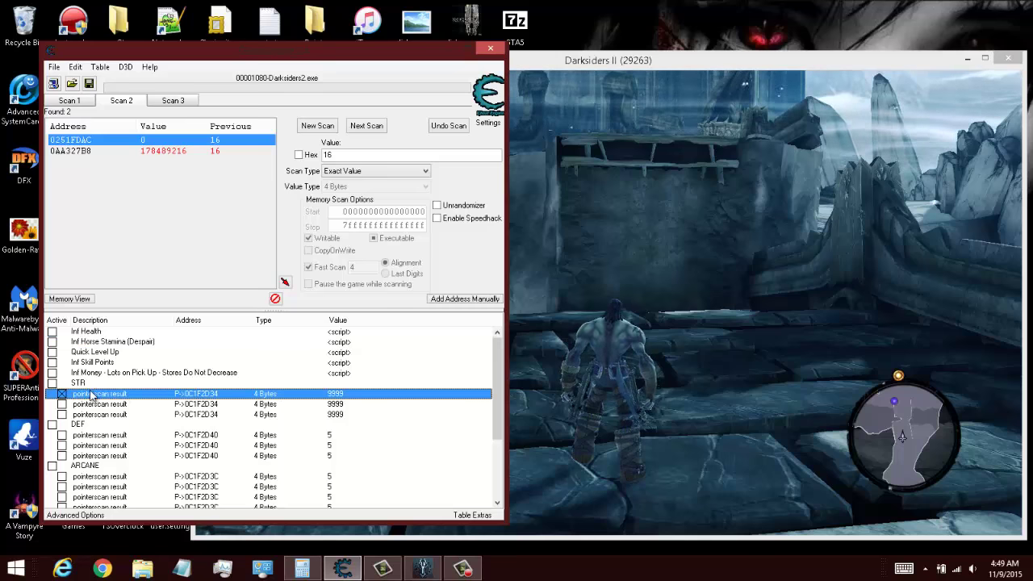
- Switch to Darksiders II and open the Character screen to check the Strength value in Character Stats
left_click(564, 403)
key("Tab")
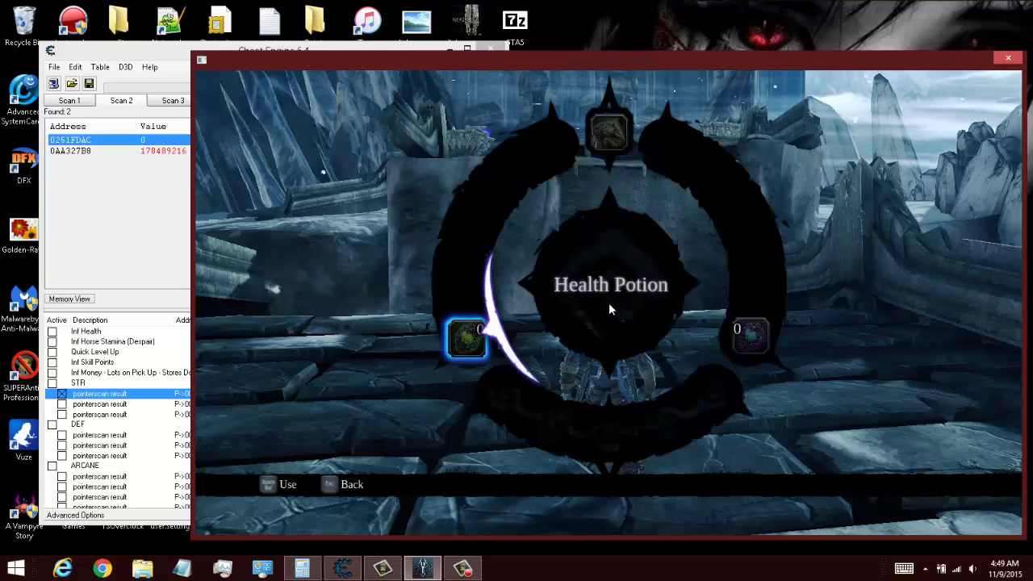
key("Escape")
key("Escape")
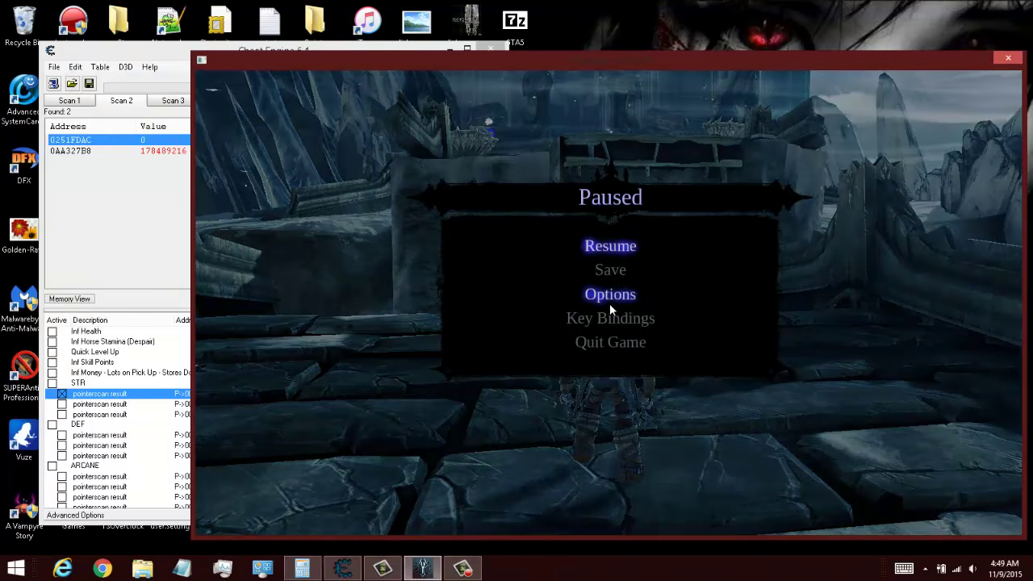
key("Escape")
key("c")
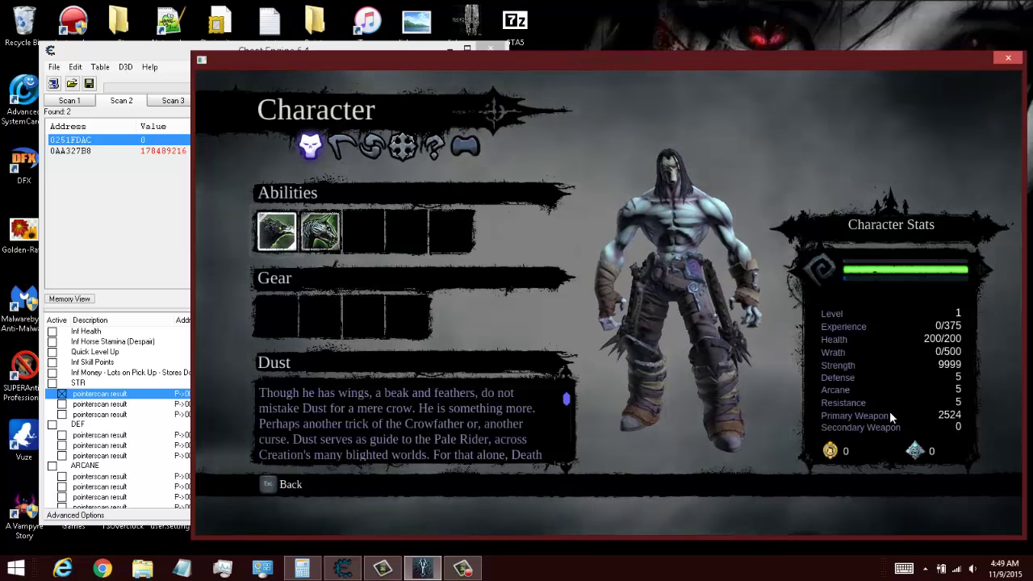
- Return to Cheat Engine and open a blank Notepad document beside the cheat table
left_click(101, 397)
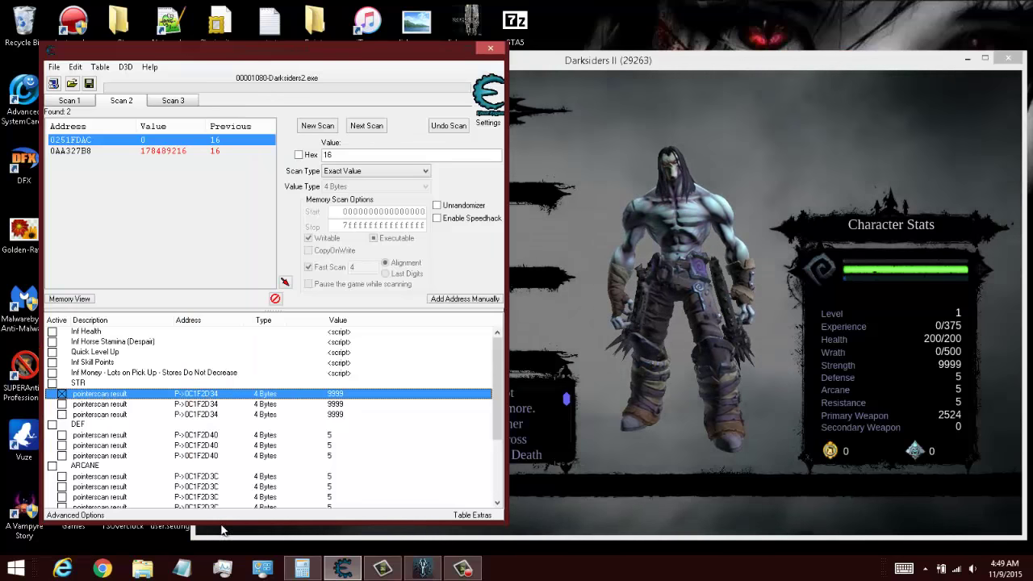
left_click(184, 570)
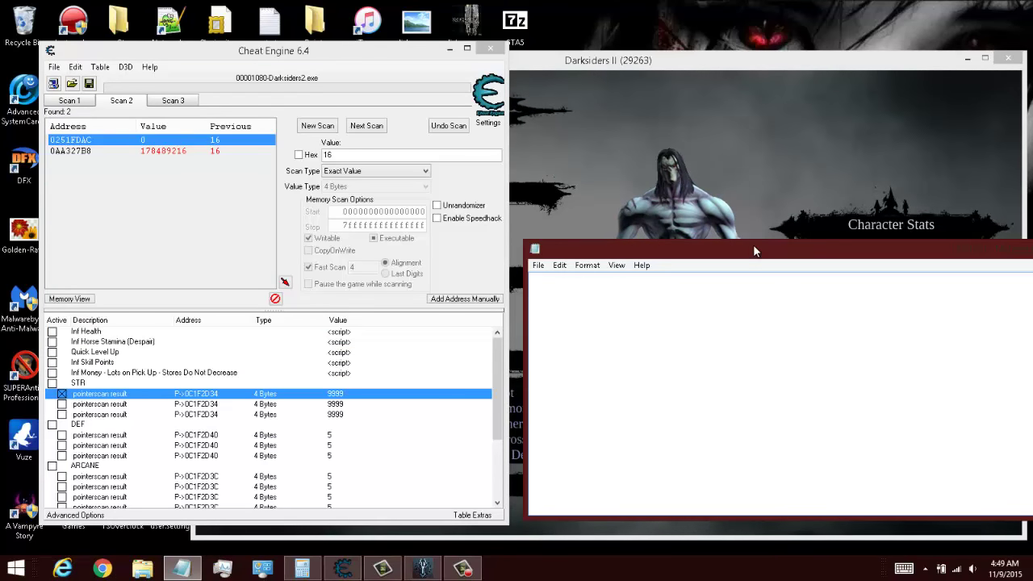
left_click_drag(749, 241, 745, 198)
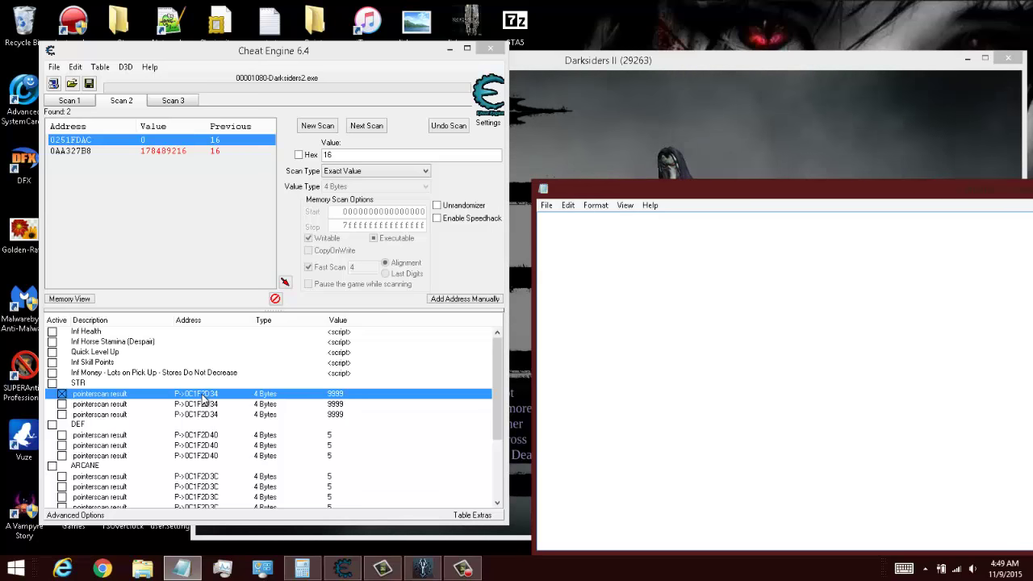
- Copy the first pointerscan result record under STR and paste it into the blank Notepad document
right_click(117, 396)
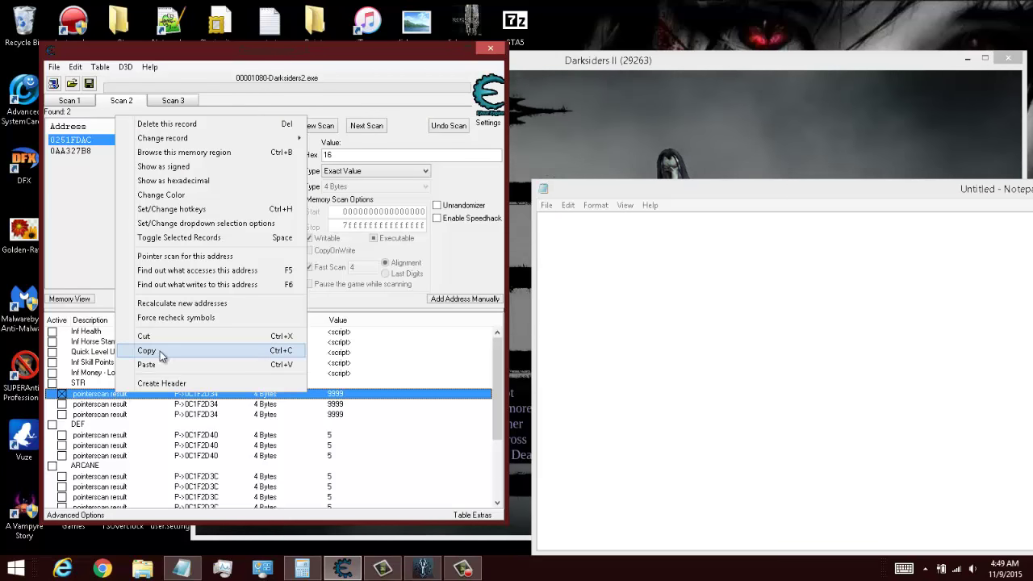
left_click(146, 351)
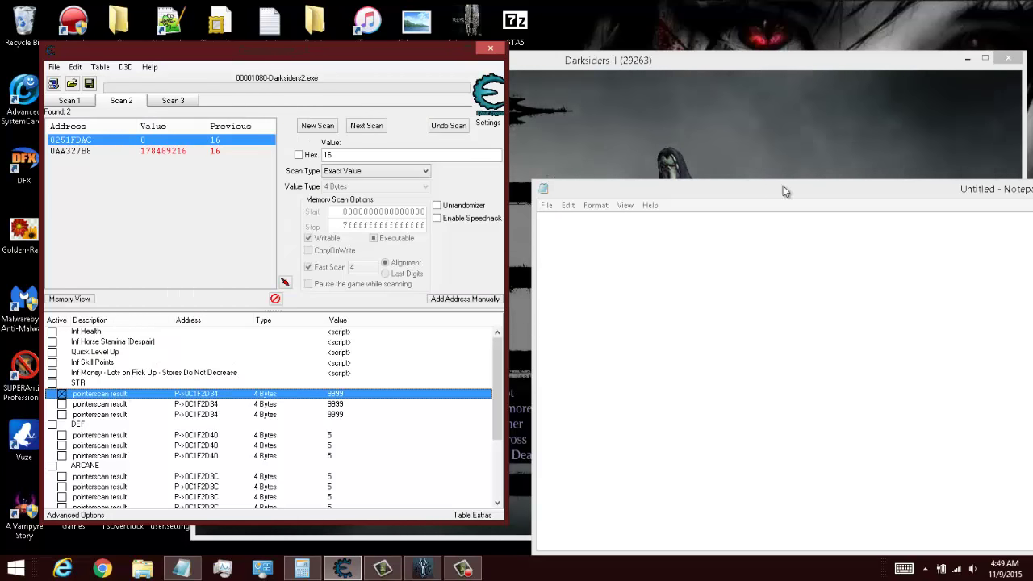
left_click_drag(783, 191, 716, 213)
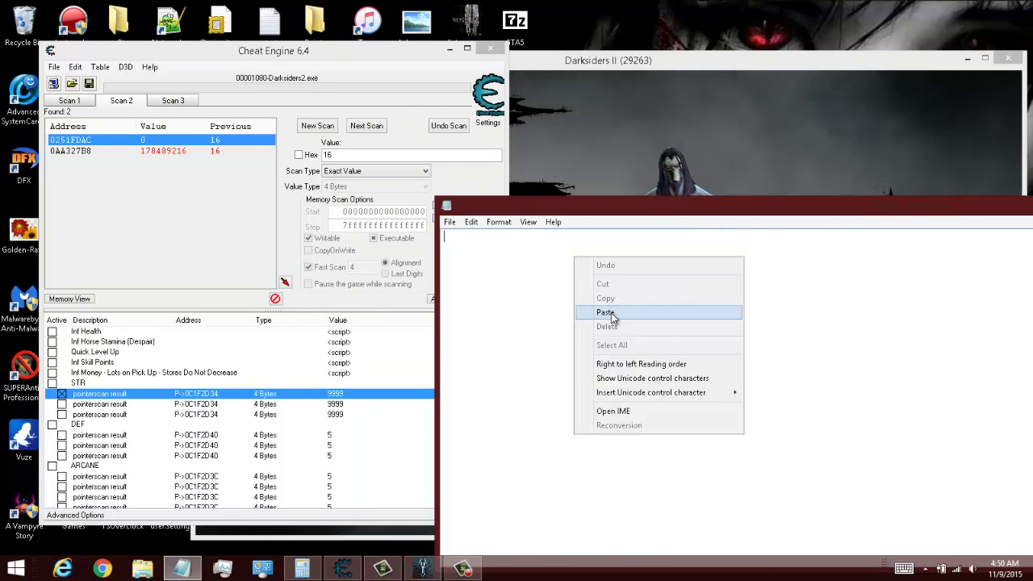
left_click(612, 312)
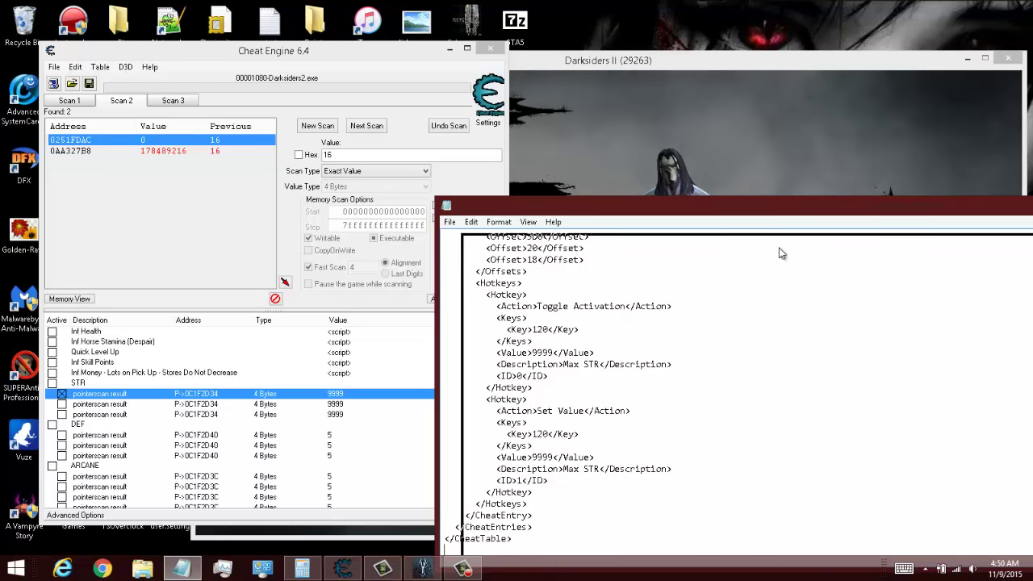
left_click_drag(744, 209, 797, 266)
- Change the cheat entry's main description in the pasted XML from pointerscan result to "Max STR"
scroll(545, 399, "up", 5)
scroll(545, 398, "down", 1)
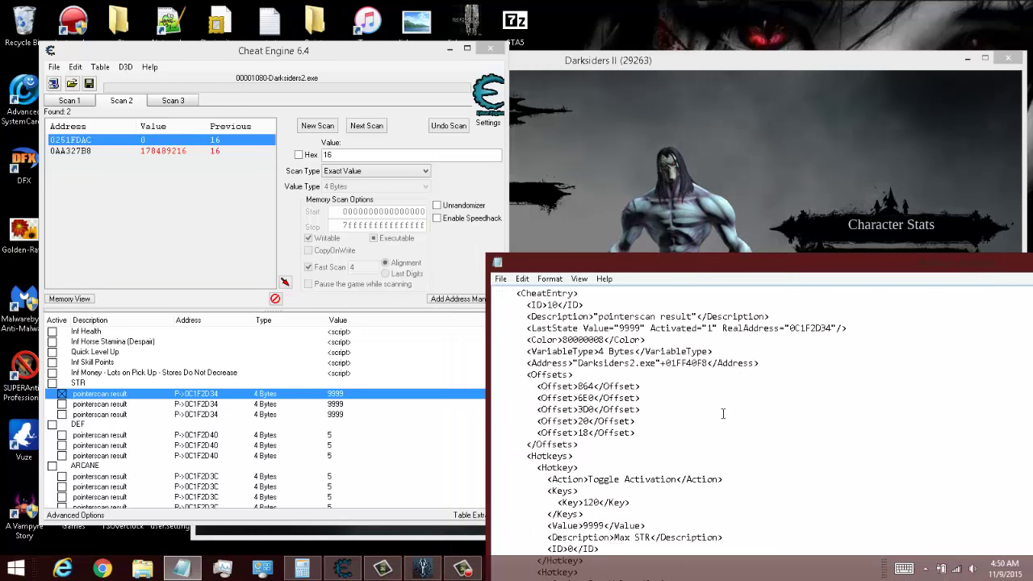
scroll(734, 452, "down", 3)
scroll(703, 438, "up", 5)
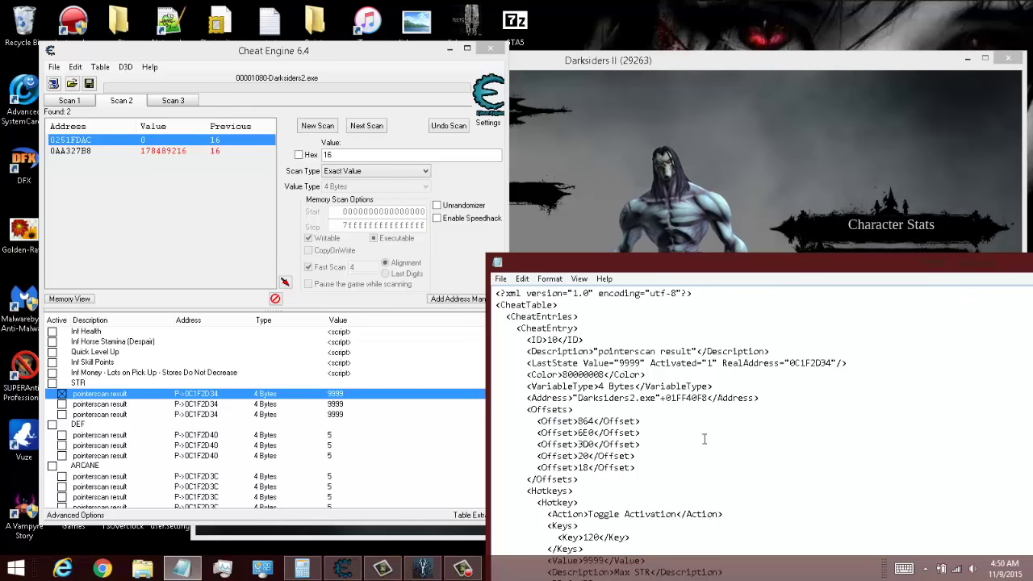
left_click_drag(690, 351, 601, 355)
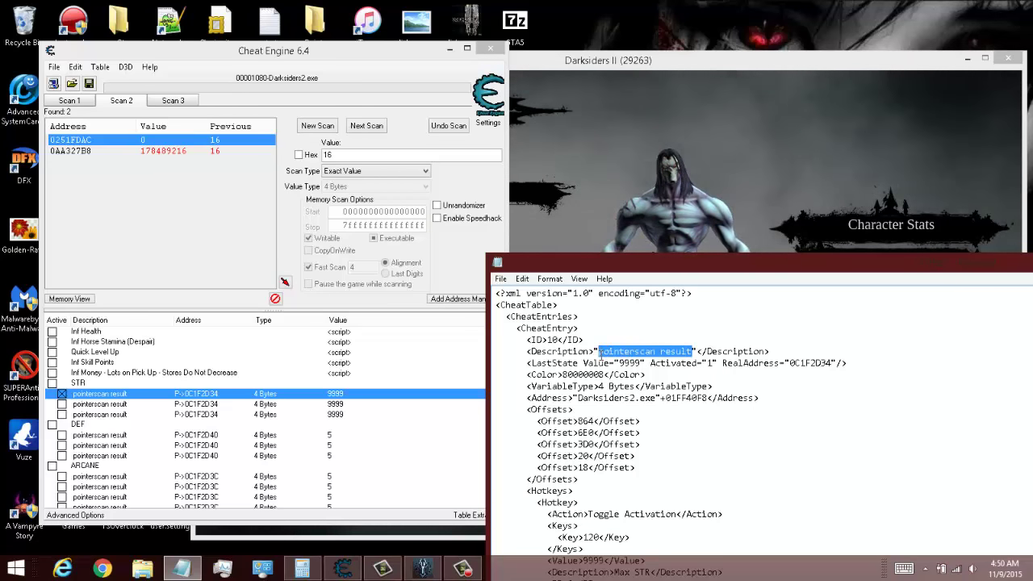
type("1")
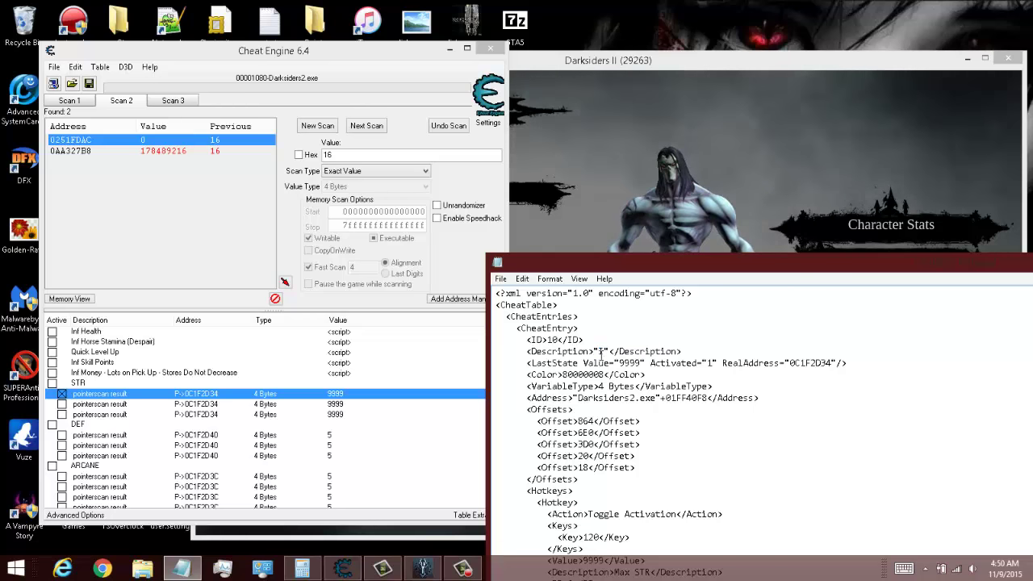
type("Max")
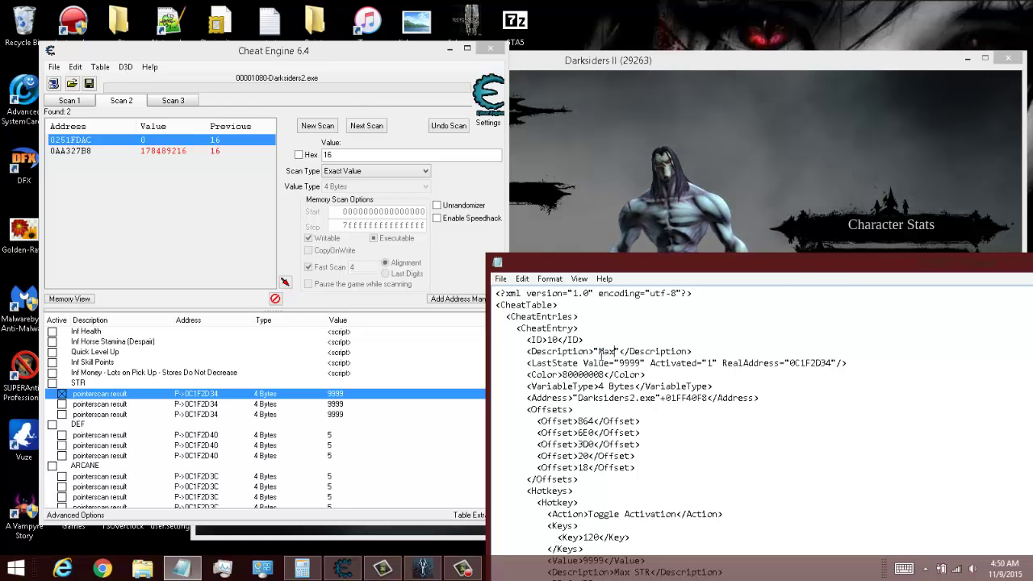
type(" STR")
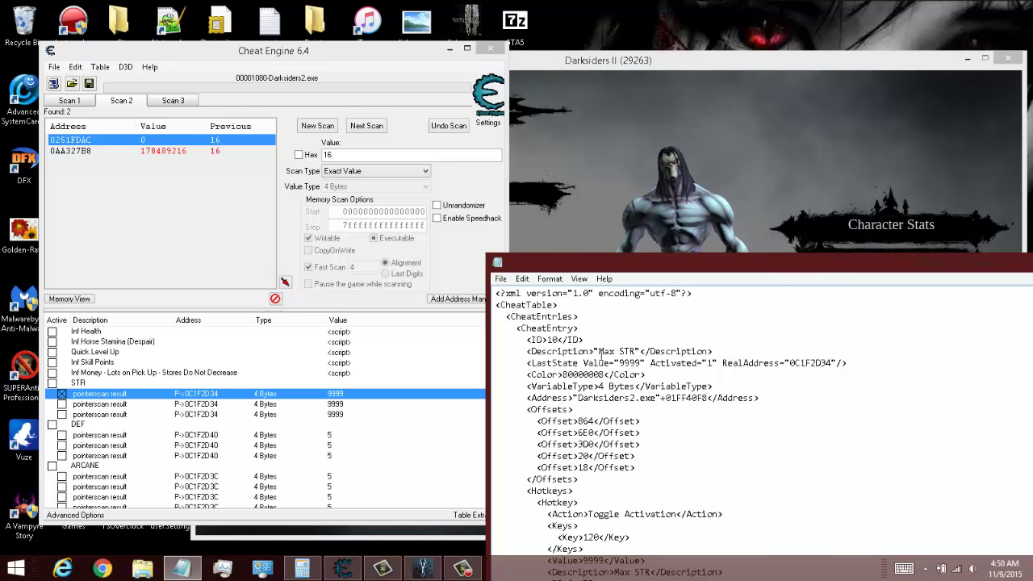
- Save the edited XML to the Desktop as a Cheat Engine table file named darksiders2
key("alt")
left_click_drag(599, 257, 666, 234)
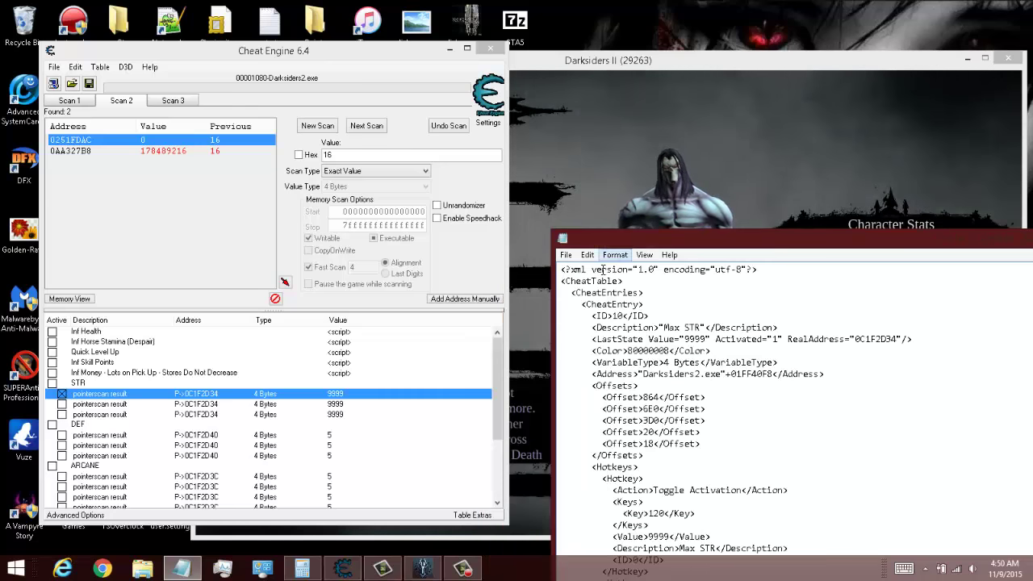
left_click(567, 256)
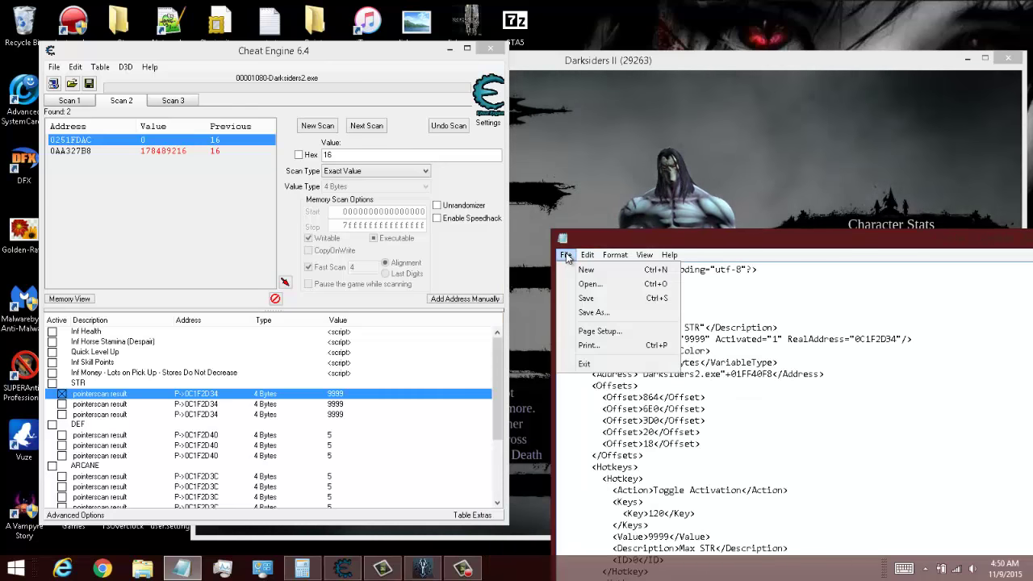
left_click(587, 315)
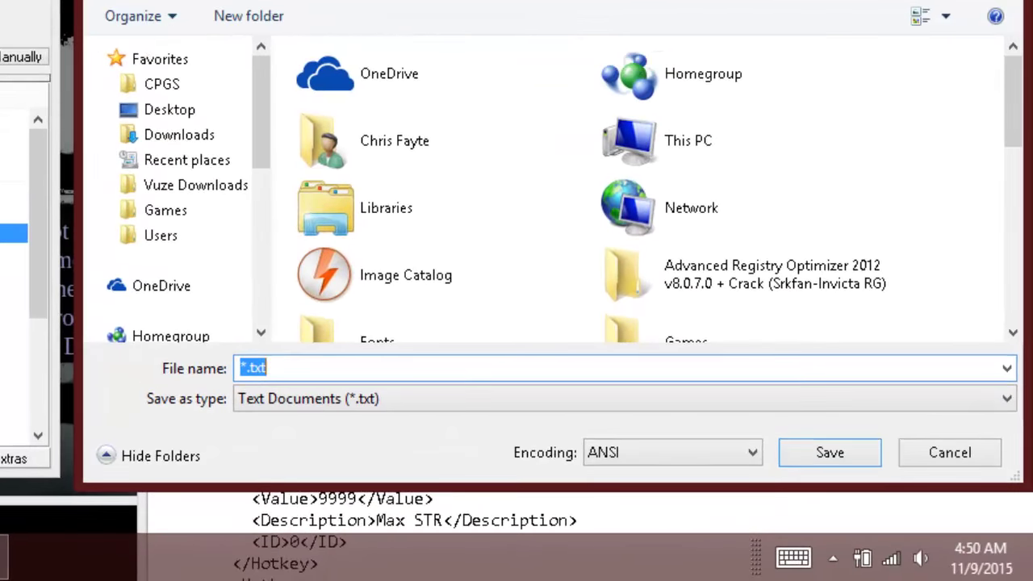
left_click_drag(357, 31, 341, 1)
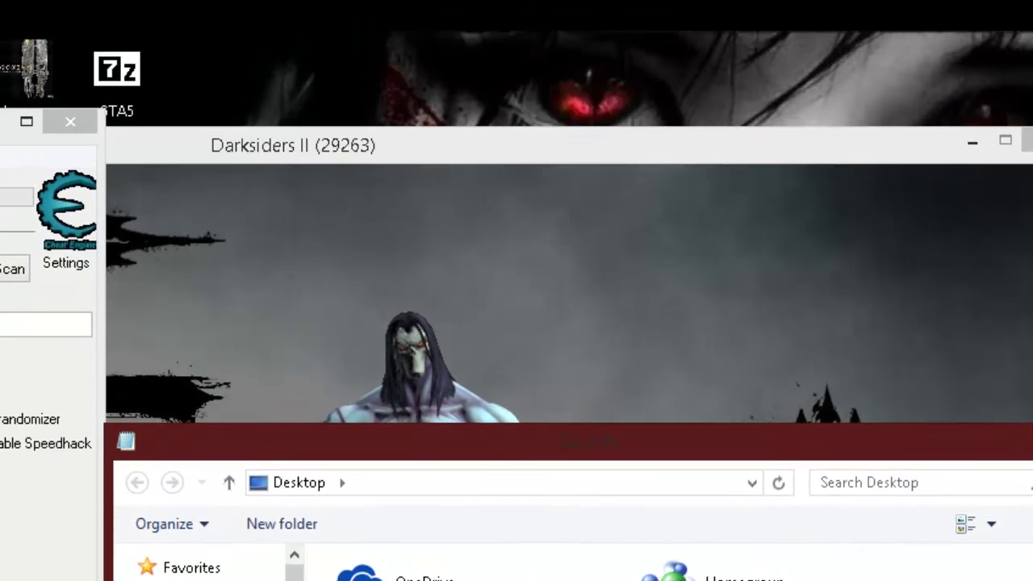
left_click(832, 422)
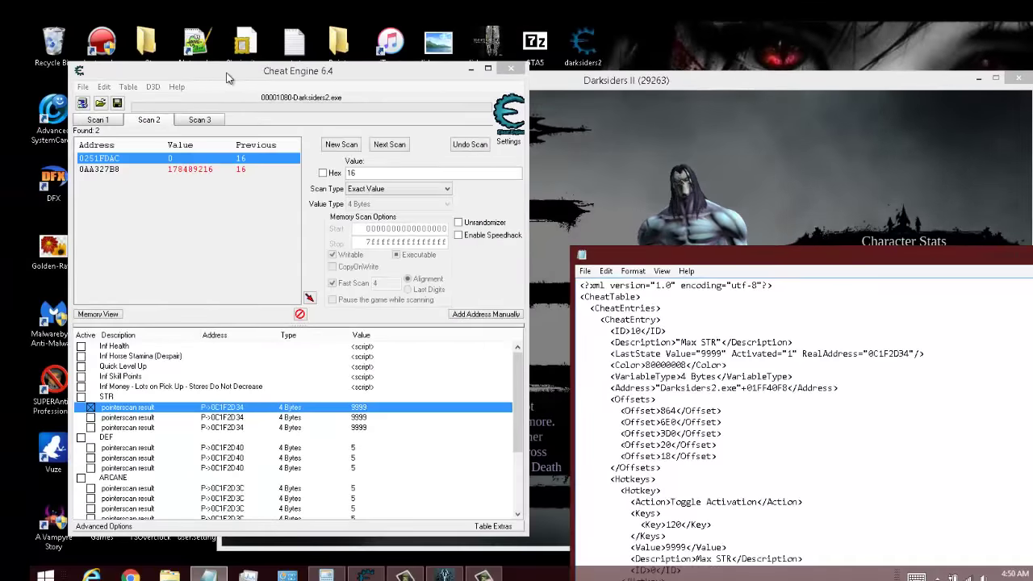
- Switch to Cheat Engine, save the current cheat table and close the program
left_click_drag(227, 77, 734, 290)
left_click(633, 306)
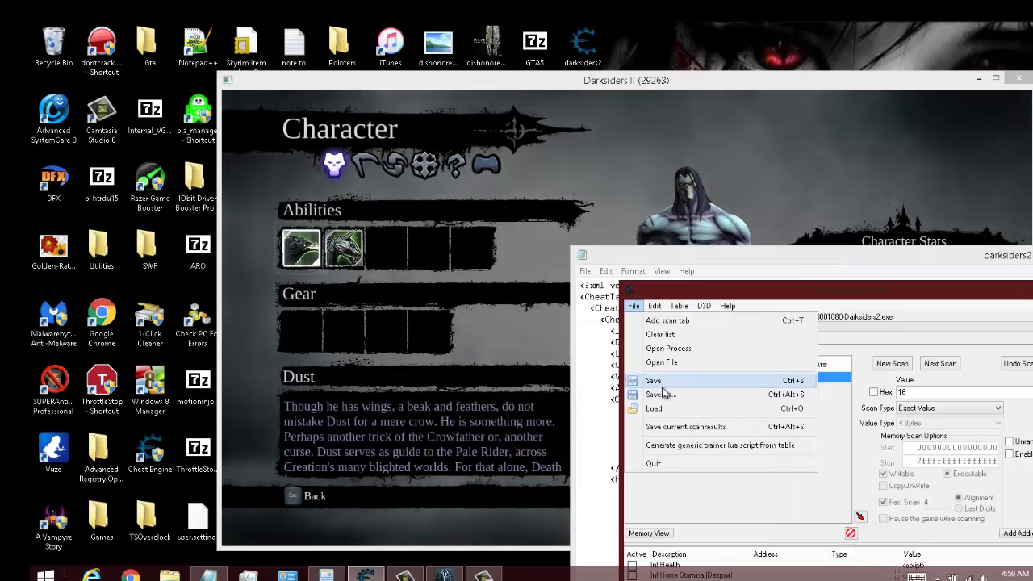
left_click(656, 381)
left_click_drag(824, 294, 330, 319)
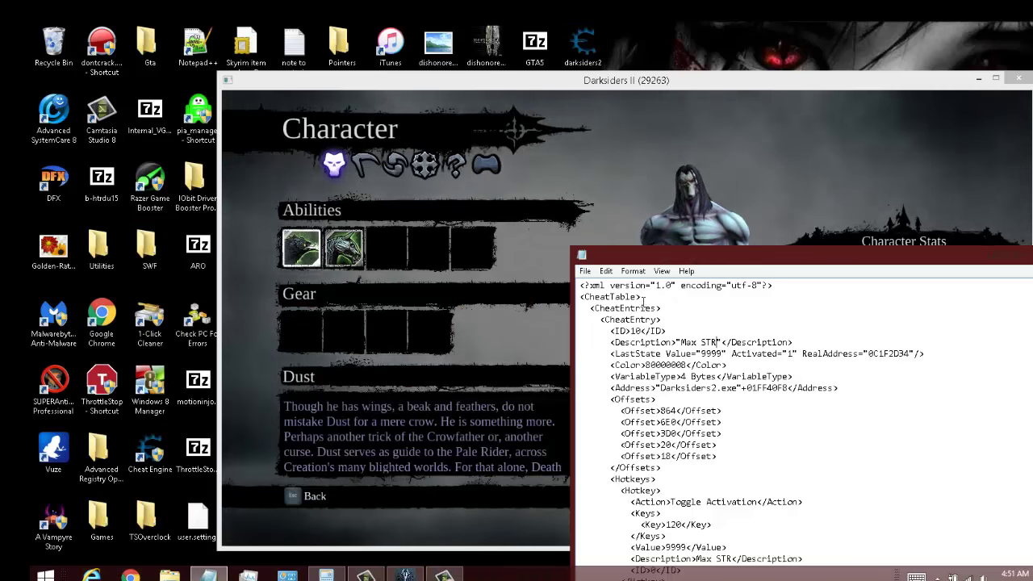
- Open the darksiders2 table from the Desktop, attach Cheat Engine to Darksiders2.exe, and keep the current address list
left_click(584, 47)
double_click(584, 47)
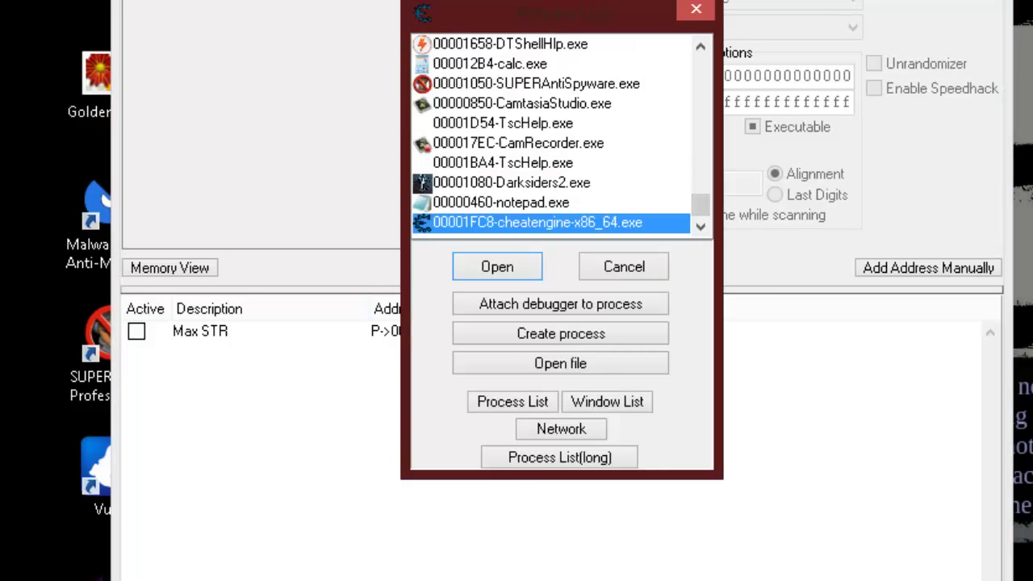
left_click(501, 187)
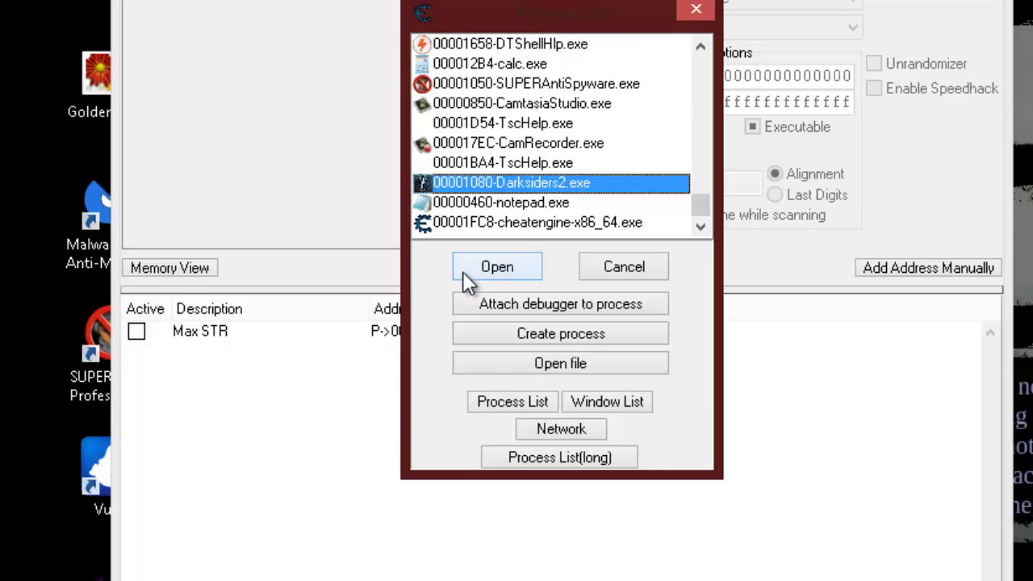
left_click(515, 272)
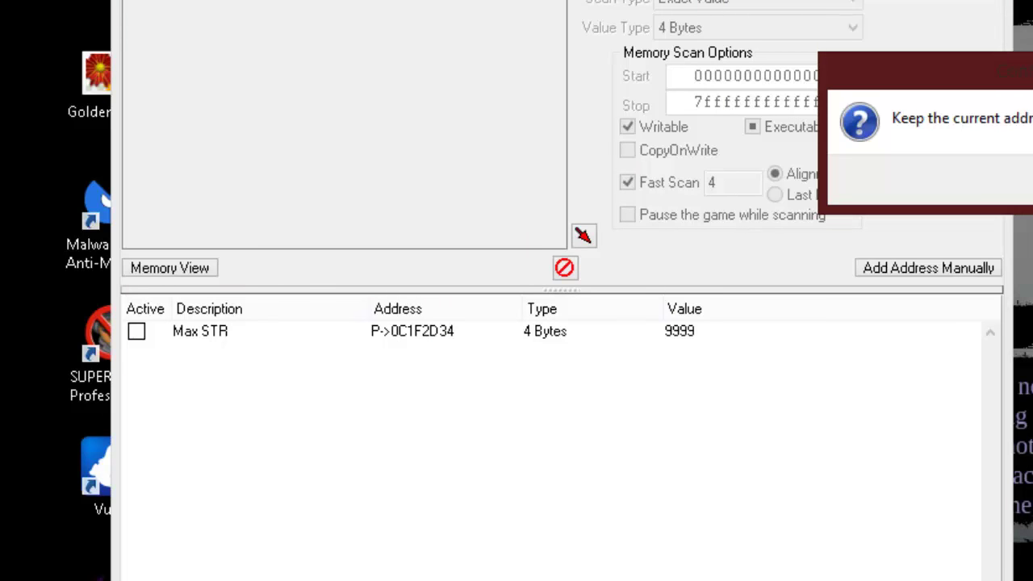
key("Return")
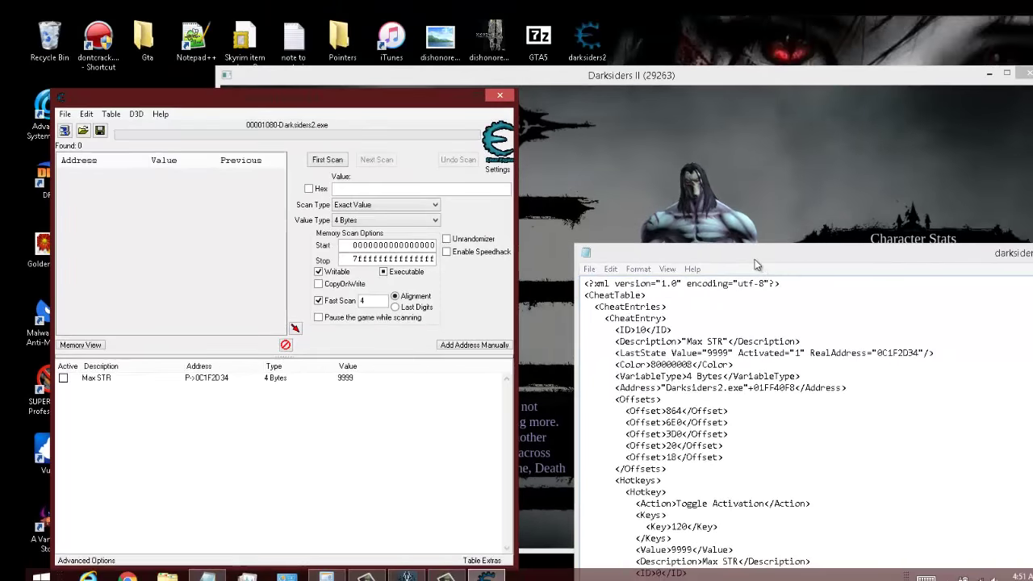
- Close the Notepad document and activate the Max STR record in the cheat table
left_click_drag(753, 260, 662, 186)
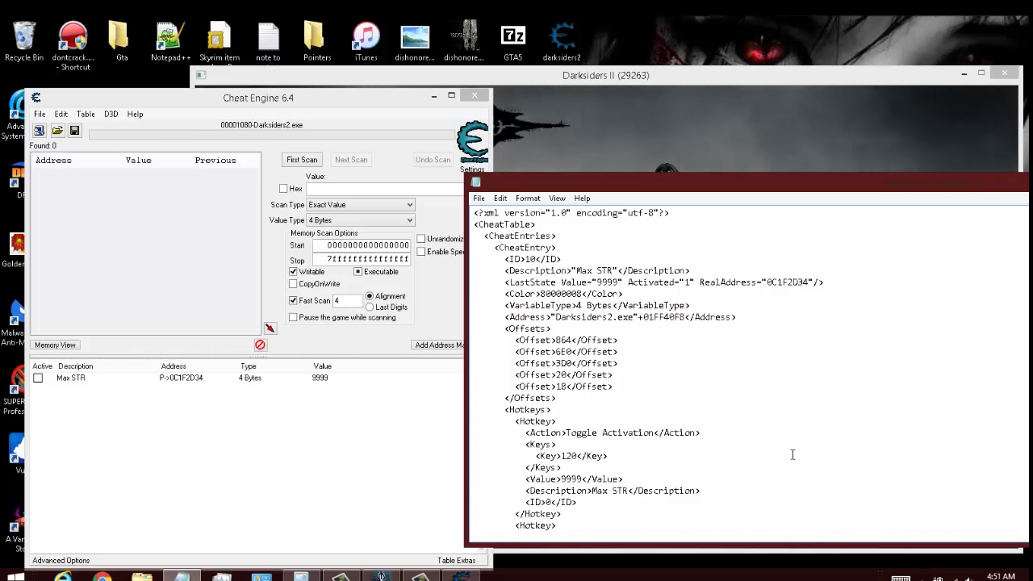
right_click(862, 410)
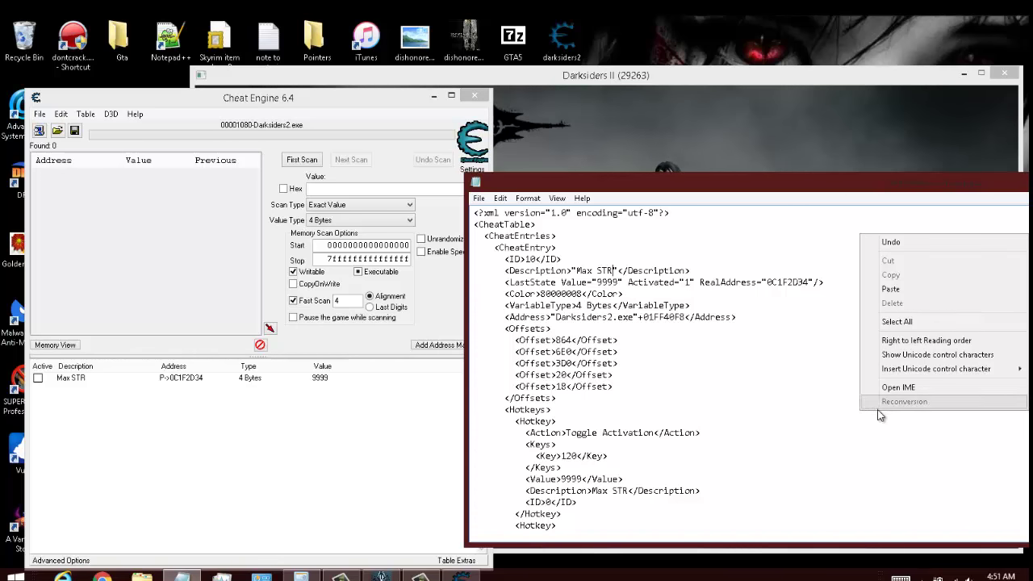
left_click(860, 471)
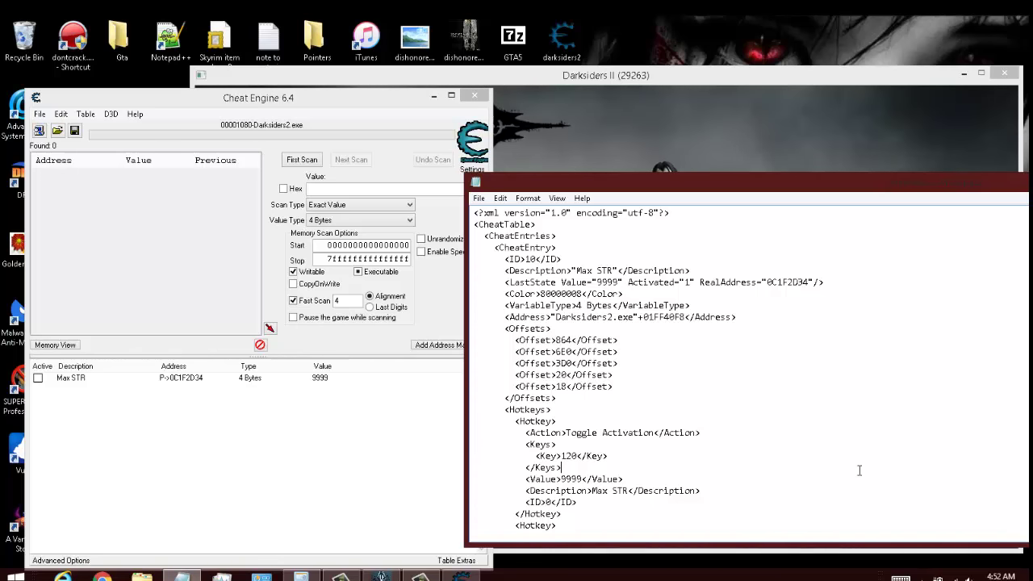
left_click_drag(955, 194, 587, 262)
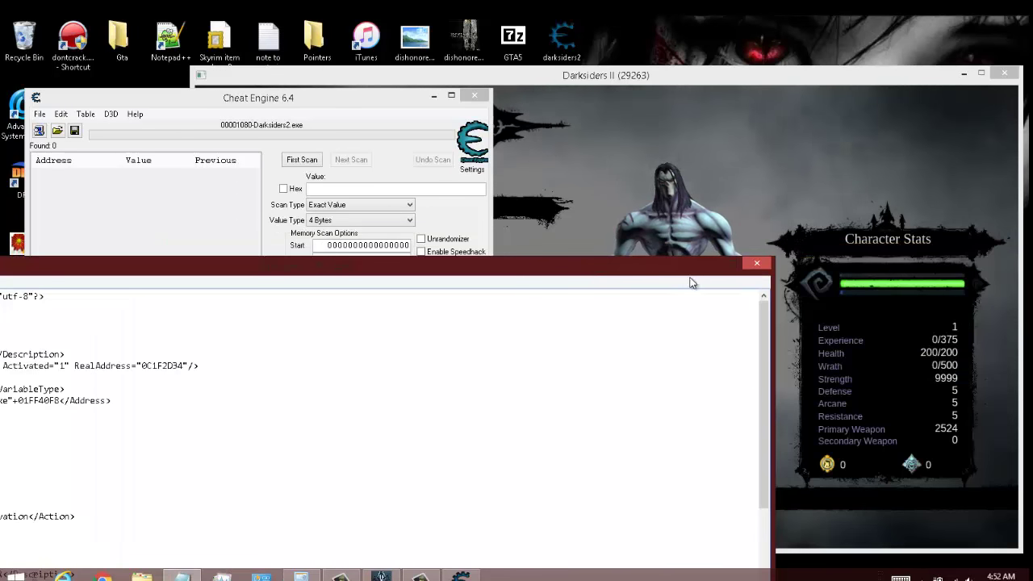
left_click(759, 264)
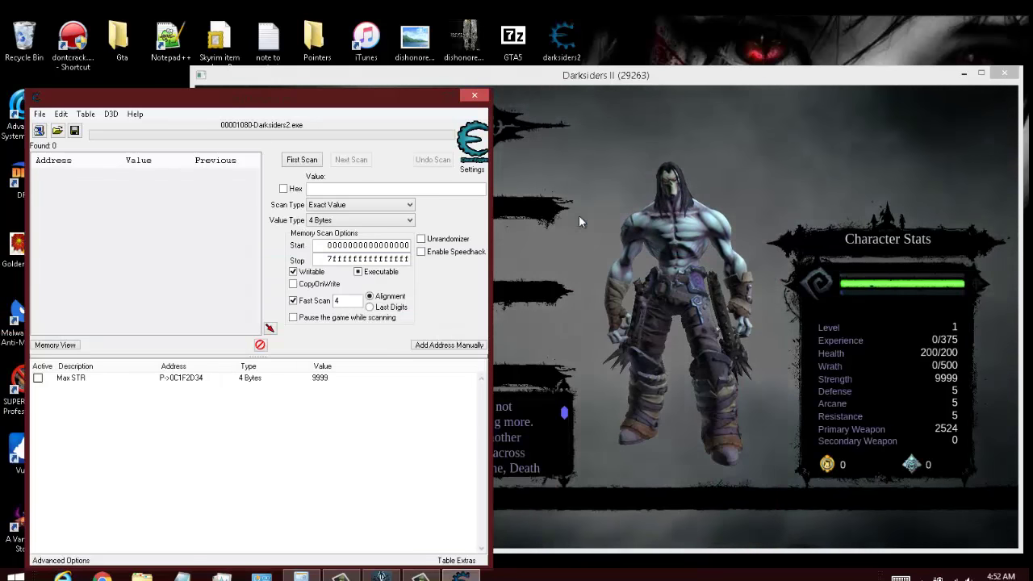
left_click(37, 379)
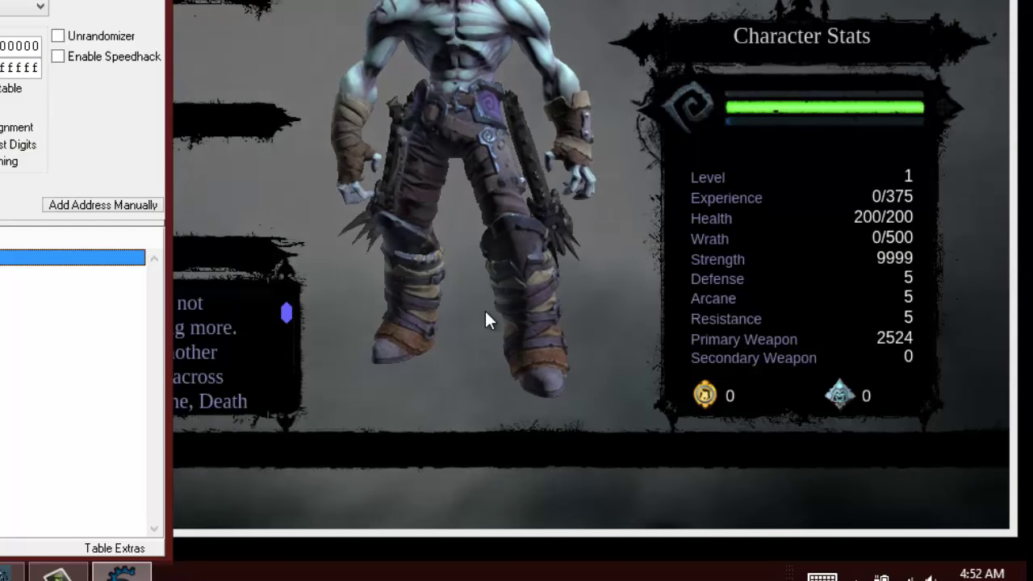
key("super+Tab")
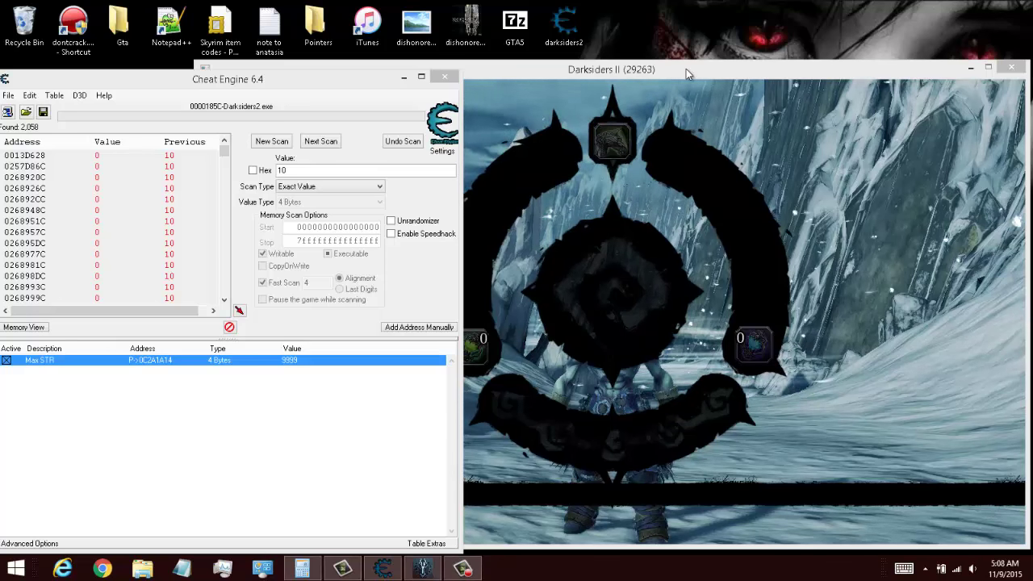
- Start a new exact-value scan of the game's memory for the 4-byte value 0
left_click_drag(158, 76, 152, 106)
left_click(266, 173)
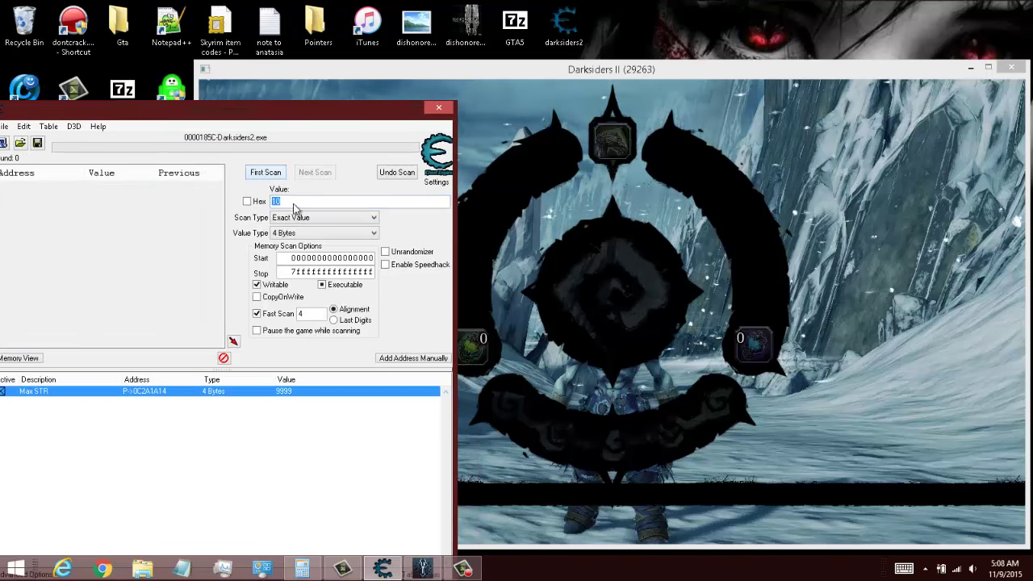
left_click_drag(466, 255, 555, 320)
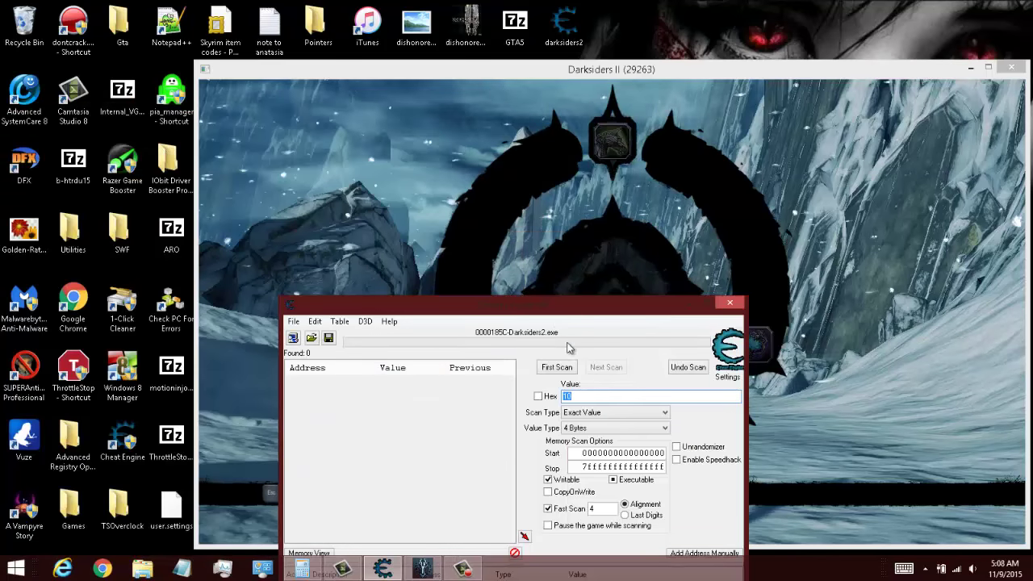
type("0")
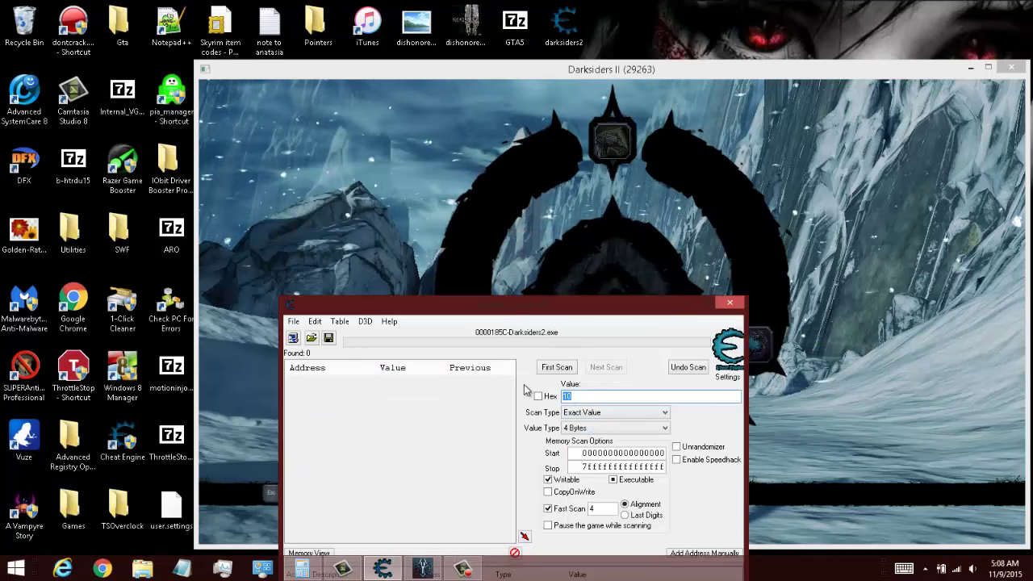
left_click(557, 373)
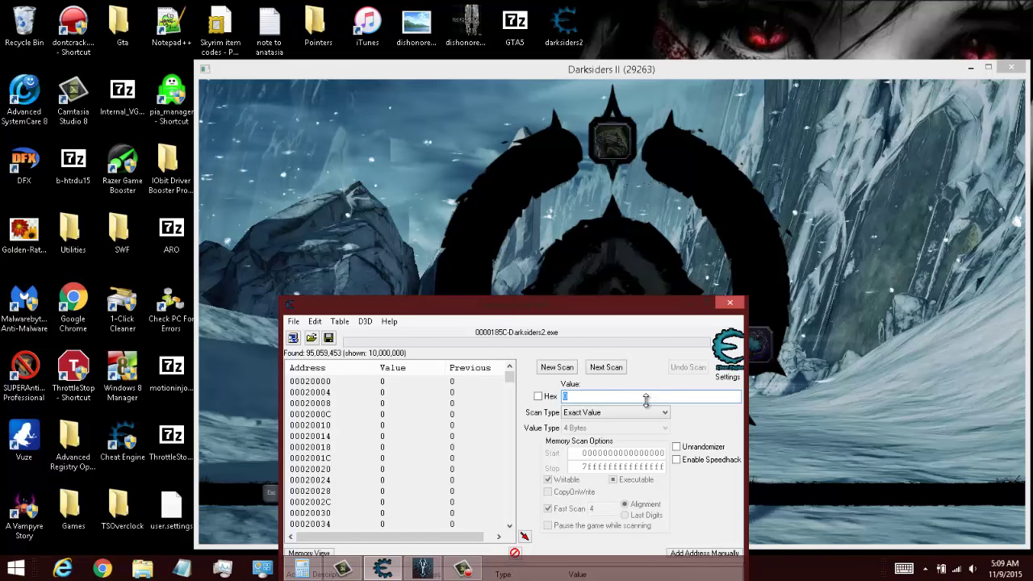
- Move the Cheat Engine window clear of the game's item wheel and switch to Darksiders II
left_click_drag(432, 257, 434, 258)
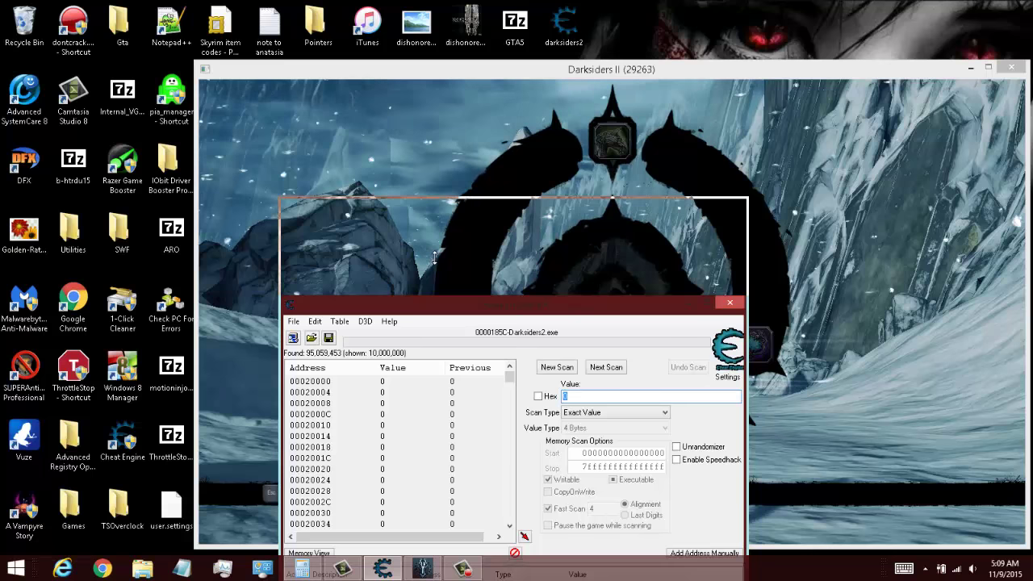
left_click_drag(486, 286, 491, 284)
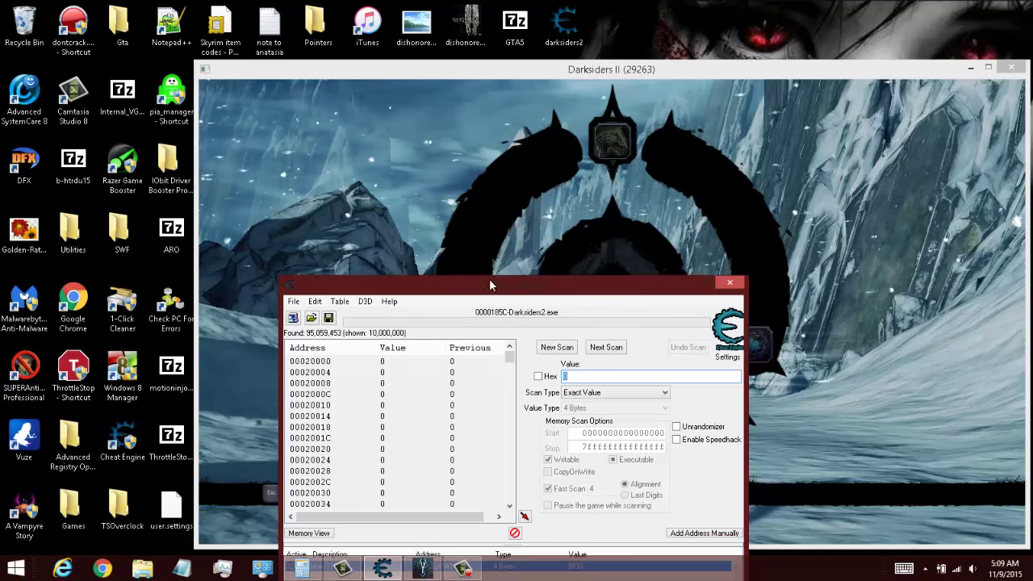
left_click_drag(598, 289, 310, 141)
left_click(784, 440)
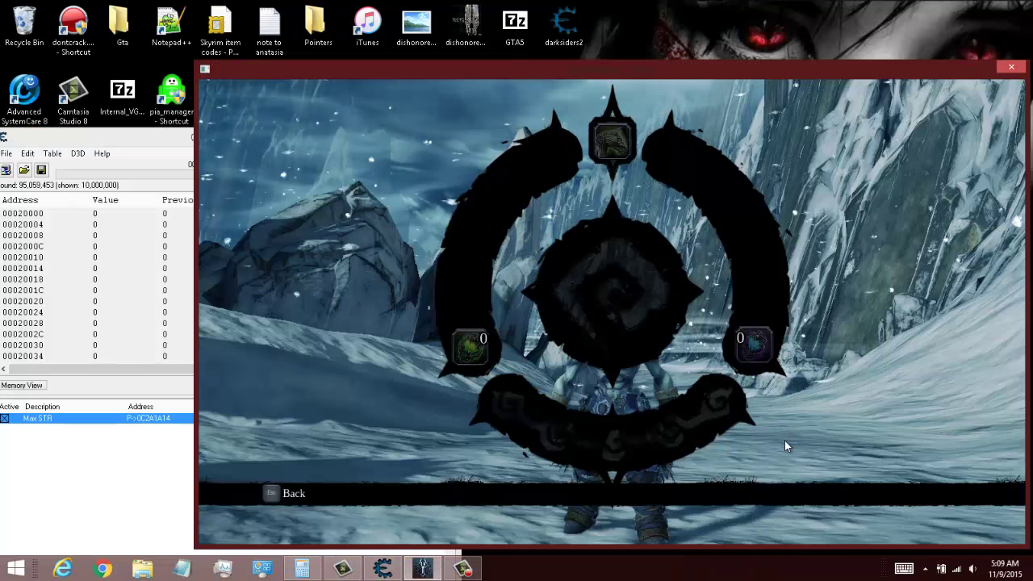
- Leave the item wheel, run toward the stone wall, and reopen the wheel to check the Wrath Potion count
key("Escape")
key("w")
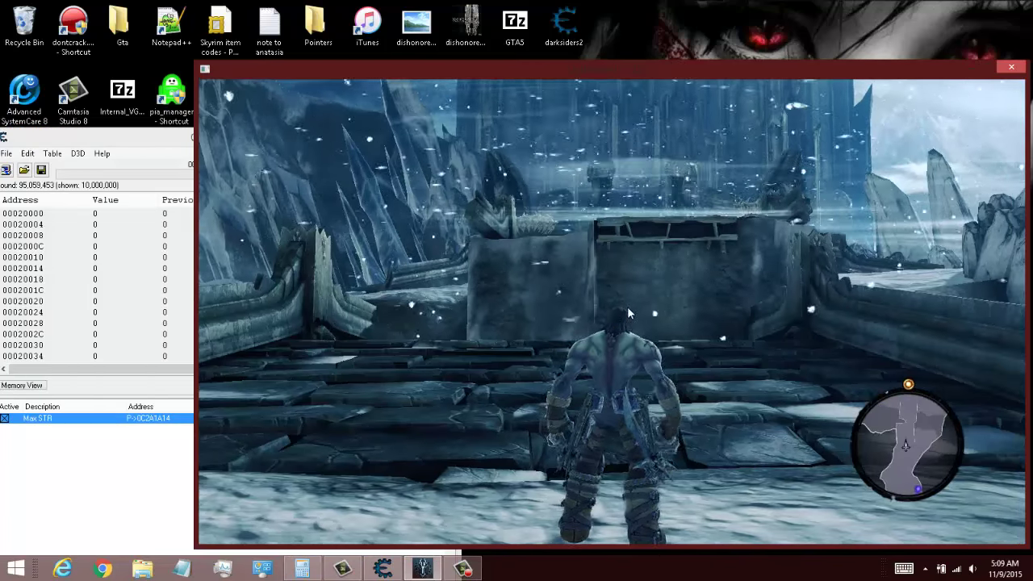
key("alt+Tab")
left_click(623, 309)
key("Tab")
key("d")
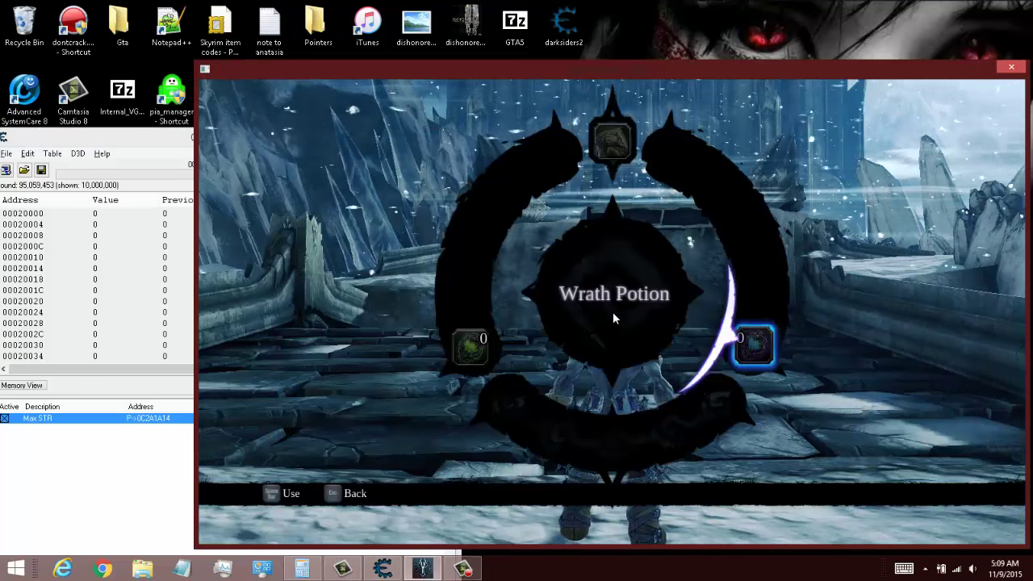
- Close the item wheel, climb over the wooden-beamed wall, and run into the snowy arena toward the ice enemies
key("Escape")
key("w")
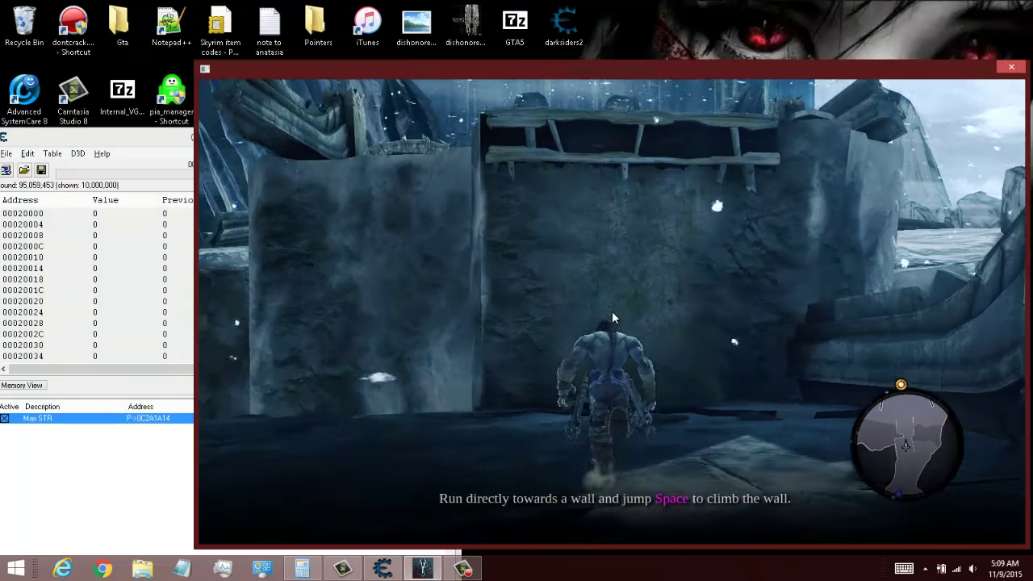
key("space")
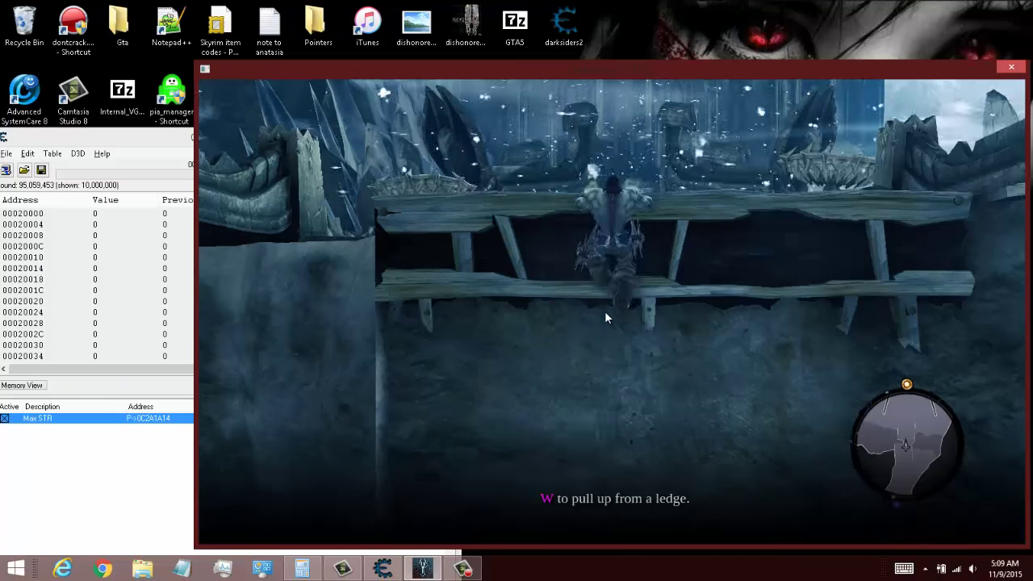
key("w")
key("w")
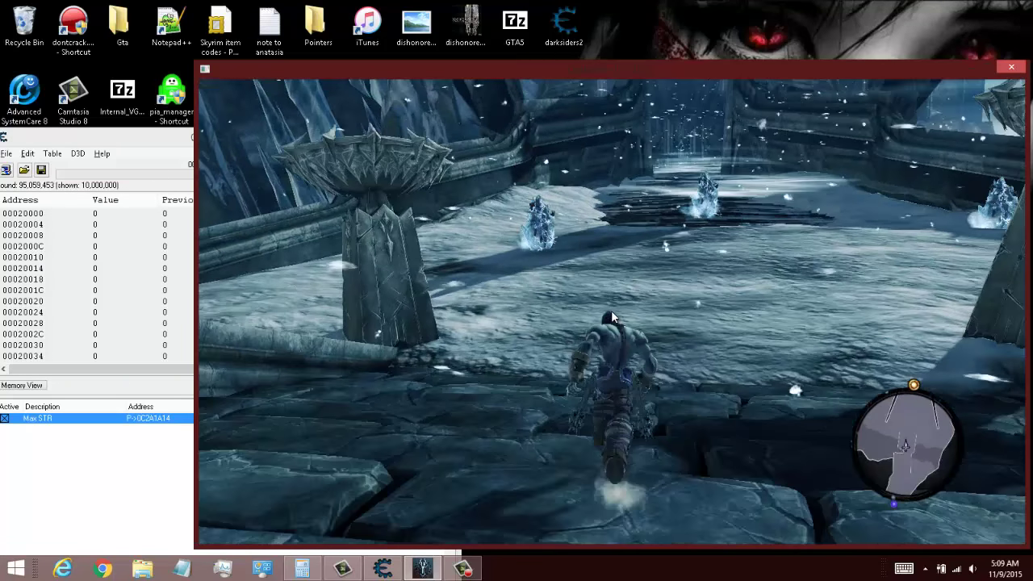
key("w")
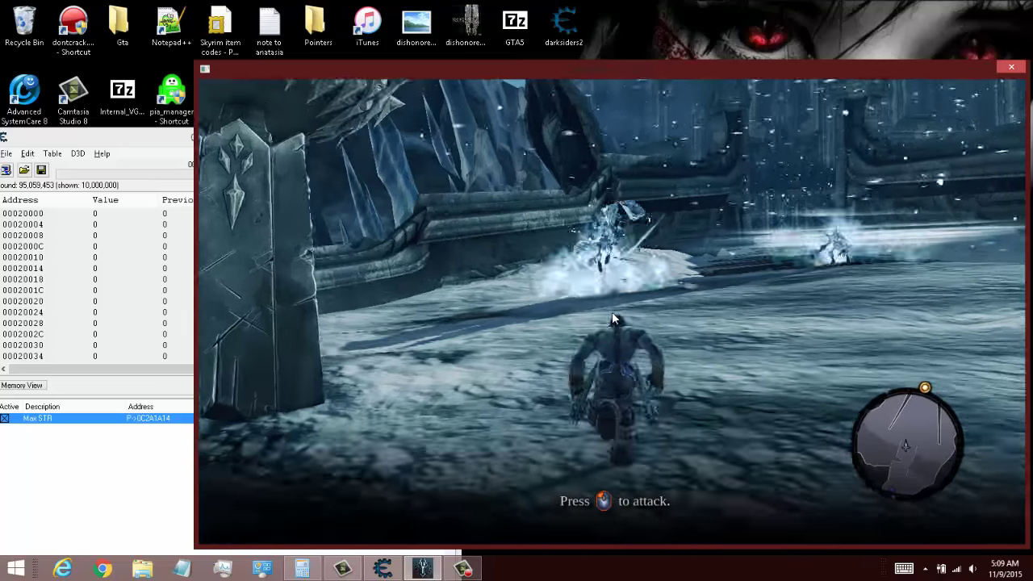
- Kill the nearby ice enemies to gain experience and bring up the Character stats screen
left_click(612, 313)
left_click(613, 313)
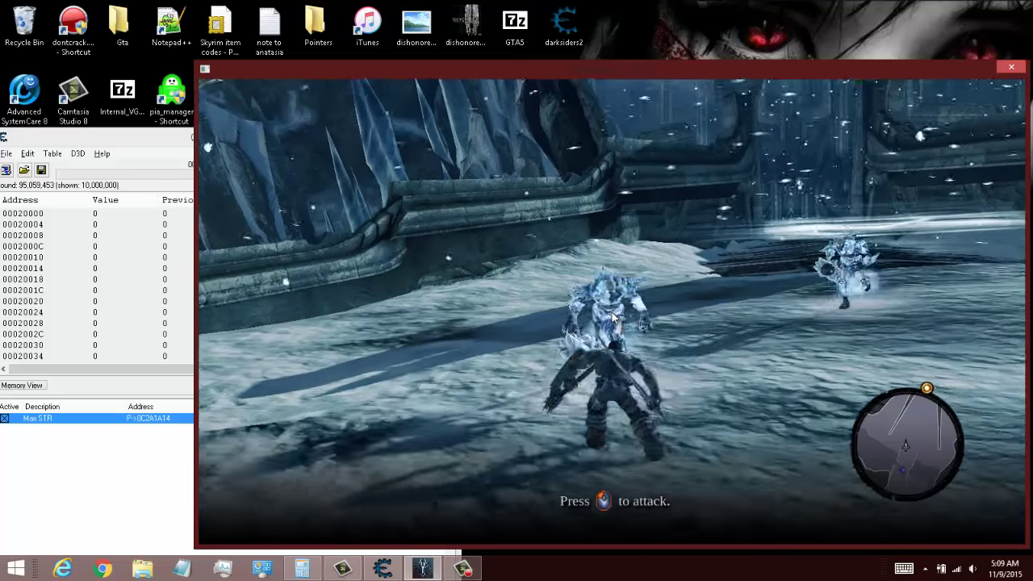
left_click(612, 313)
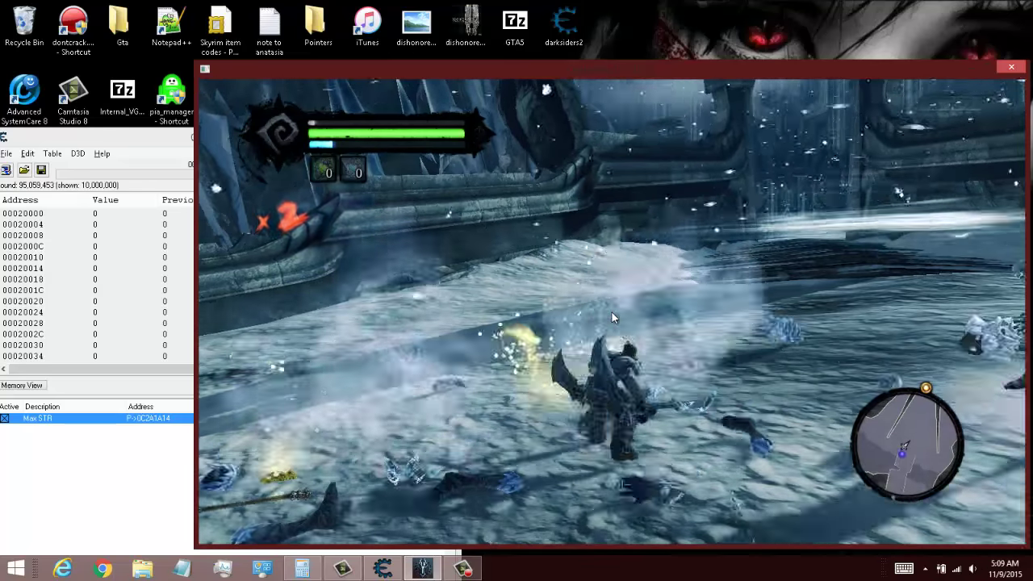
left_click(612, 317)
key("Tab")
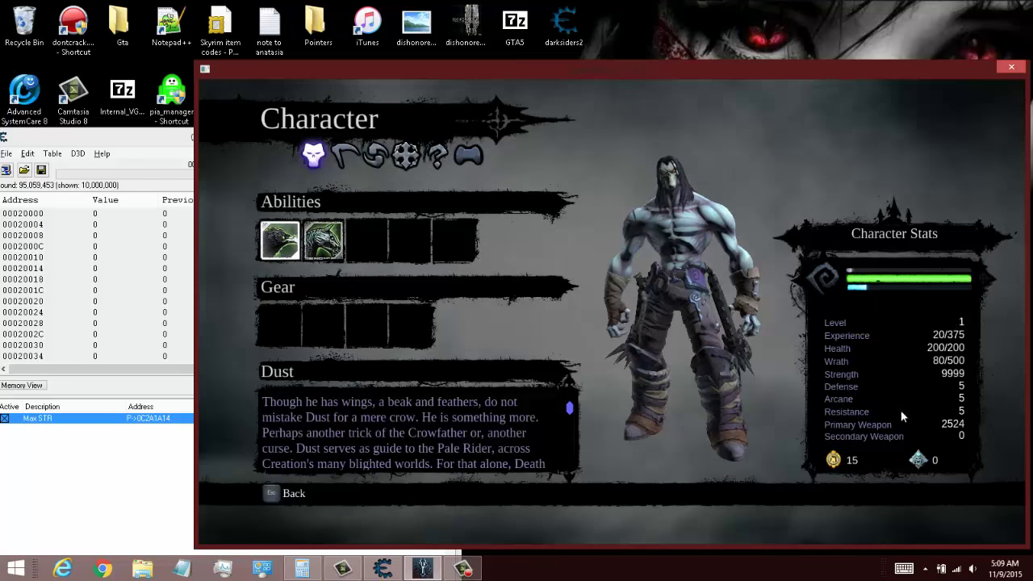
- Switch to Cheat Engine and narrow the scan to the current experience value 20
key("alt+Tab")
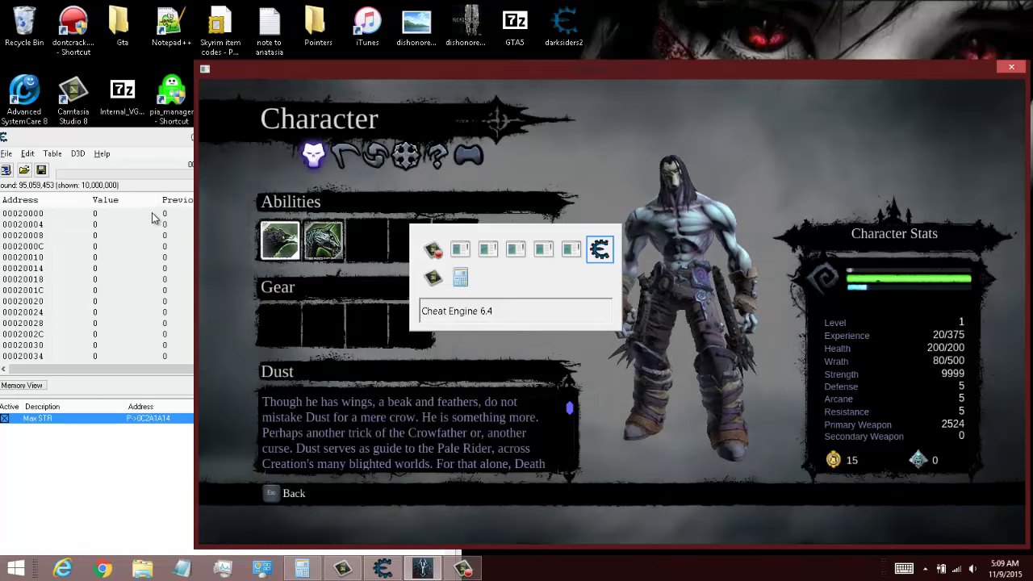
left_click_drag(224, 144, 617, 234)
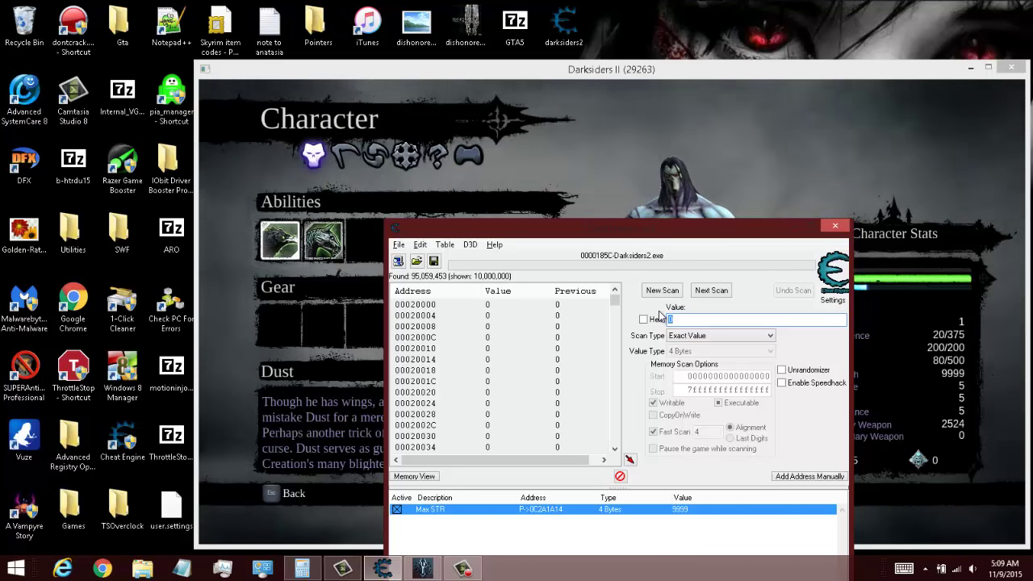
left_click(711, 291)
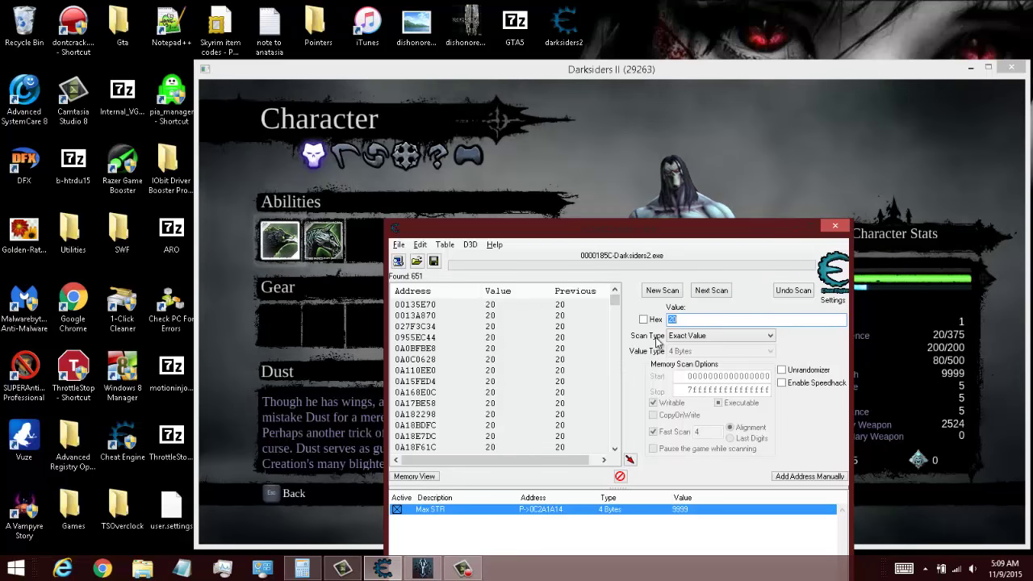
- Return to Darksiders II, kill another ice enemy for more experience, and reopen the Character stats screen
left_click_drag(688, 235, 344, 153)
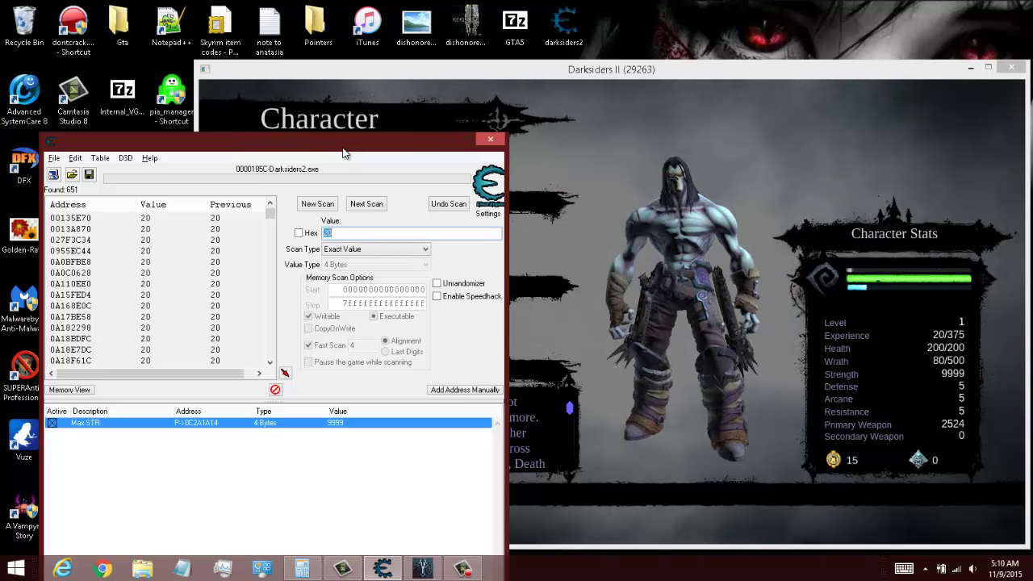
left_click(724, 426)
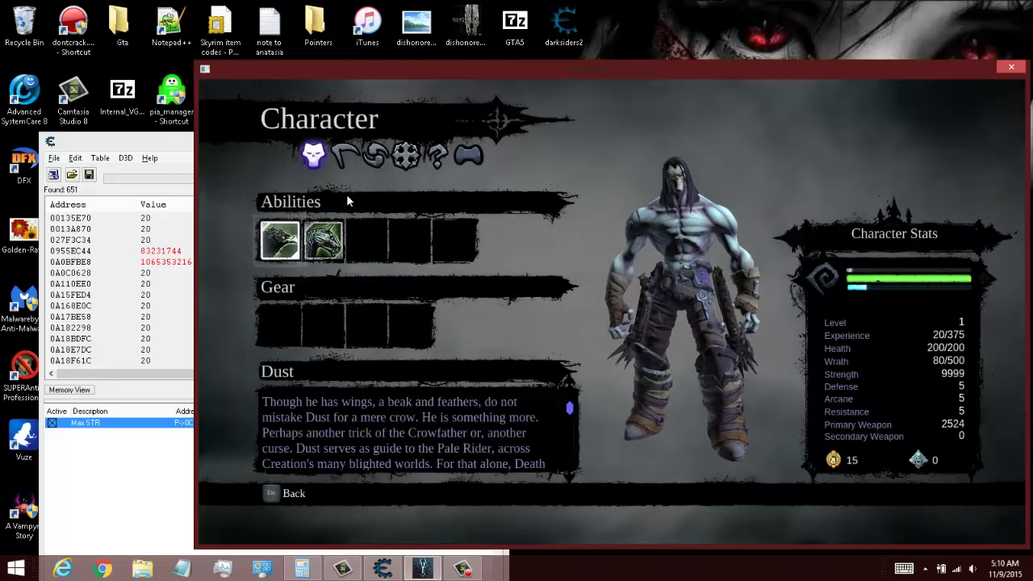
key("Escape")
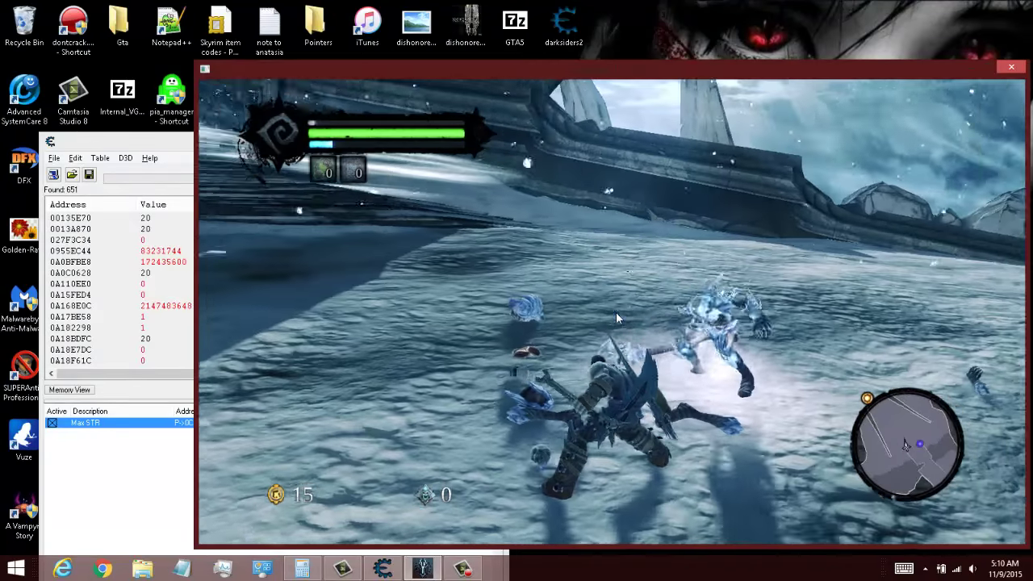
left_click(616, 313)
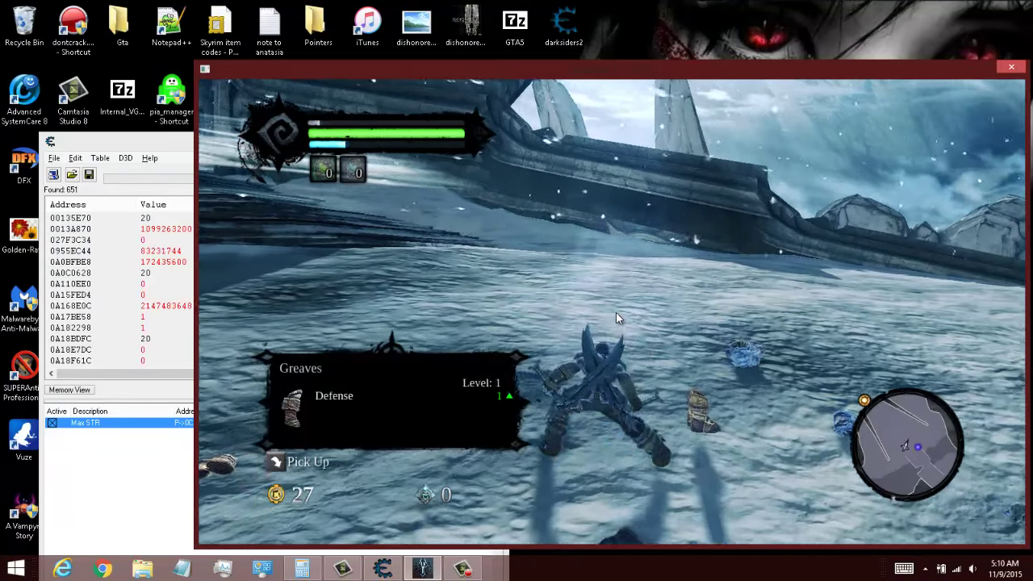
key("Escape")
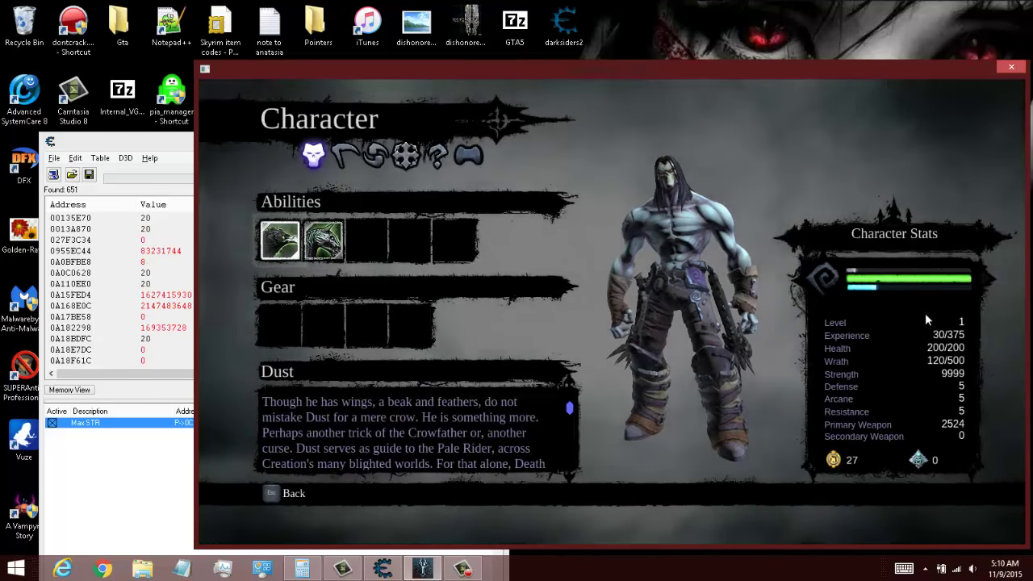
- Switch to Cheat Engine and narrow the scan to the new experience value 30
key("alt+Tab")
left_click_drag(295, 143, 580, 289)
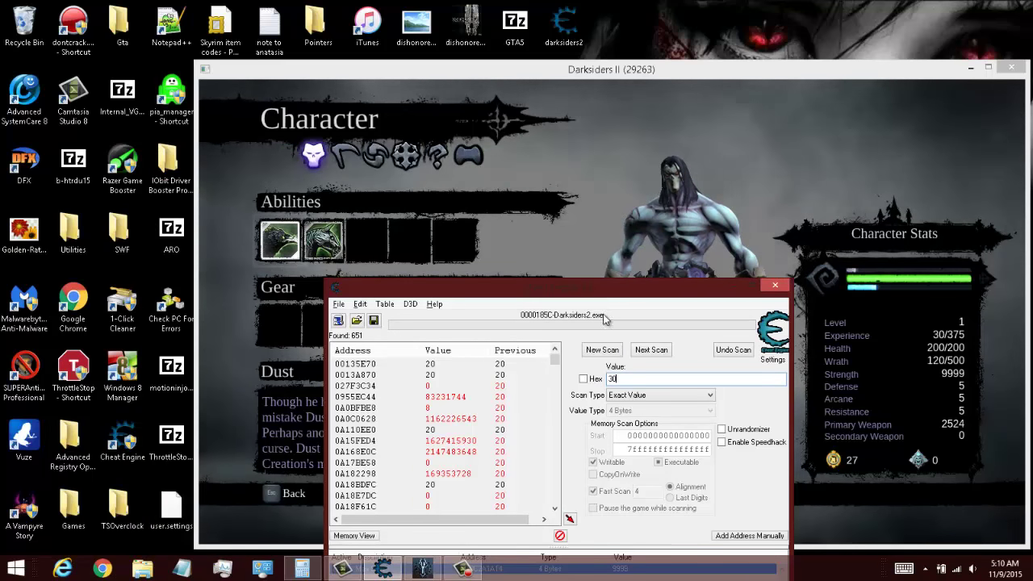
left_click(650, 350)
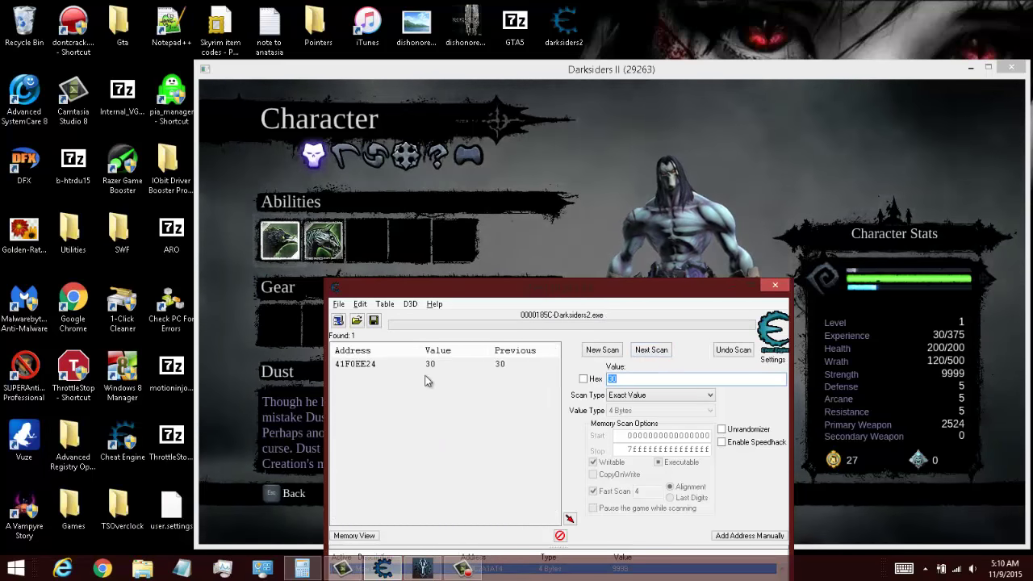
- Add the found experience address to the cheat table and set its value to 44
left_click_drag(490, 290, 277, 179)
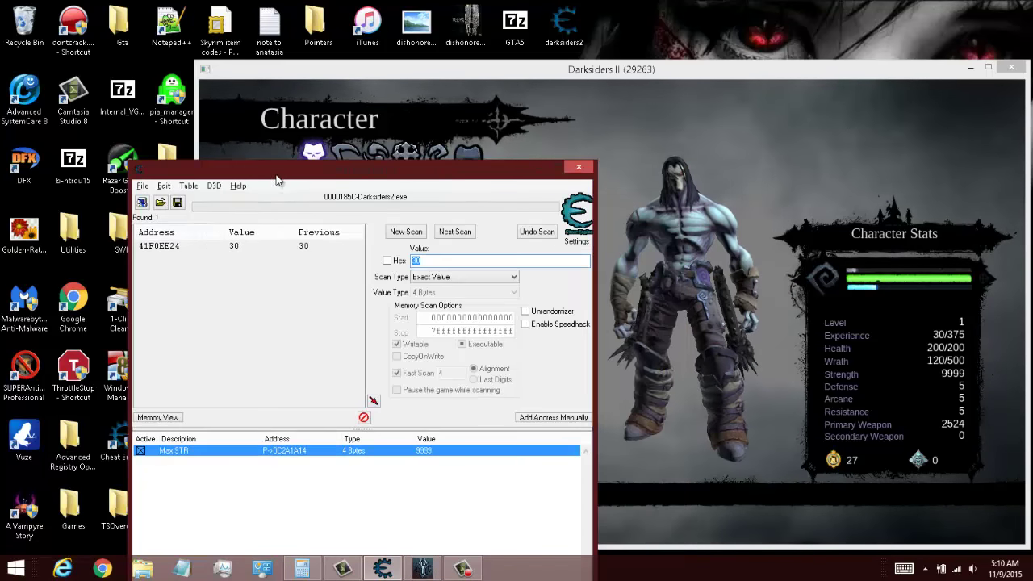
left_click(167, 246)
left_click_drag(167, 246, 413, 449)
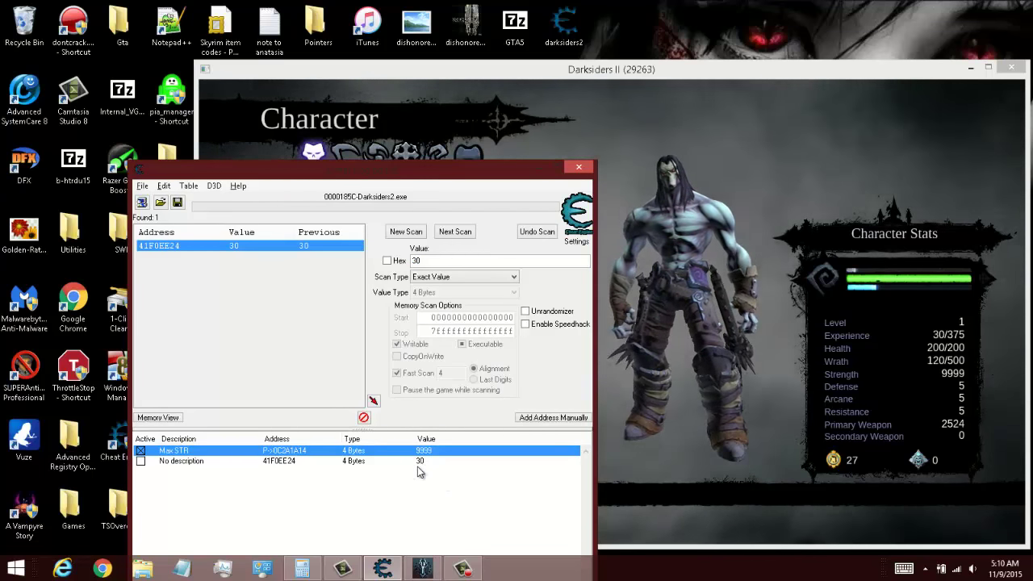
double_click(421, 461)
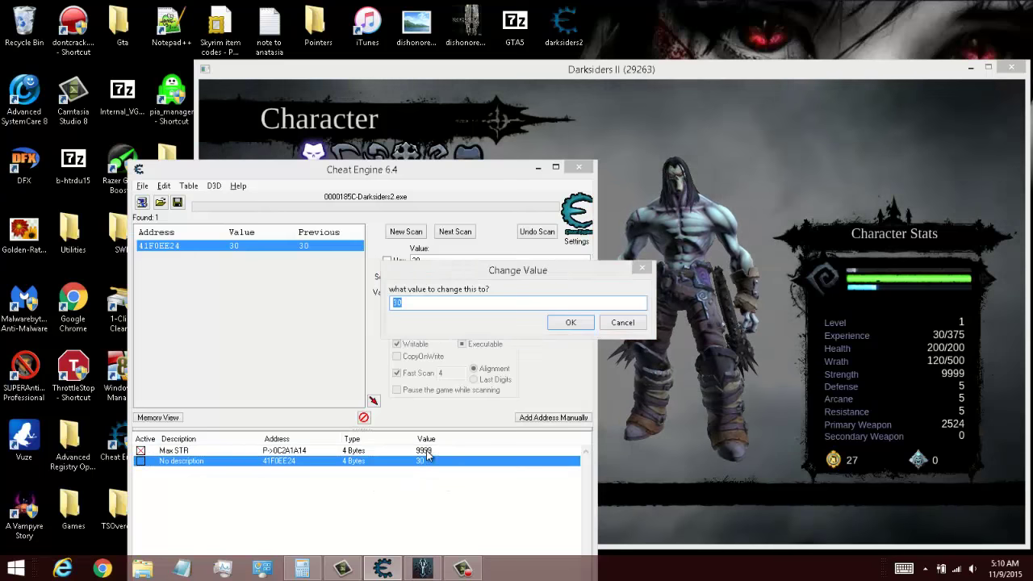
left_click_drag(550, 265, 668, 278)
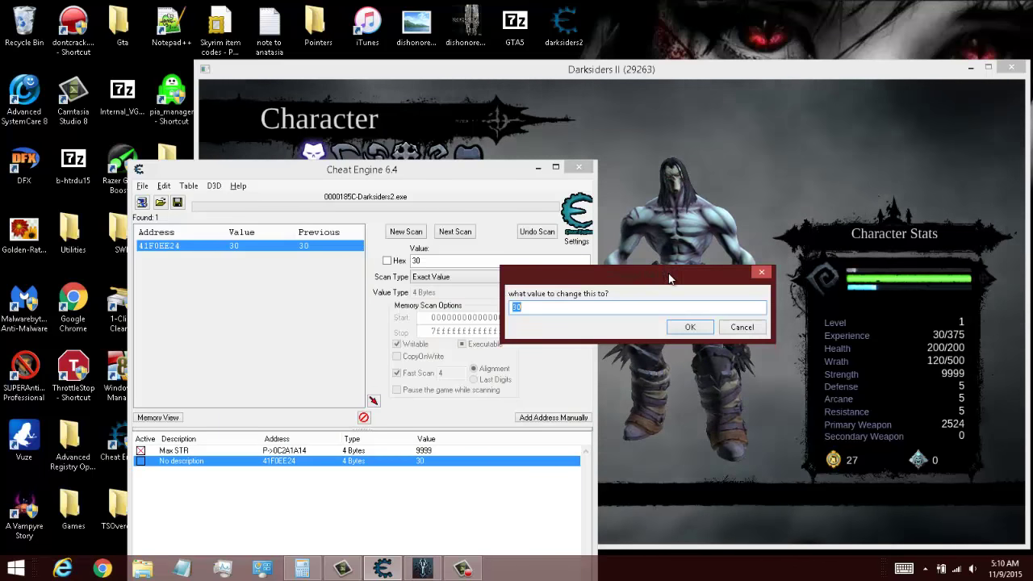
type("44")
left_click(691, 327)
- Switch to Darksiders II and reload the Character screen to check the Experience stat
left_click(740, 416)
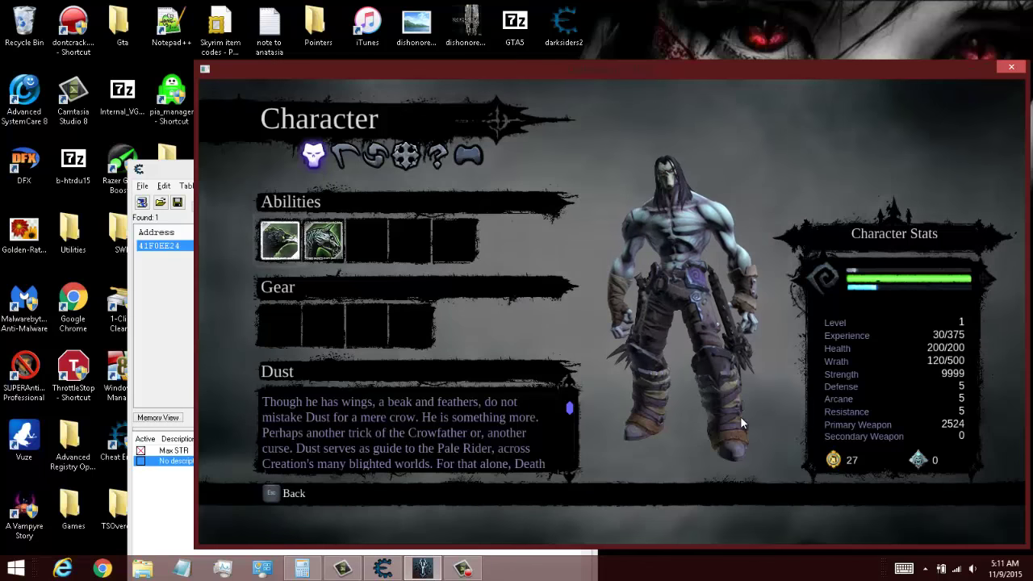
key("Escape")
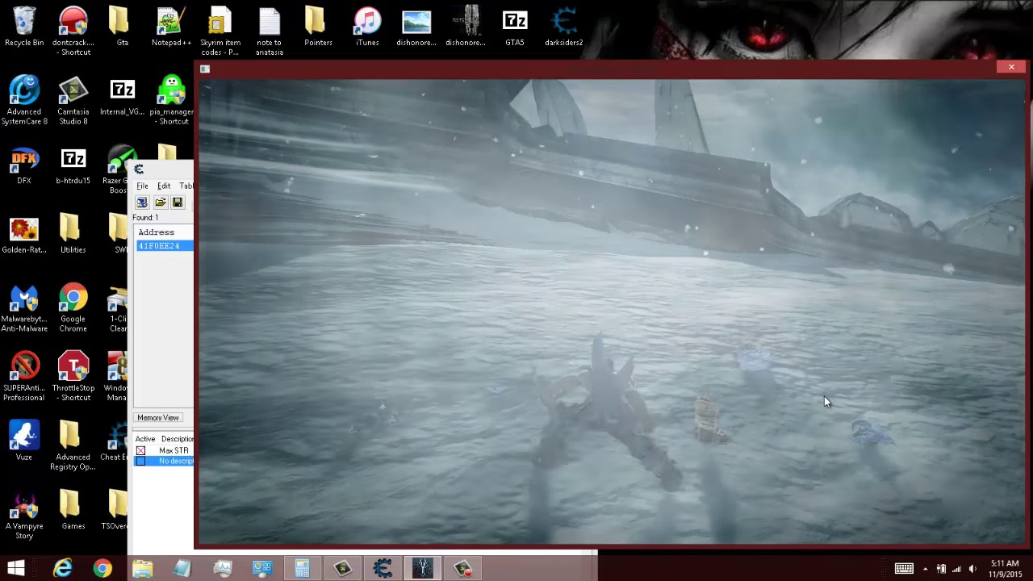
key("Tab")
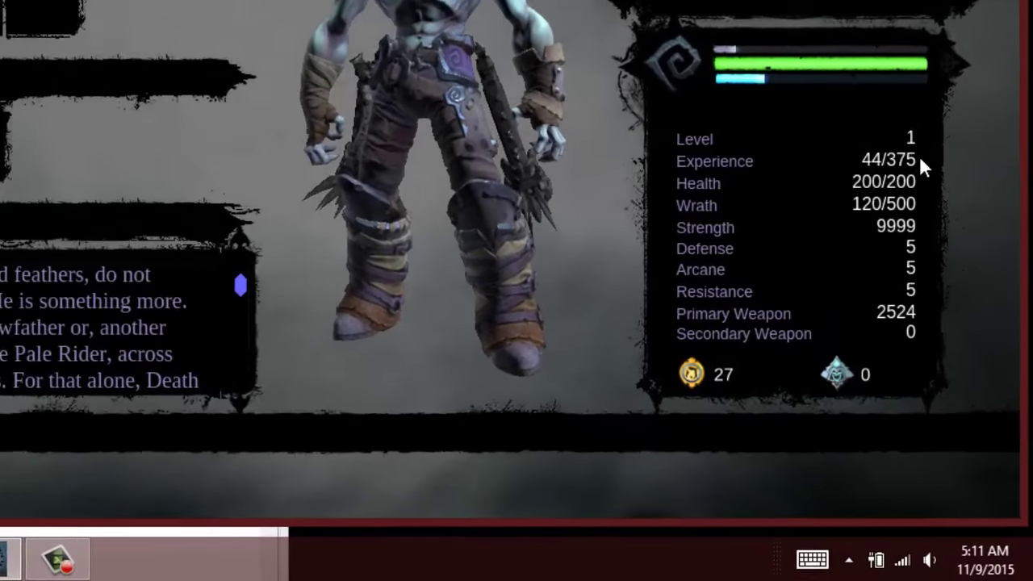
- Try to find out what writes to the new experience address in Cheat Engine
key("alt+Tab")
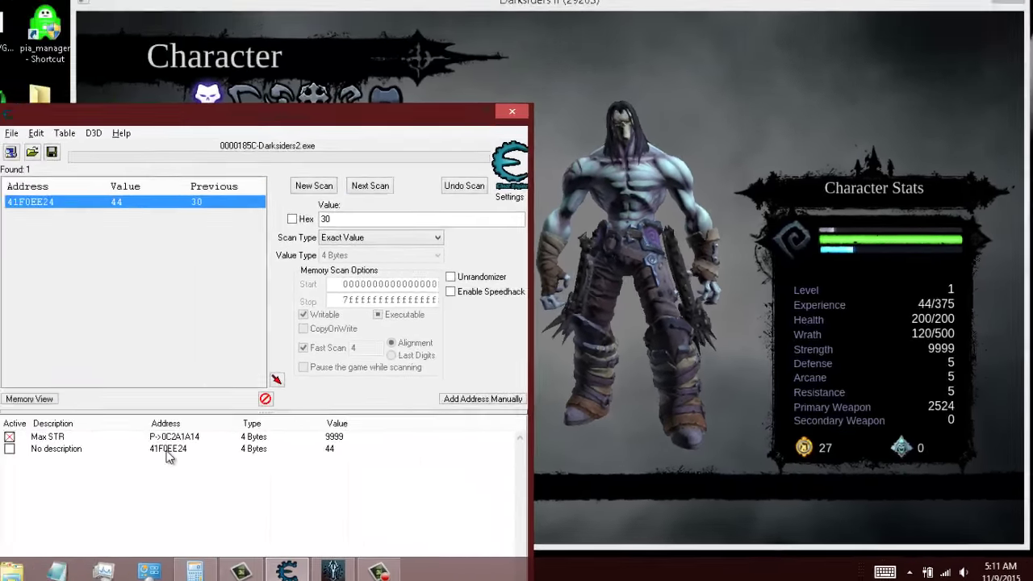
left_click(167, 450)
right_click(167, 450)
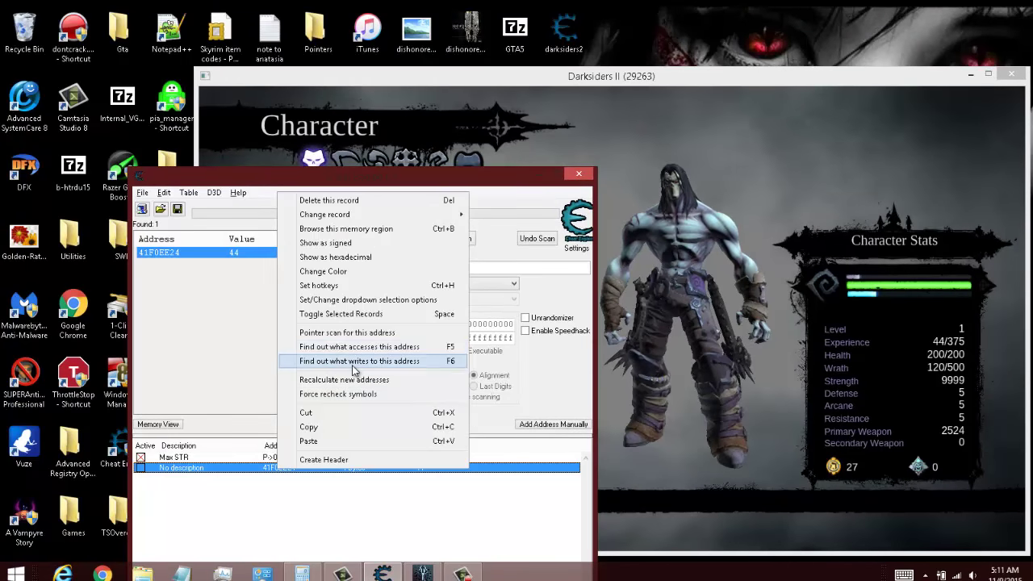
left_click(352, 365)
left_click(554, 295)
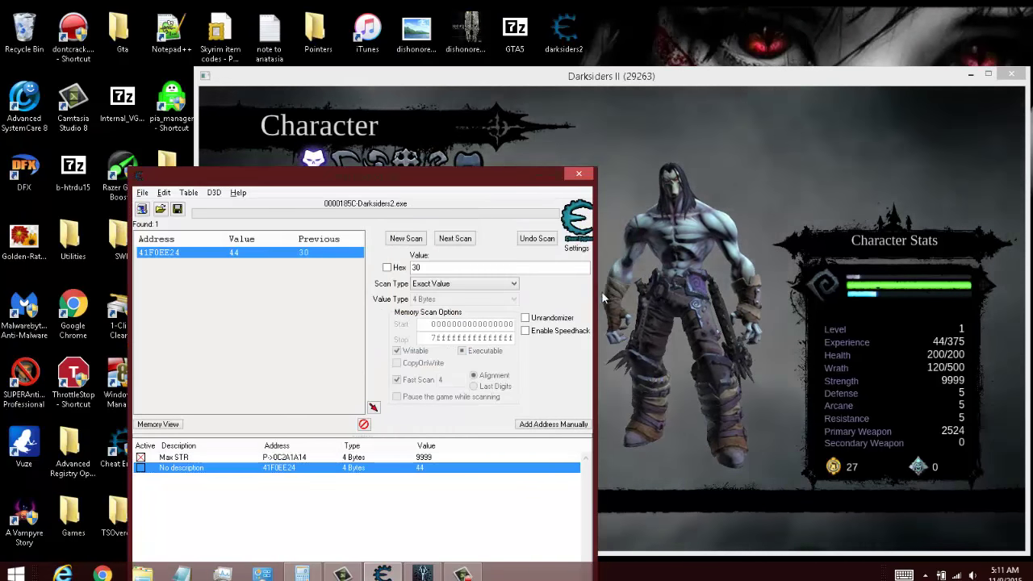
- Inspect the experience record's address details, look over the Memory Viewer's tools including Pointer scan, and put the viewer away
double_click(343, 467)
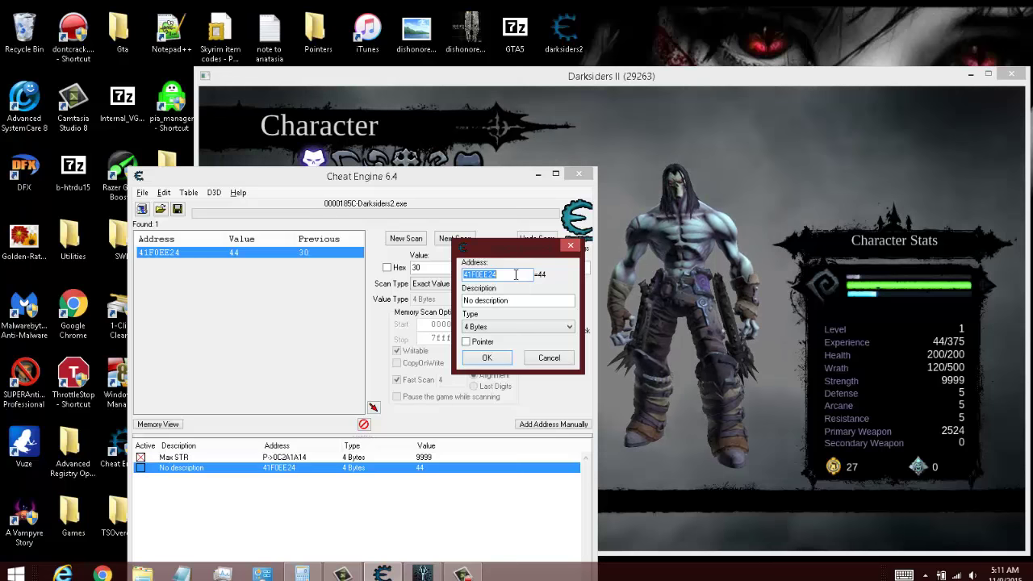
left_click(549, 358)
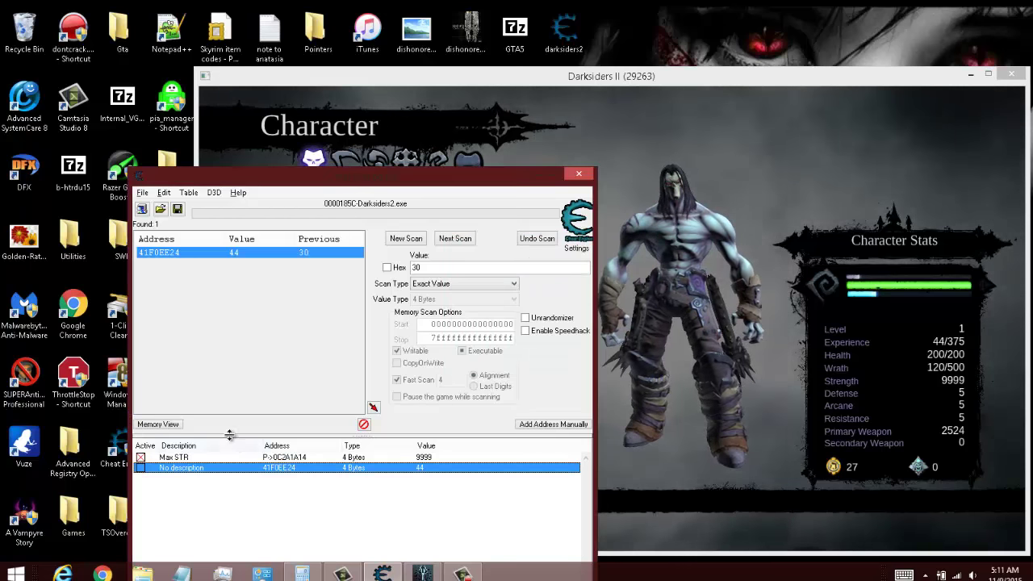
left_click(163, 426)
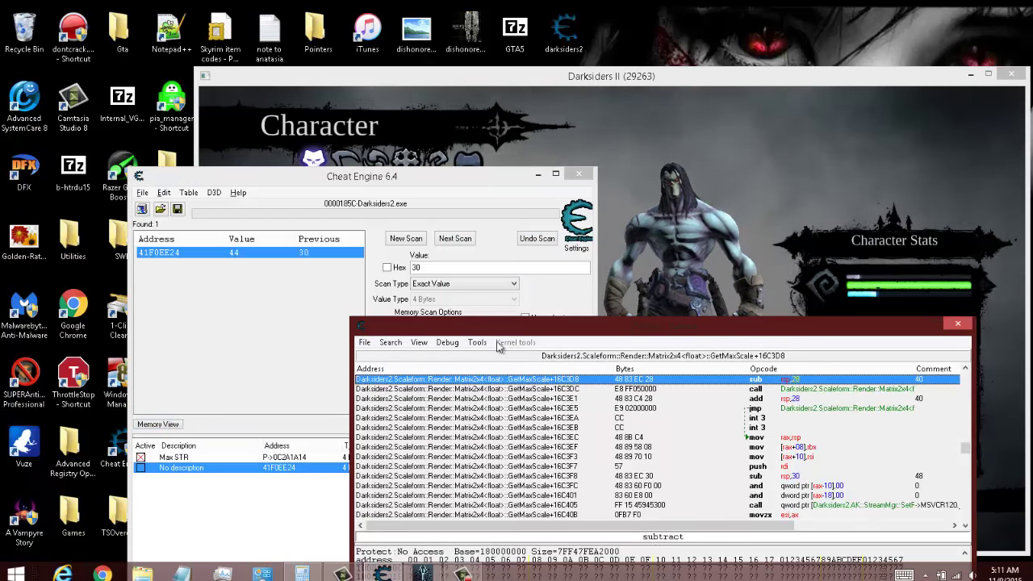
left_click(476, 342)
left_click(477, 342)
left_click(477, 342)
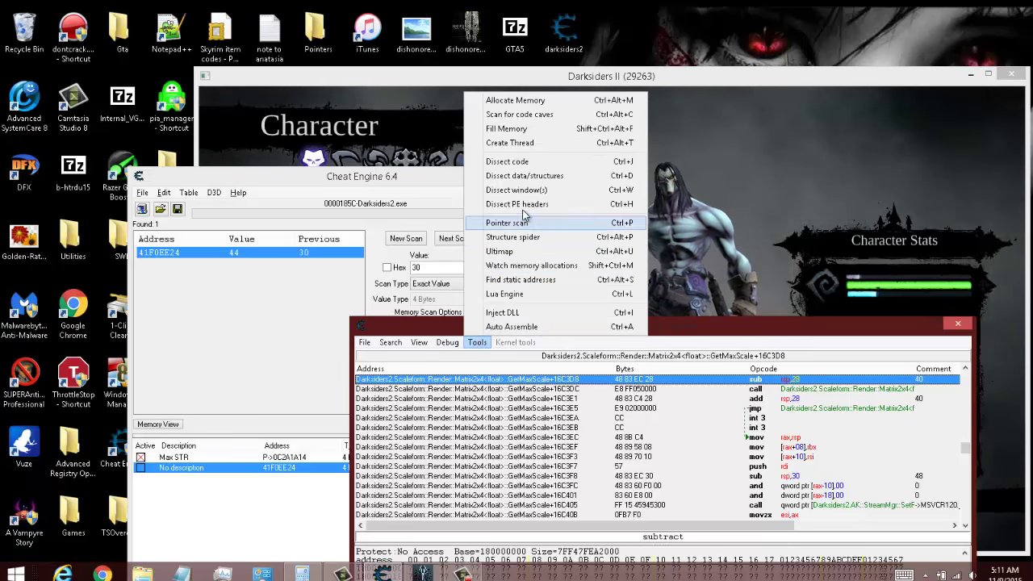
left_click(909, 320)
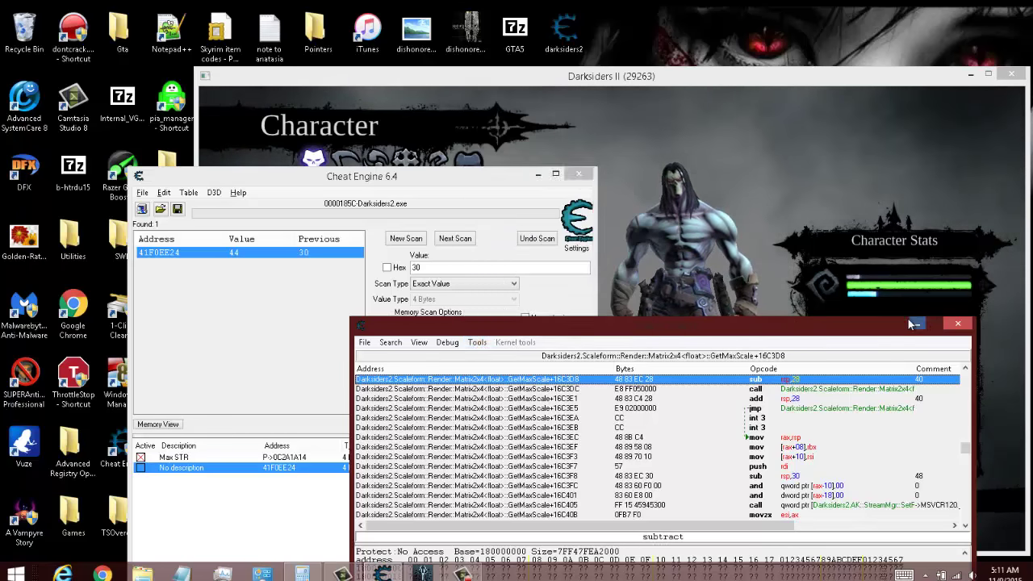
- Switch to Darksiders II, leave the Character screen and run the character up the snowy stairs toward the fortress
left_click(649, 447)
key("Escape")
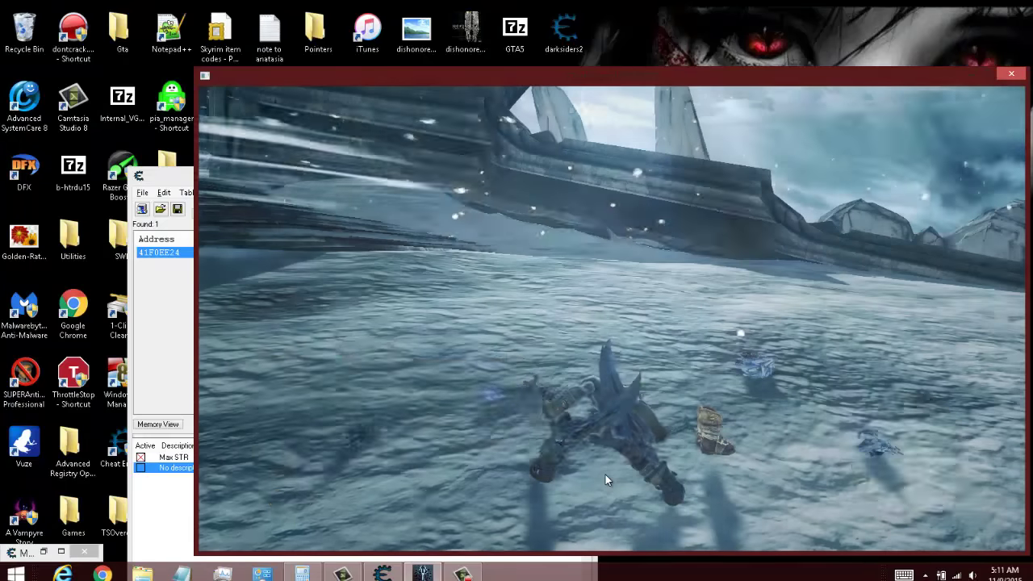
key("w")
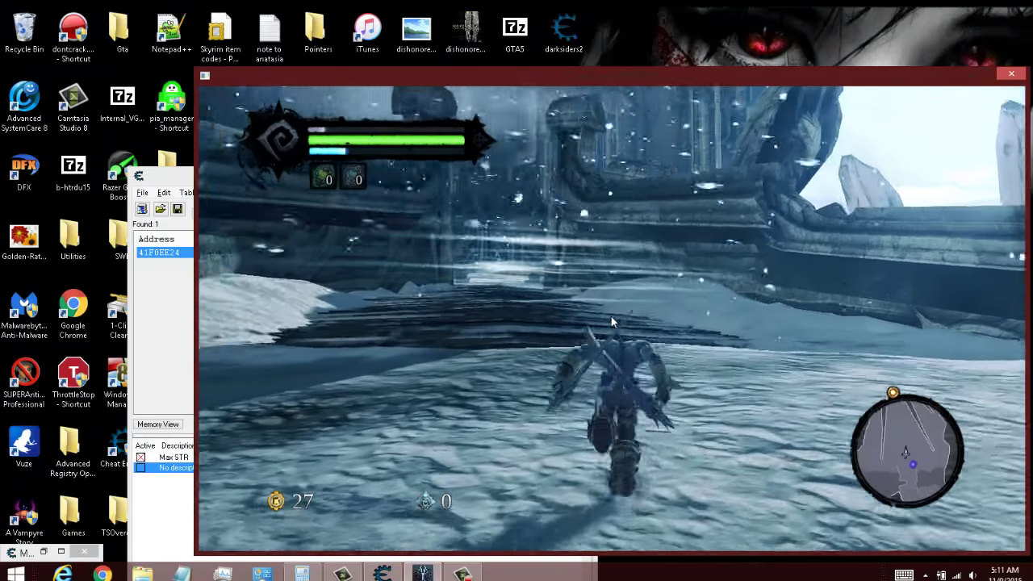
key("w")
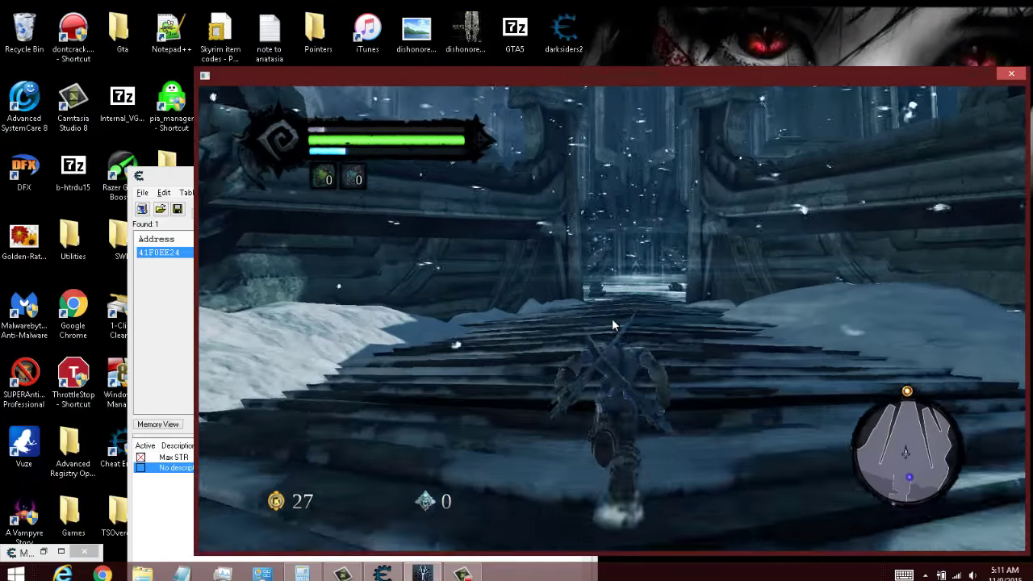
key("w")
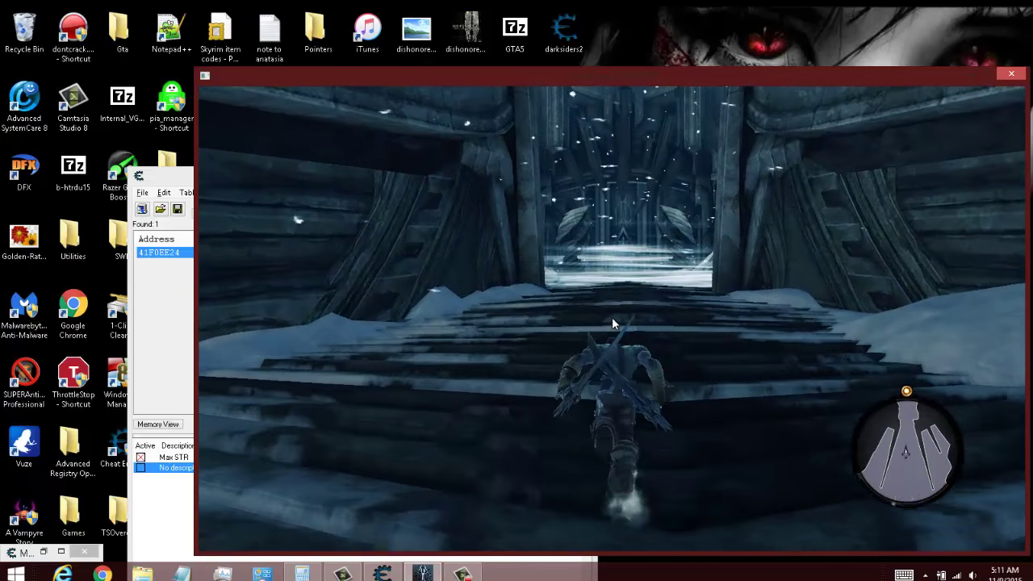
- Return to Cheat Engine, close the Memory Viewer and find out what writes to the experience address, attaching the debugger to the process
key("alt+Tab")
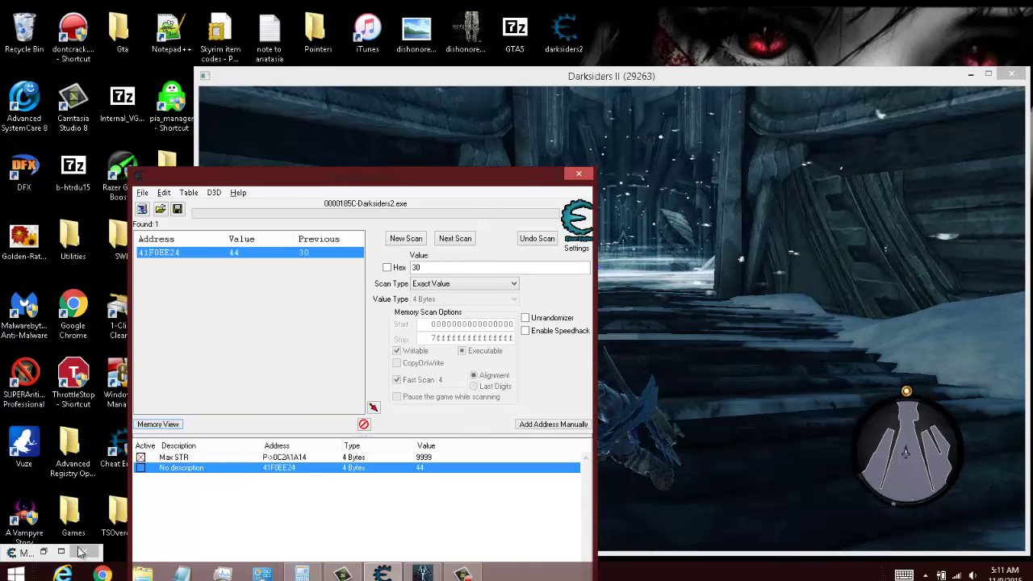
left_click(42, 553)
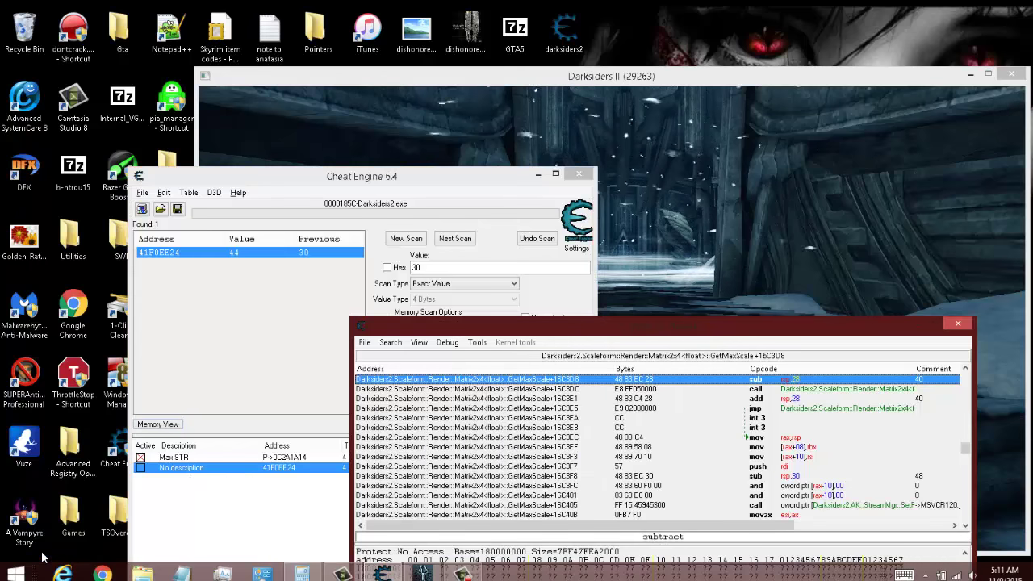
left_click(957, 325)
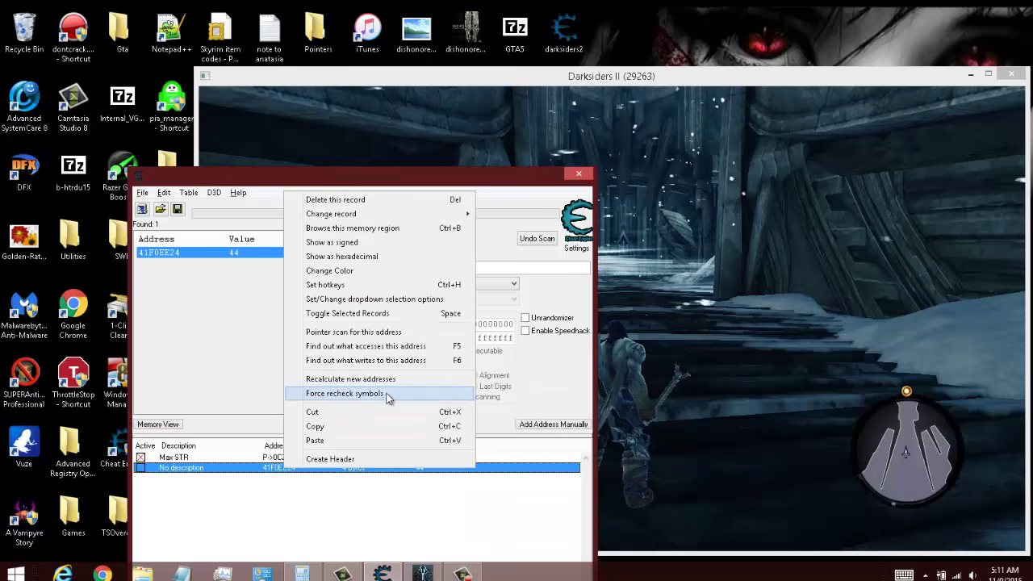
left_click(383, 361)
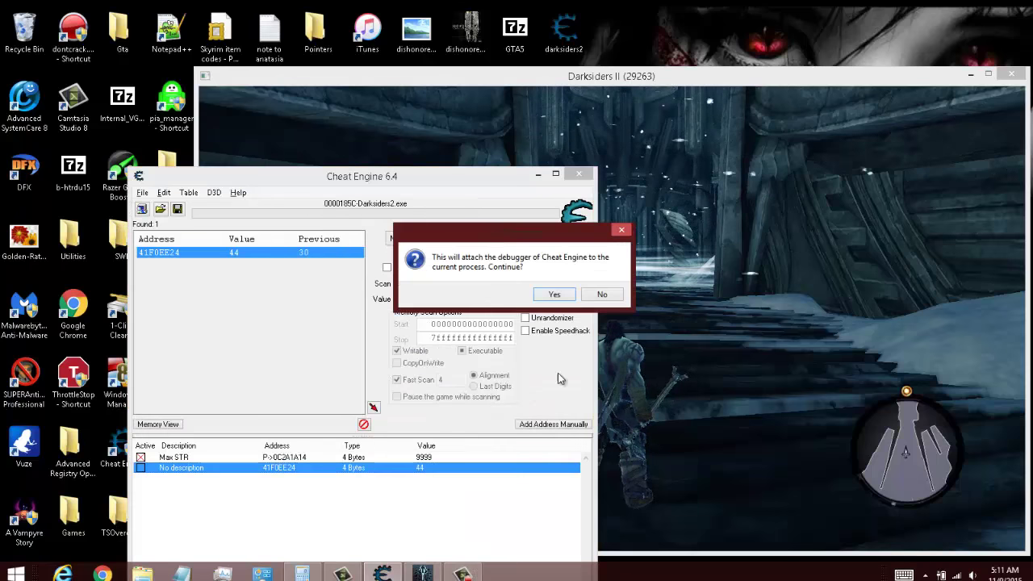
left_click(553, 295)
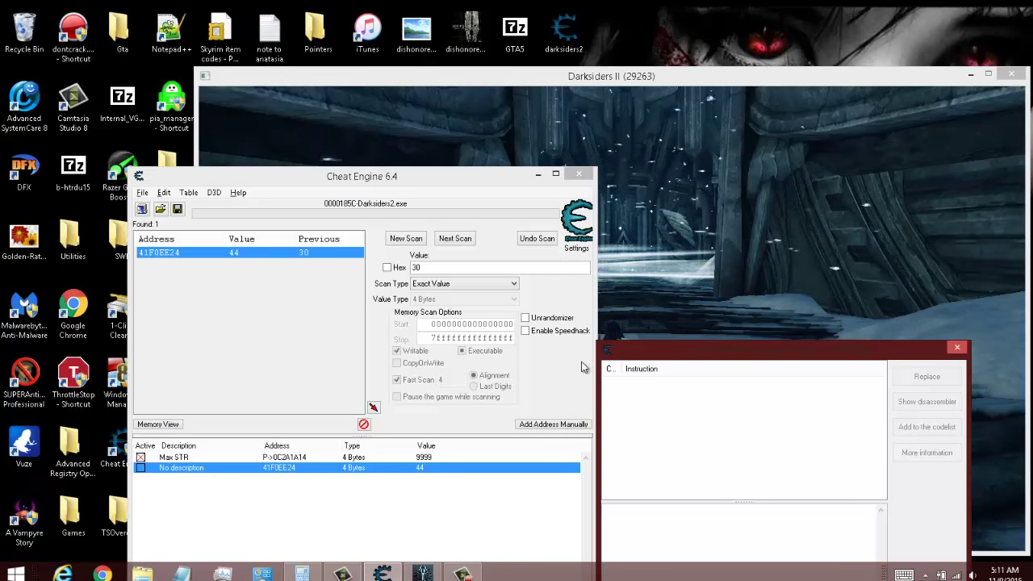
- Switch to Darksiders II and run up the stairs and through the glowing door of The Dark Fortress
left_click(856, 425)
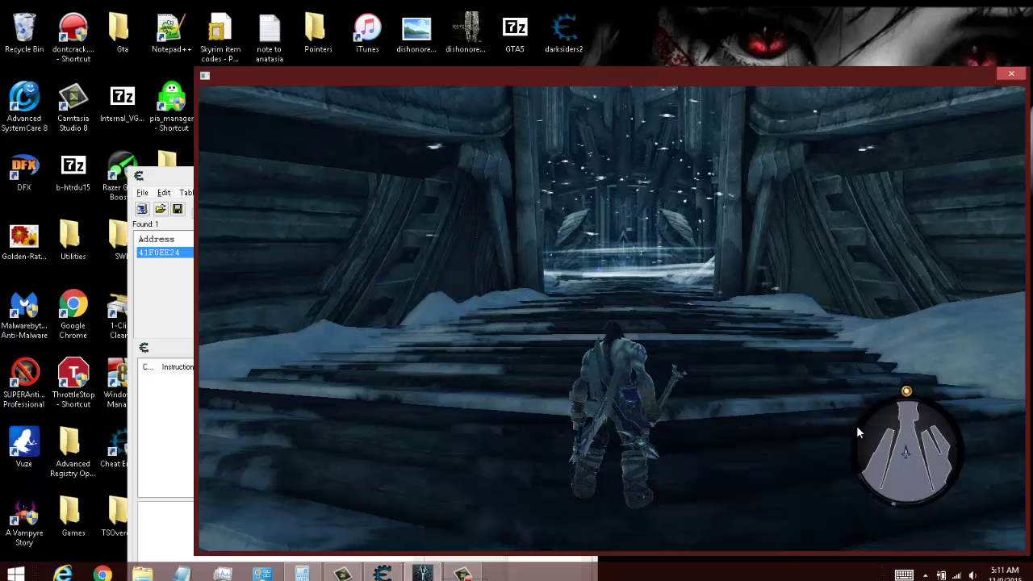
key("w")
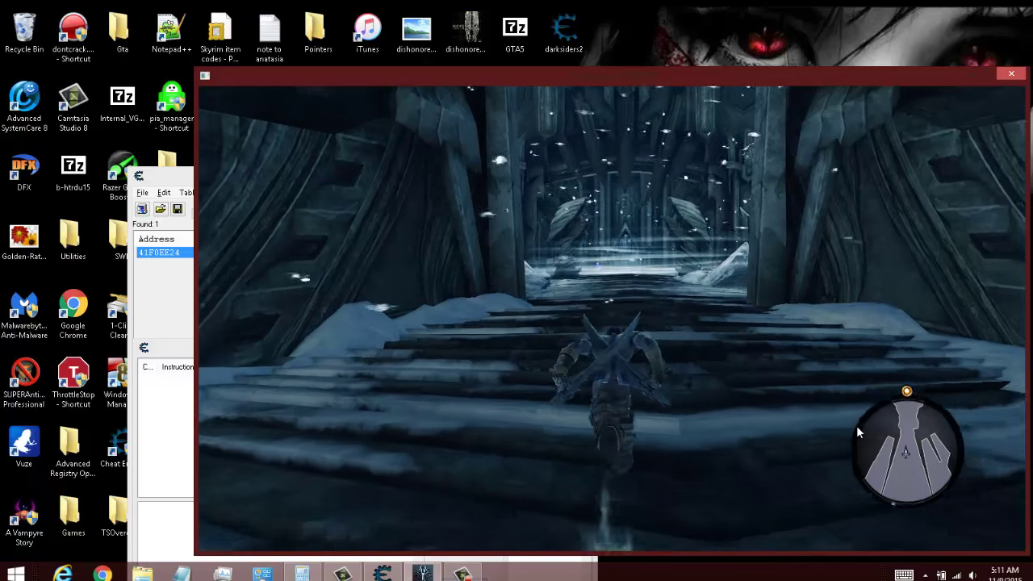
key("w")
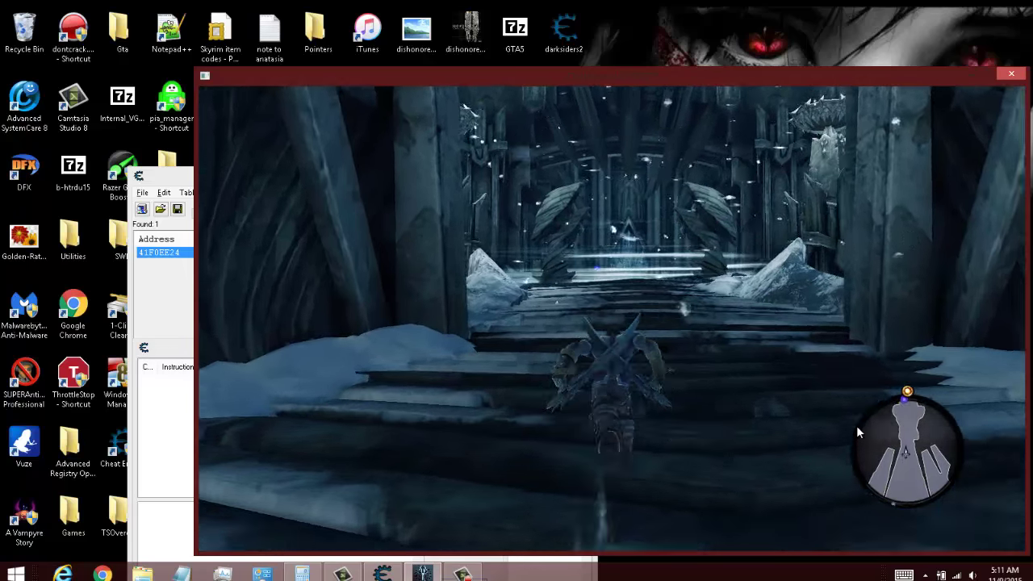
key("w")
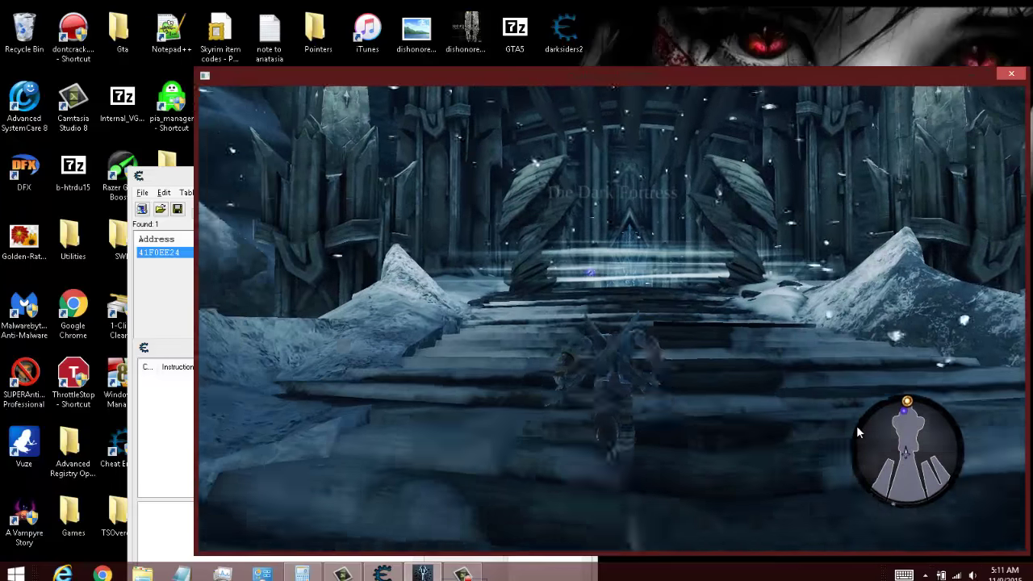
key("w")
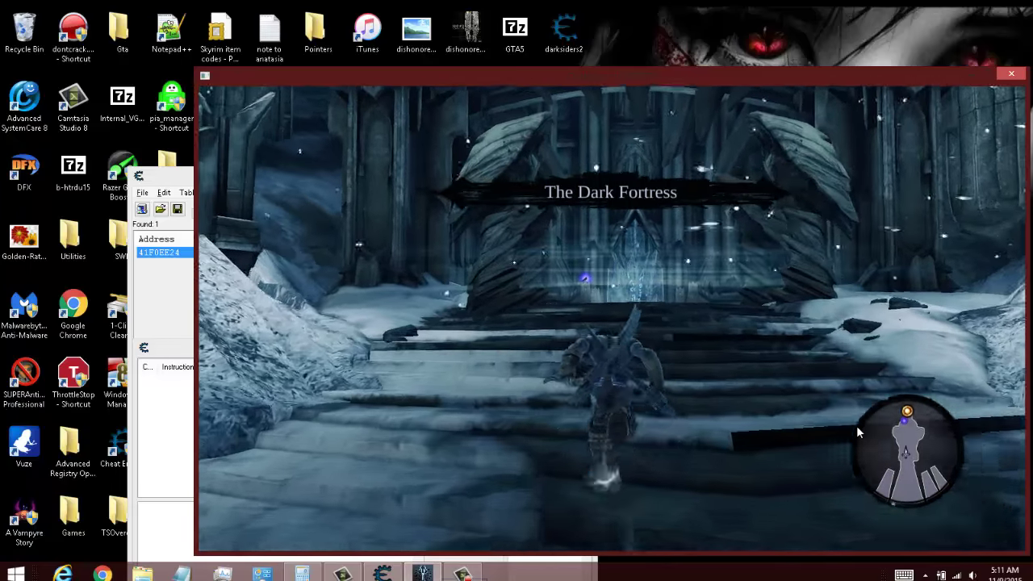
key("w")
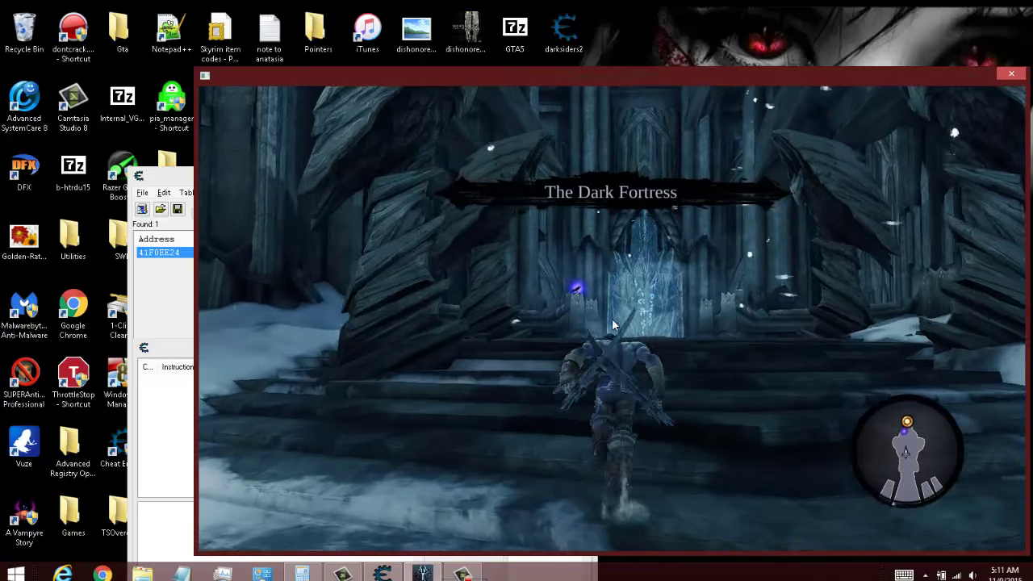
key("w")
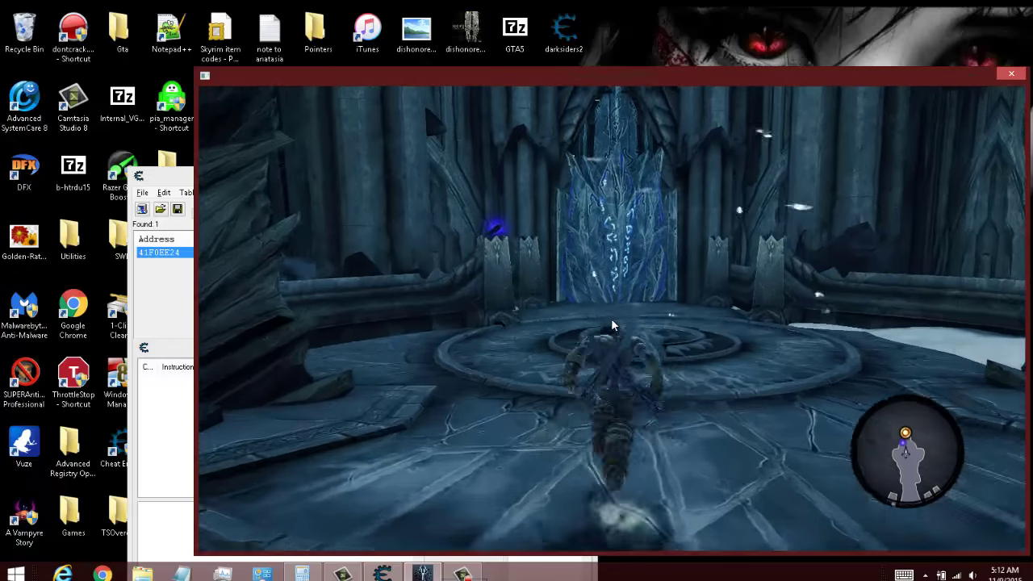
key("w")
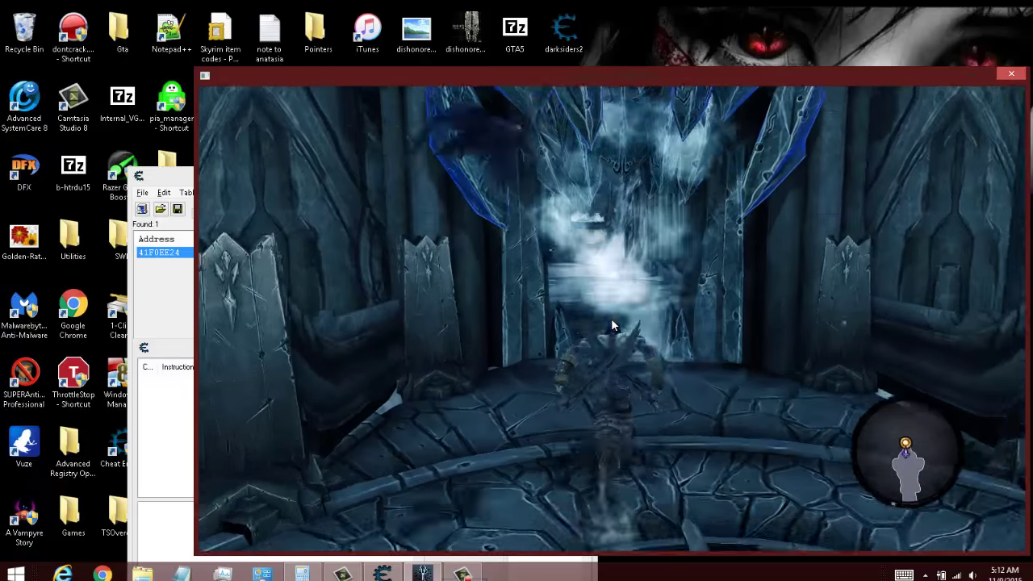
key("w")
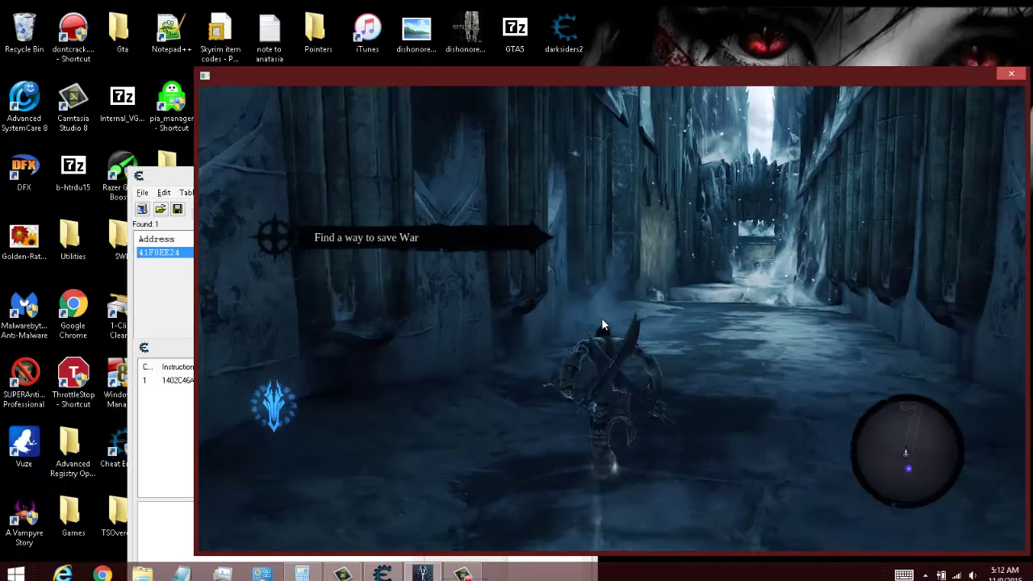
- Run down the icy corridor and wall-run across the gap to the far ledge
key("w")
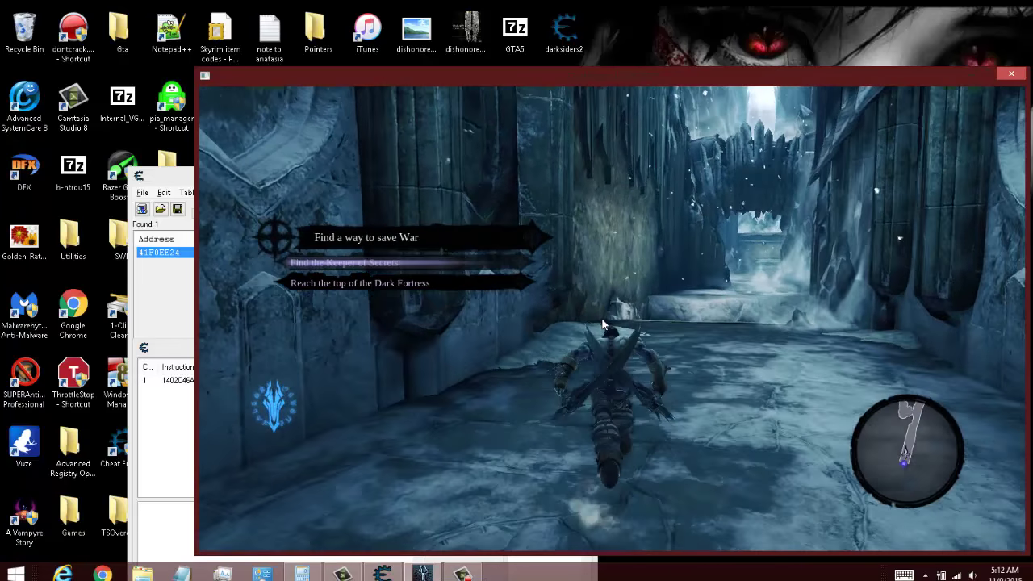
key("w")
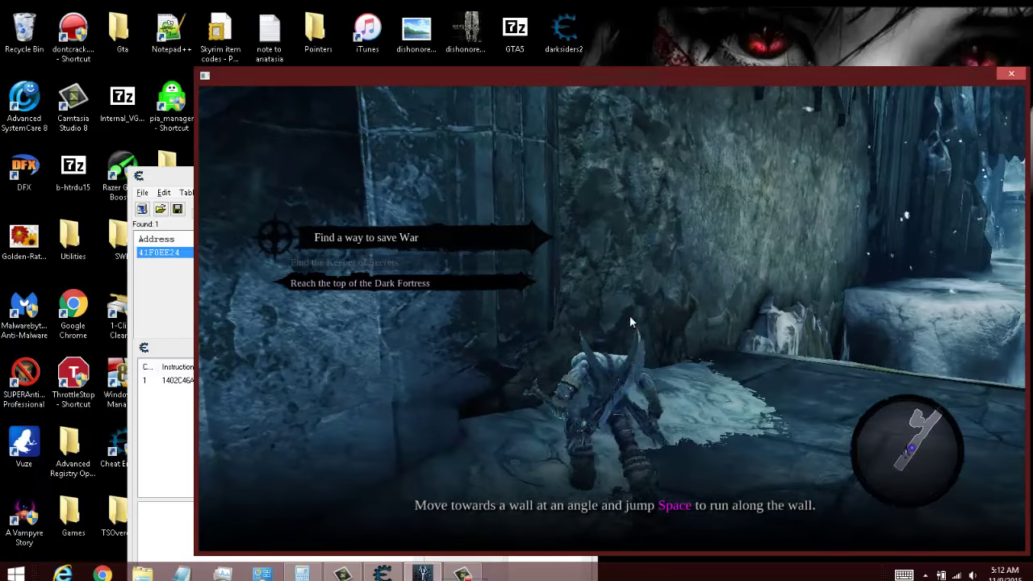
key("w")
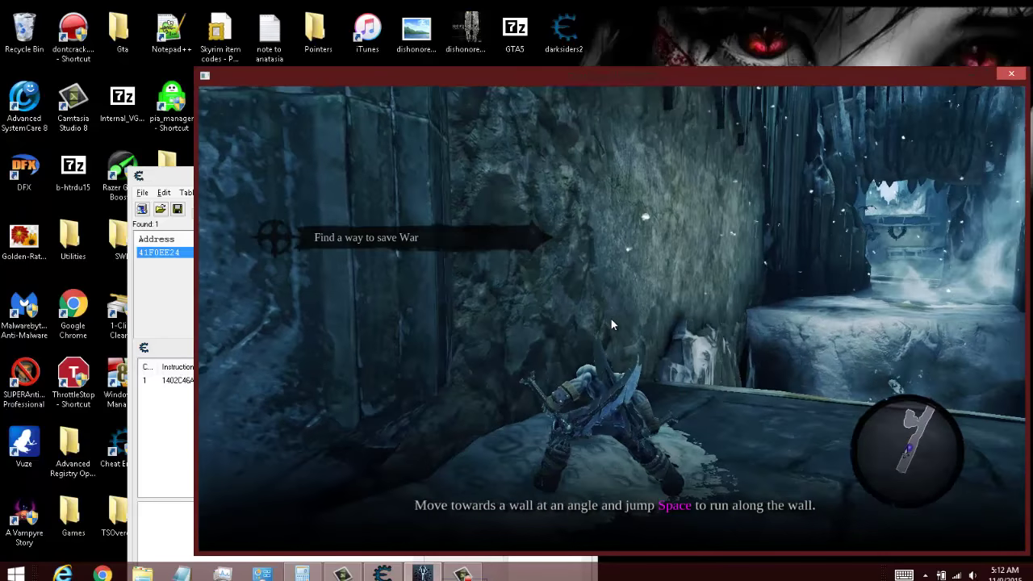
key("w")
key("space")
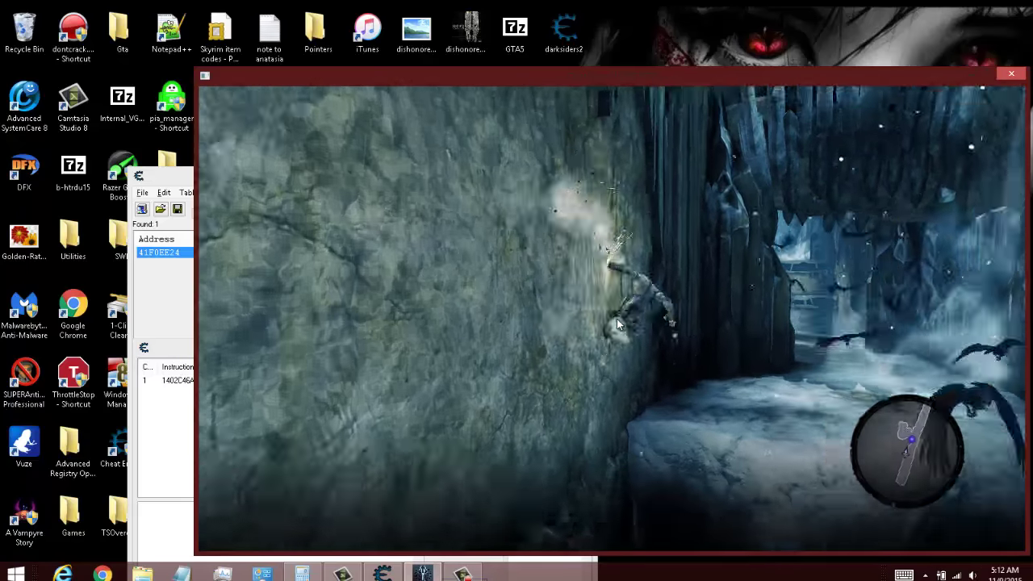
key("w")
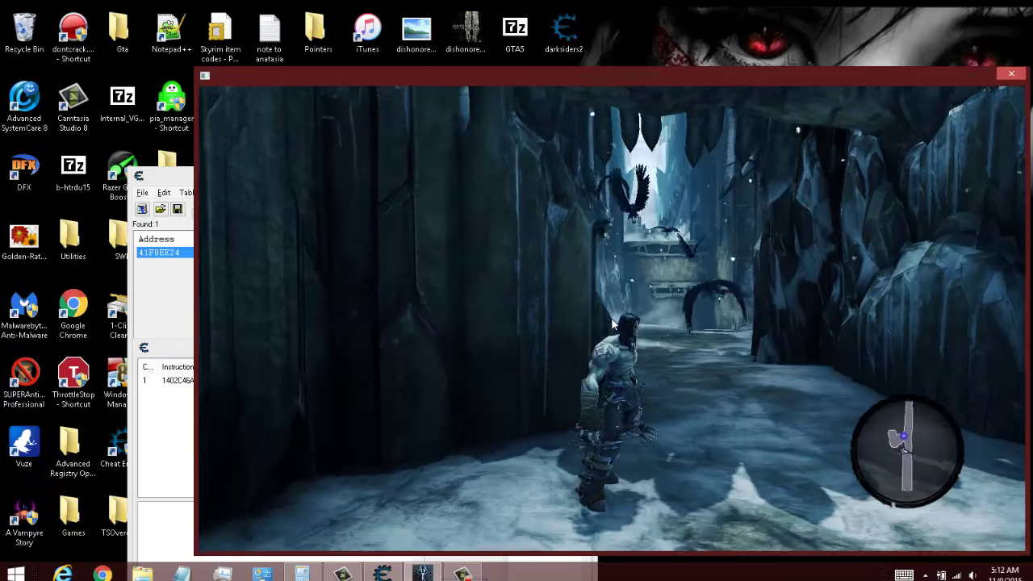
- Approach the enemy encased in ice and kill it with weapon attacks to gain experience
key("w")
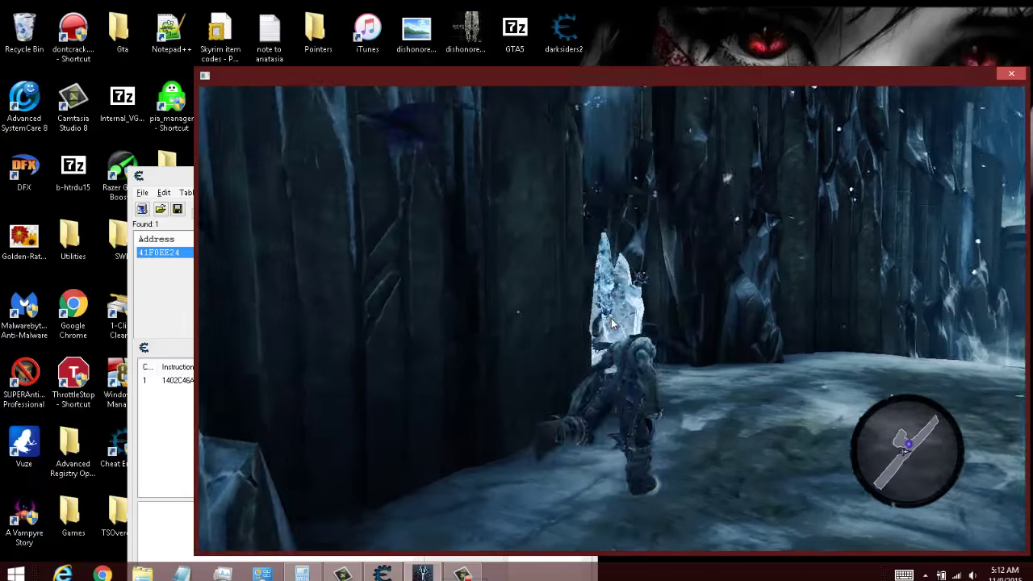
key("w")
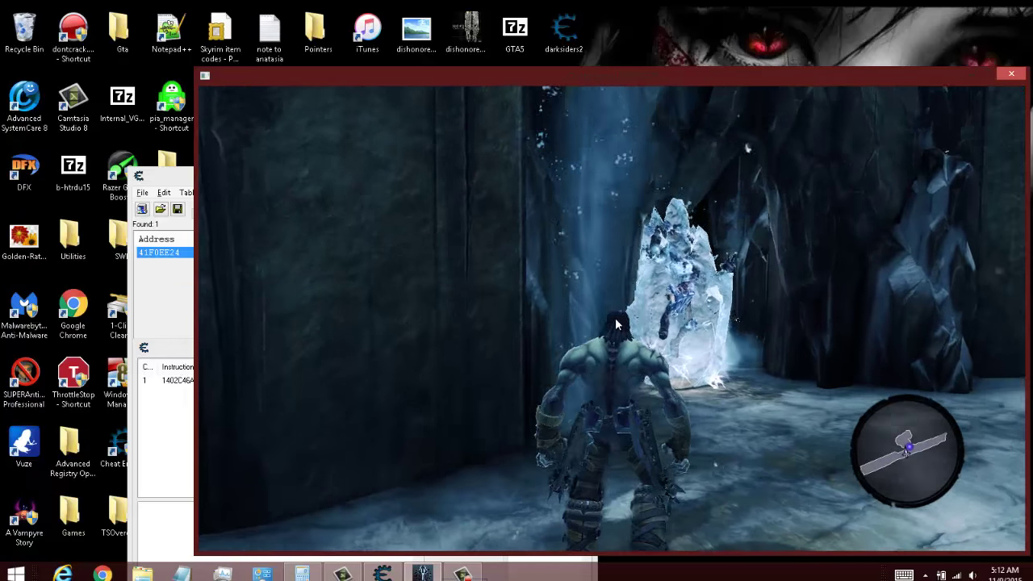
key("w")
left_click(613, 321)
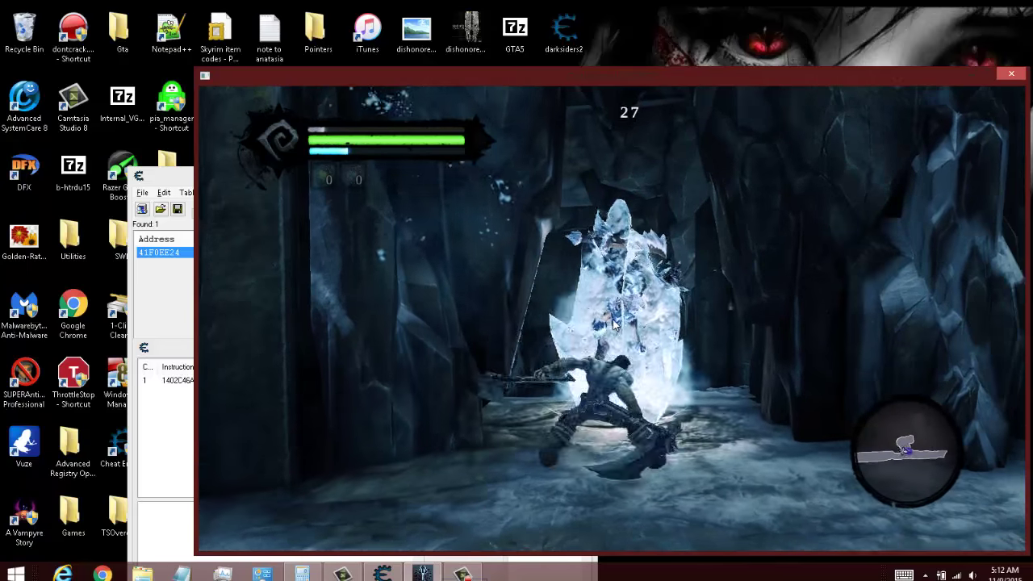
key("s")
left_click(613, 320)
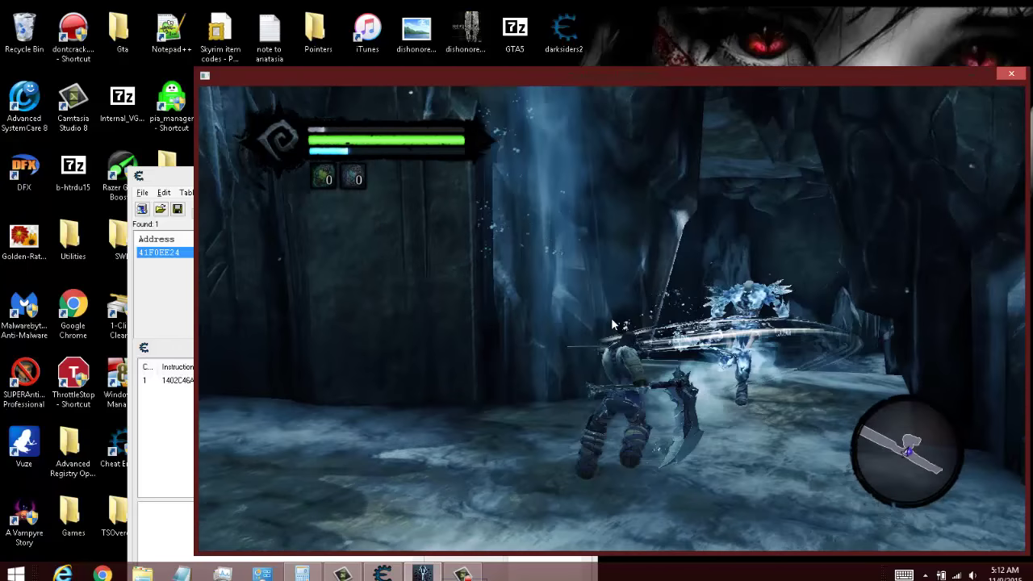
key("w")
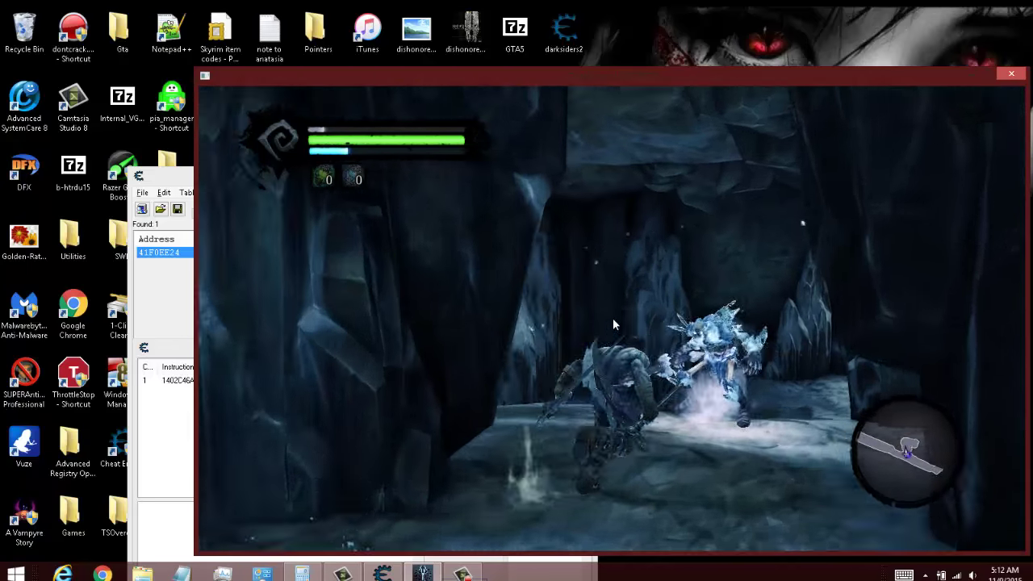
left_click(613, 319)
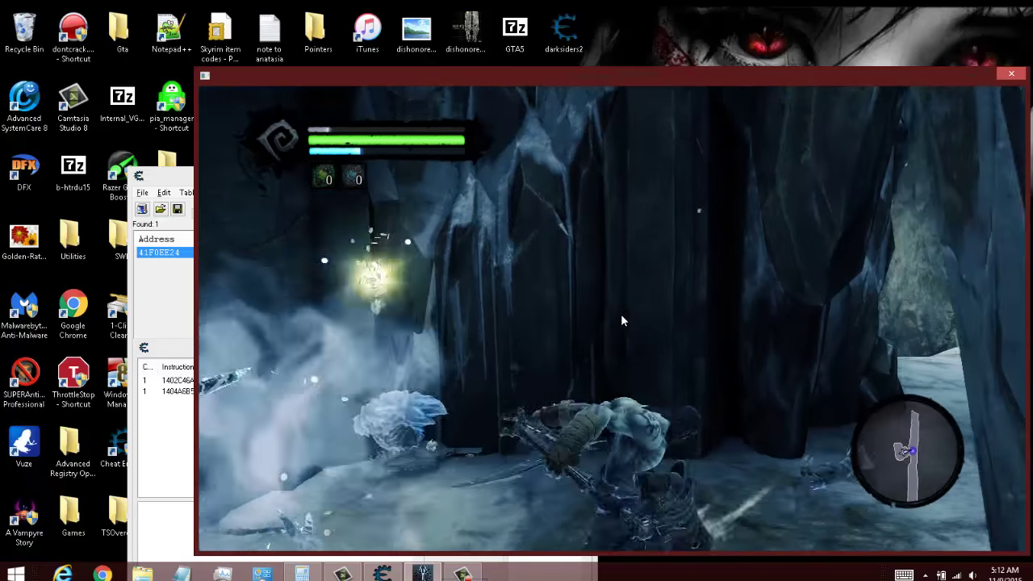
key("w")
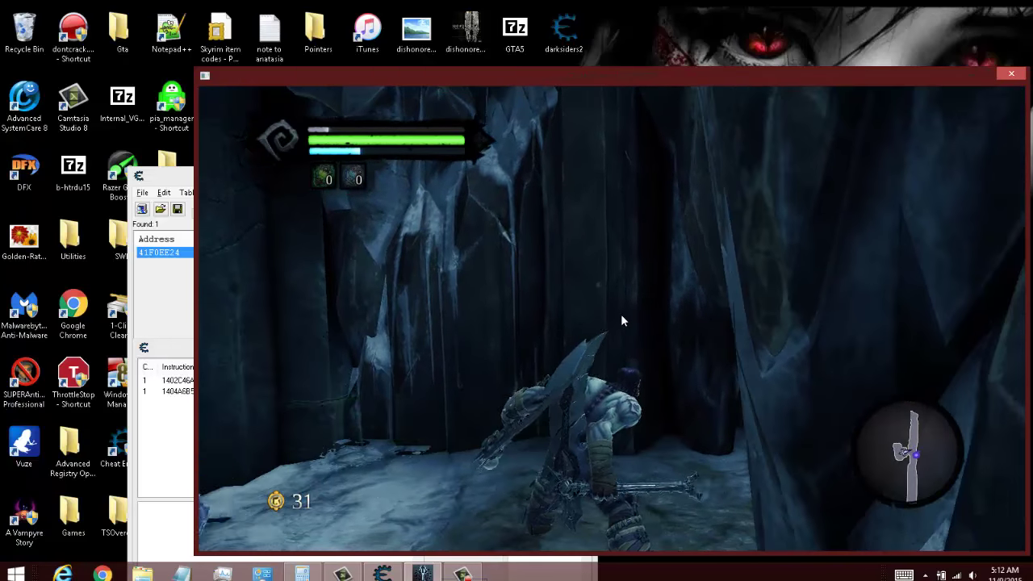
- Open the Character screen, switch to Cheat Engine and move the window of write instructions clear of the cheat table's values
key("Escape")
key("alt+Tab")
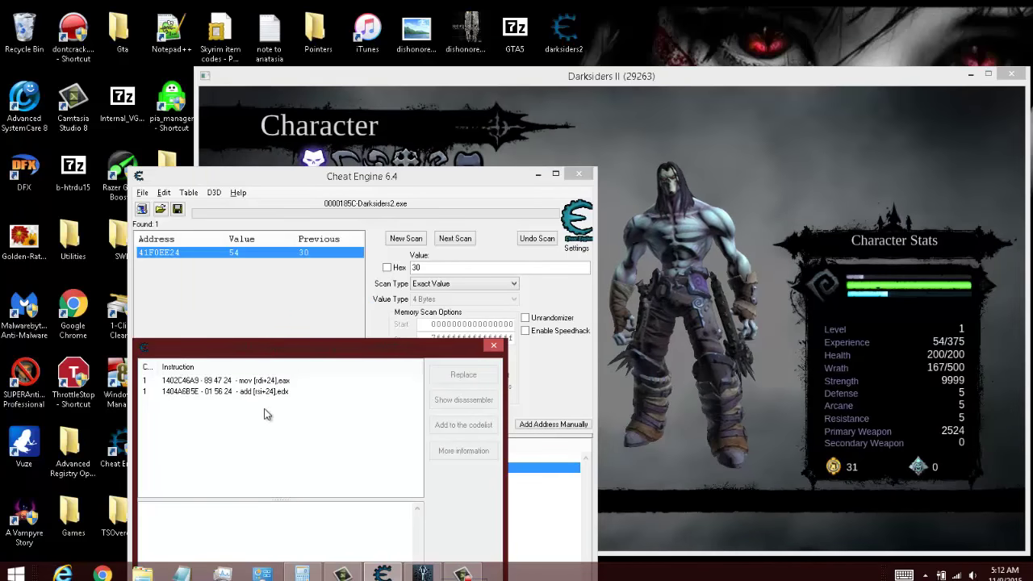
left_click_drag(281, 349, 652, 330)
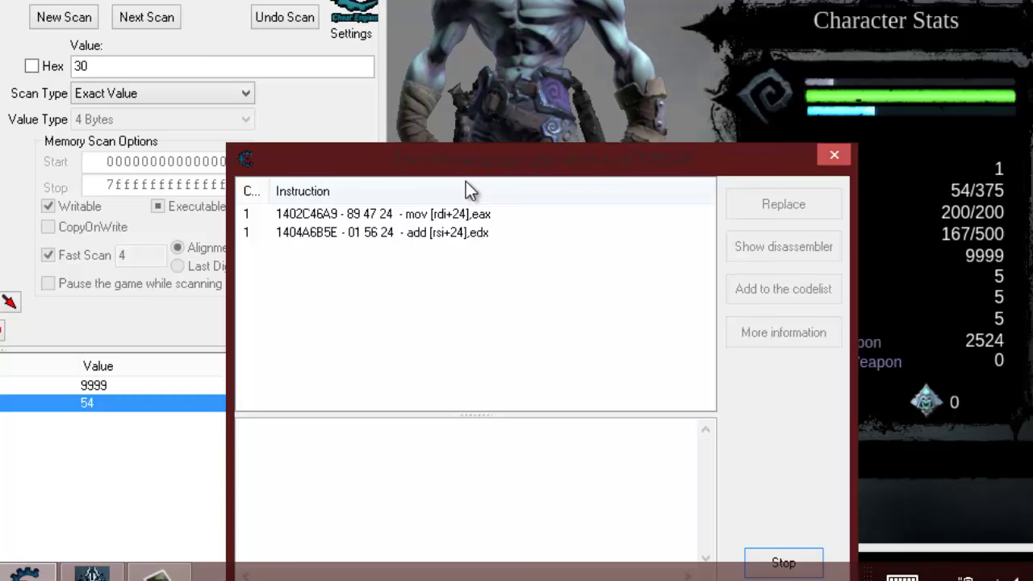
left_click_drag(466, 174, 409, 176)
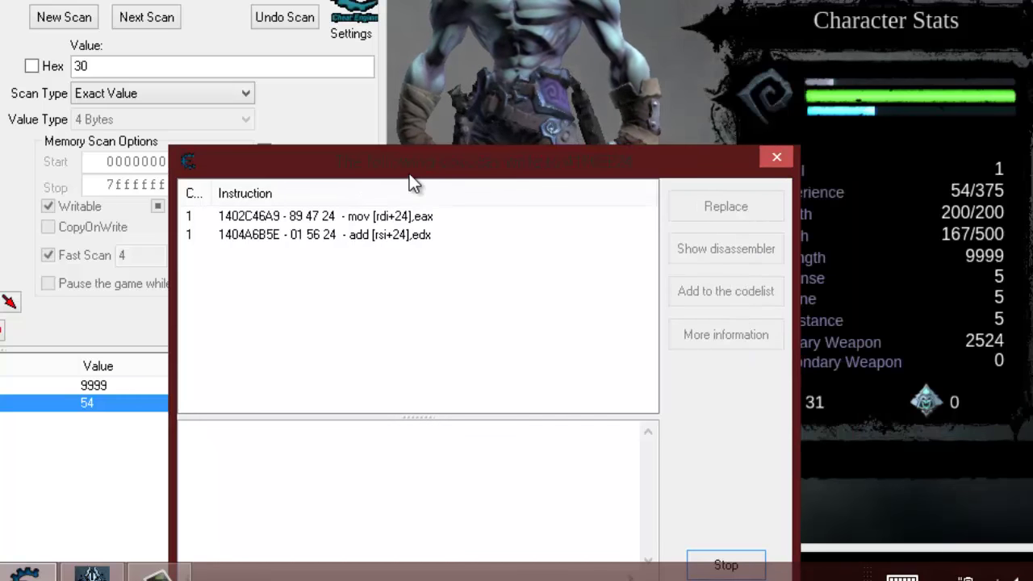
- Compare the details of the mov [rdi+24],eax and add [rsi+24],edx instructions, leaving the add instruction selected
left_click(363, 238)
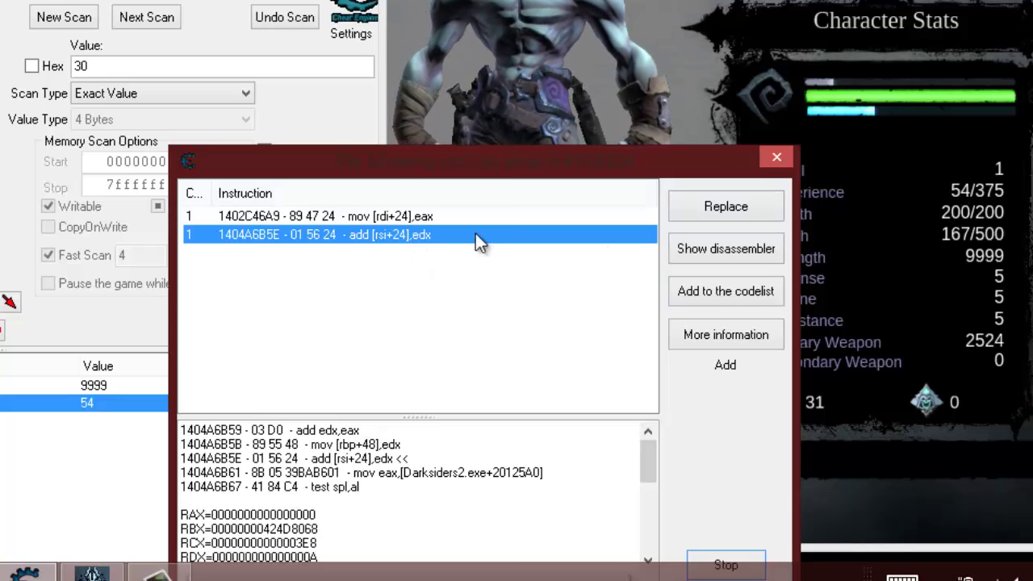
left_click(414, 214)
left_click(395, 236)
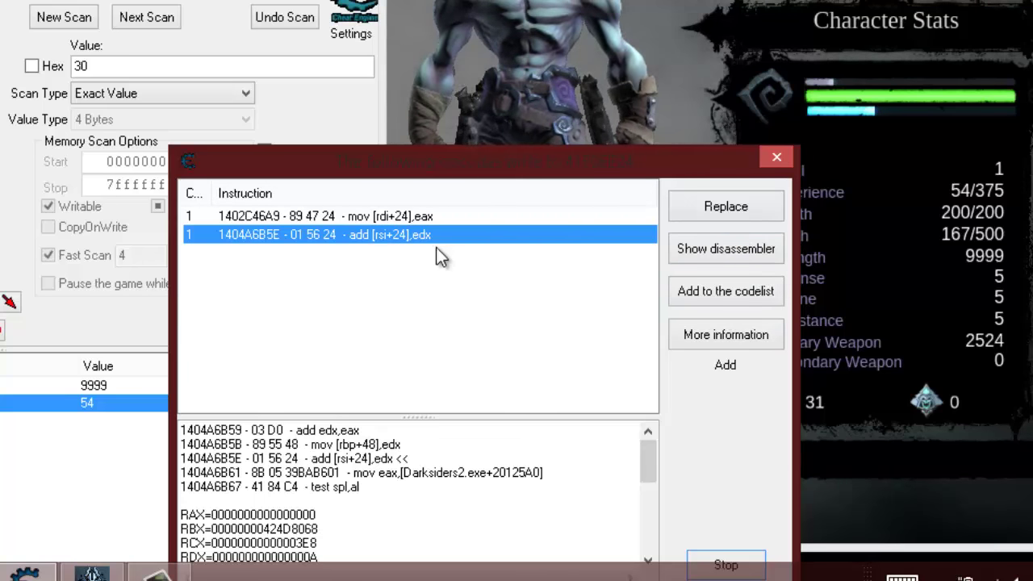
- Show the add [rsi+24],edx instruction in the disassembler and open the data structure dissection window, moving it into clear view
left_click(698, 253)
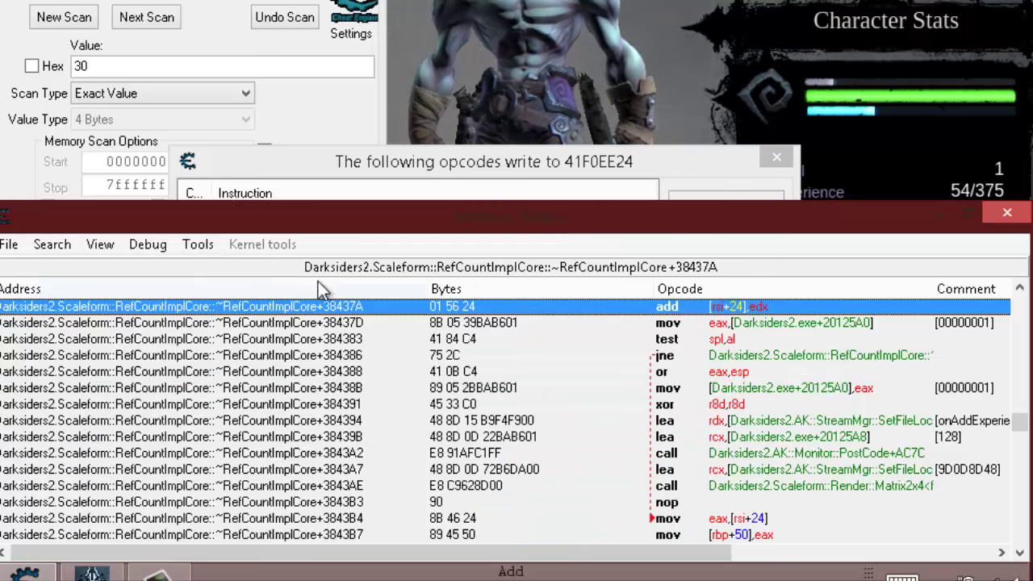
left_click(186, 244)
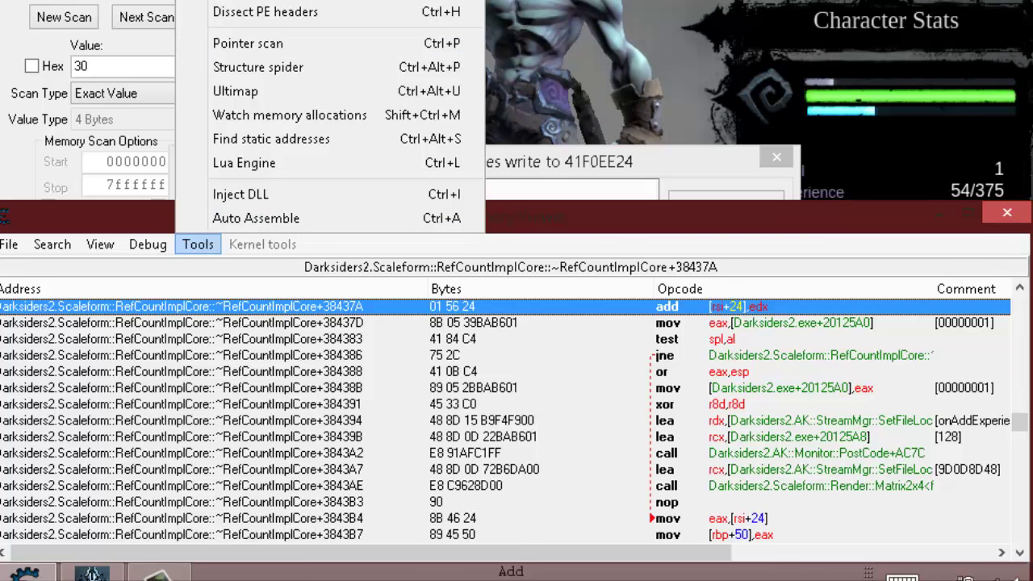
left_click(435, 1)
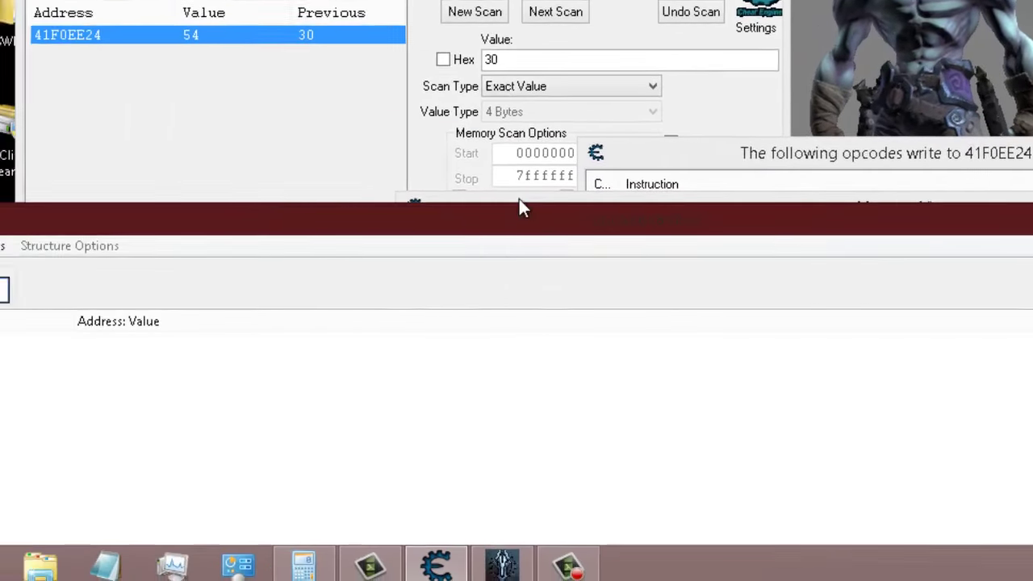
left_click_drag(109, 212, 208, 142)
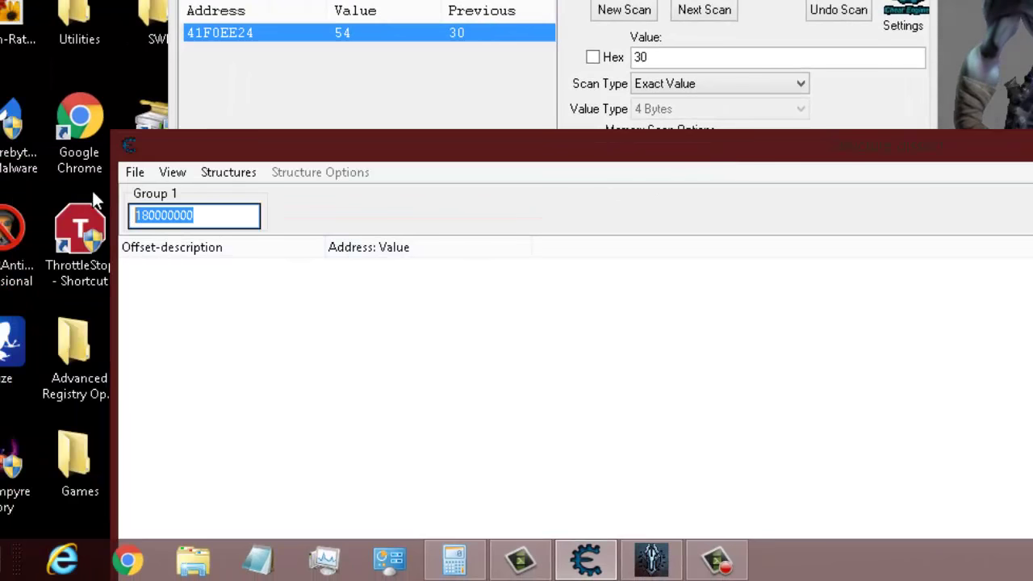
- Set the structure's Group 1 base address to the experience address minus its offset, 41F0EE24-24
type("41F0EE24")
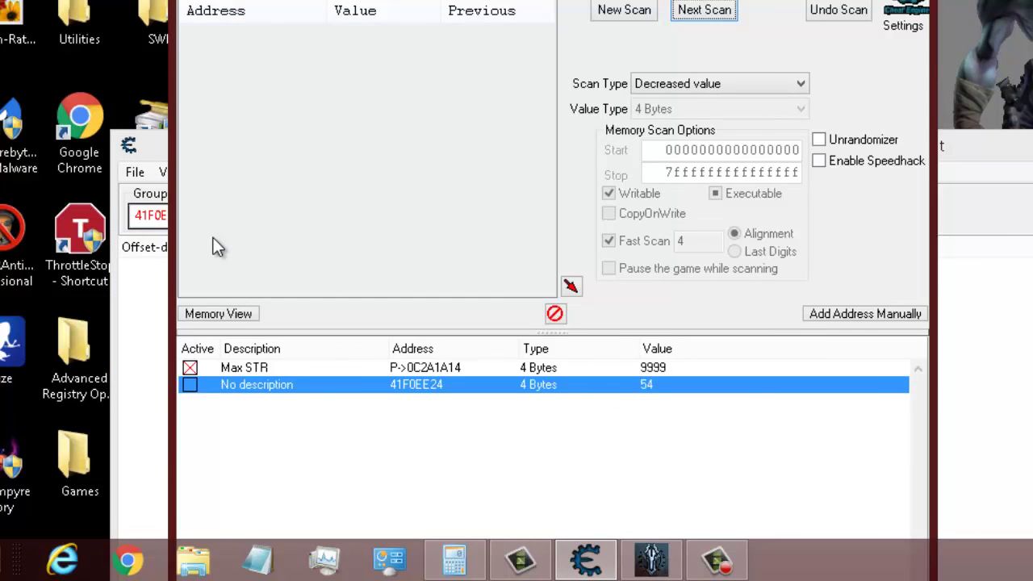
left_click(147, 150)
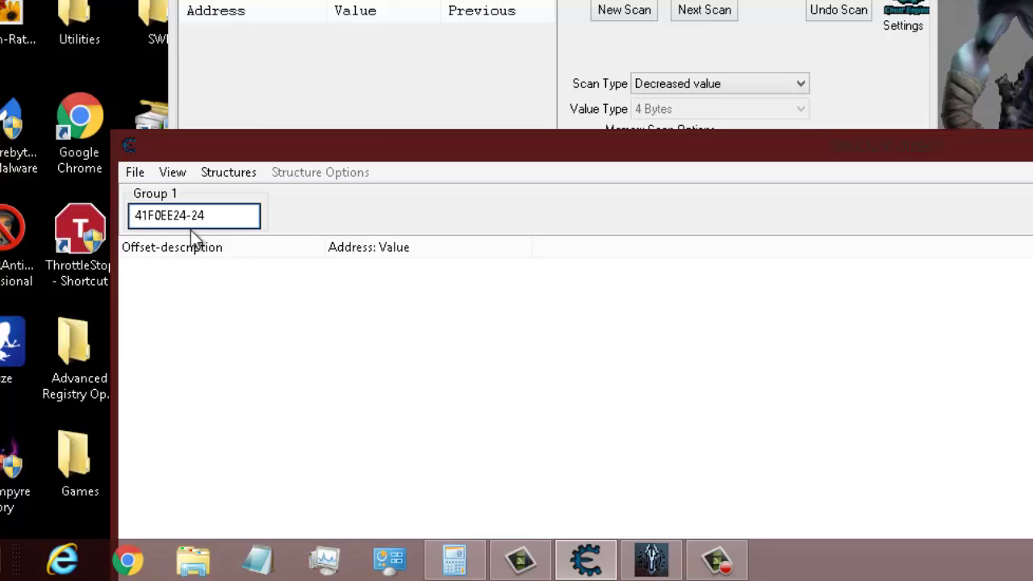
left_click(174, 214)
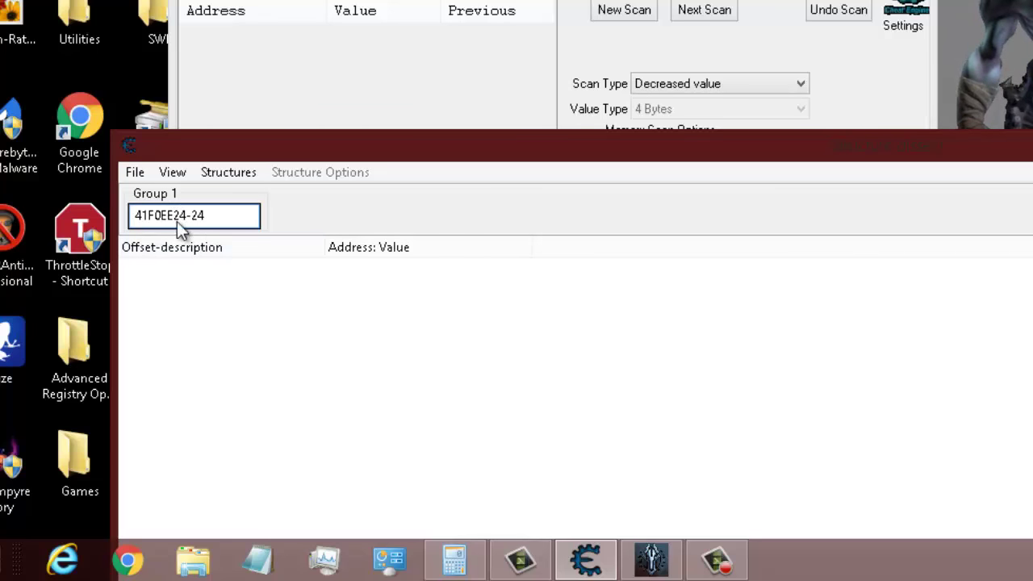
left_click_drag(204, 215, 190, 215)
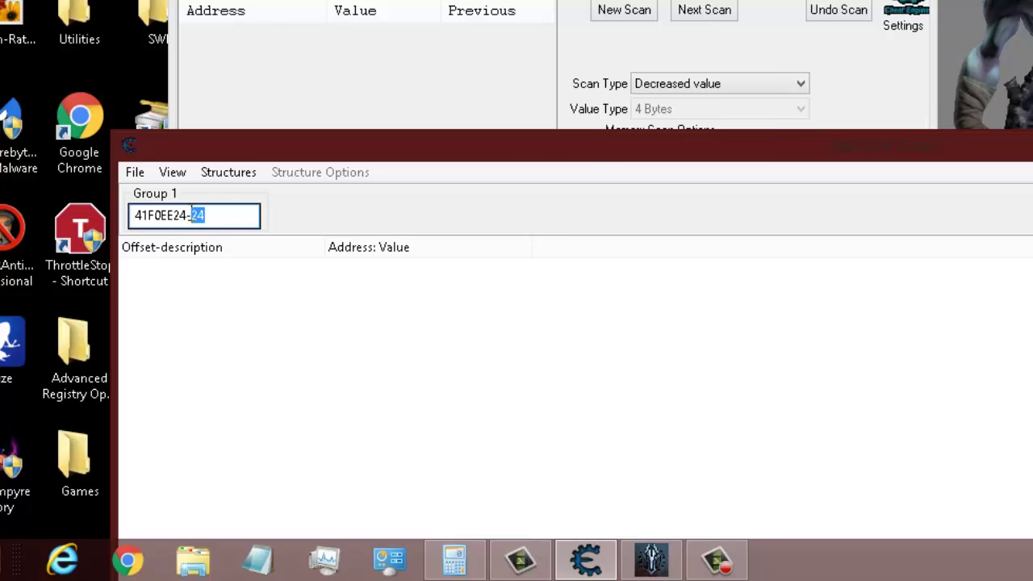
left_click(244, 215)
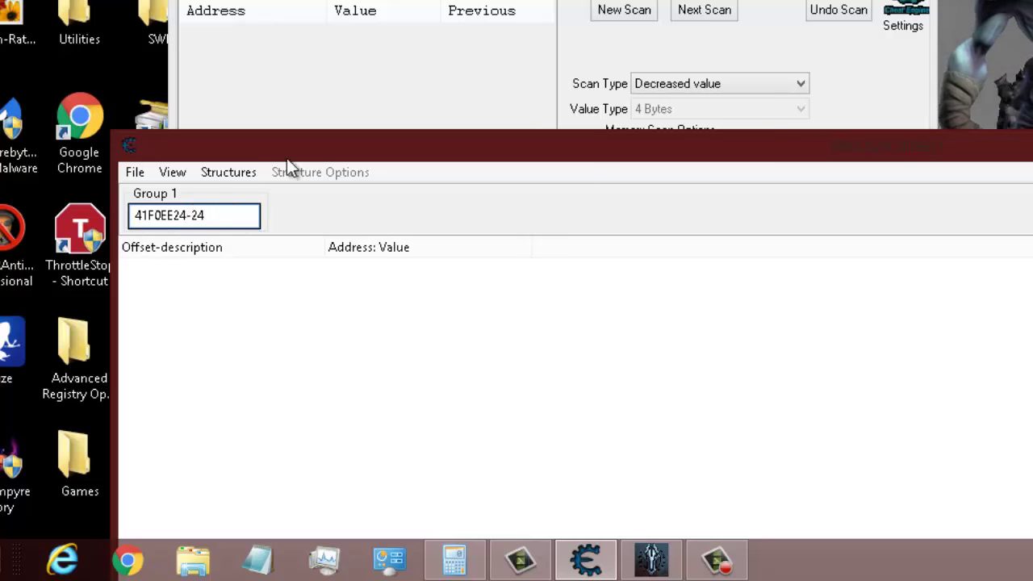
- Define a new unnamed structure with automatically filled basic types and a starting size of 4096
left_click(250, 169)
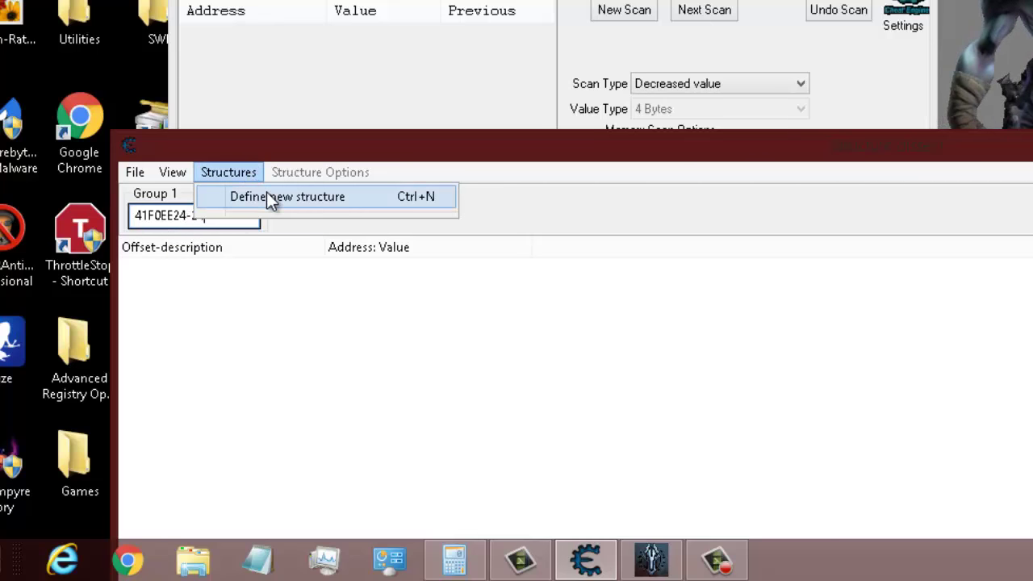
left_click(266, 196)
left_click(898, 157)
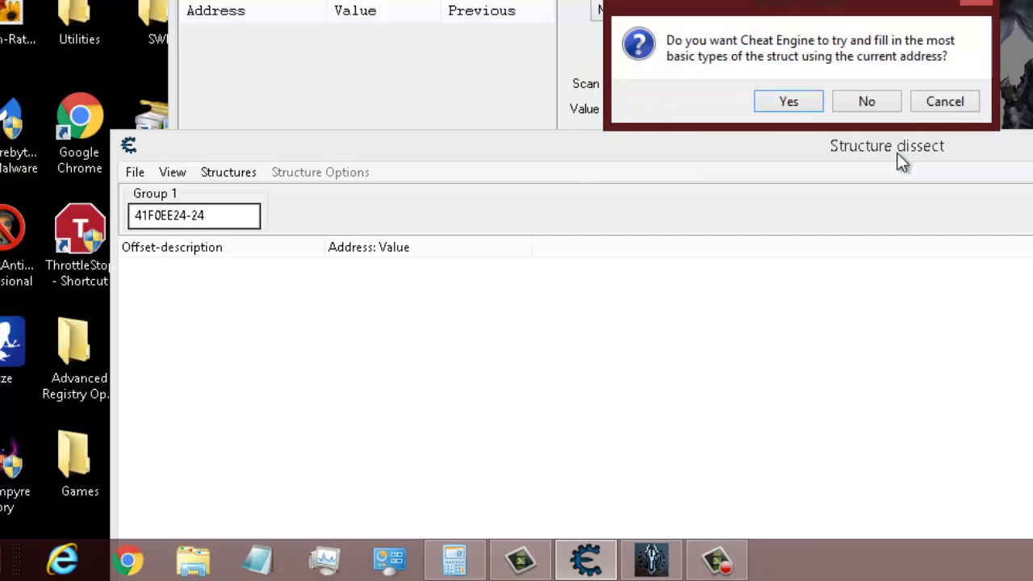
left_click(806, 100)
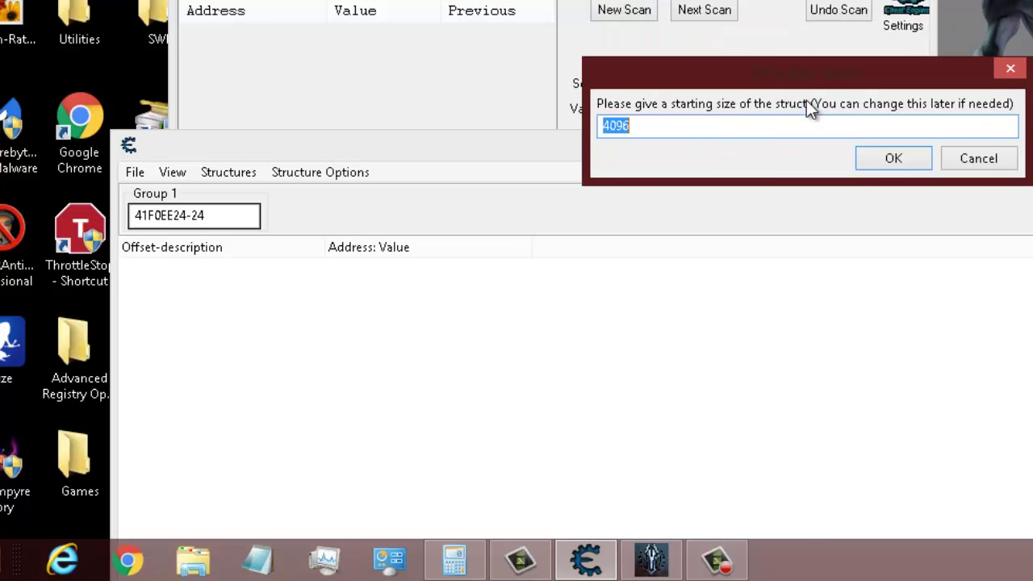
left_click(879, 155)
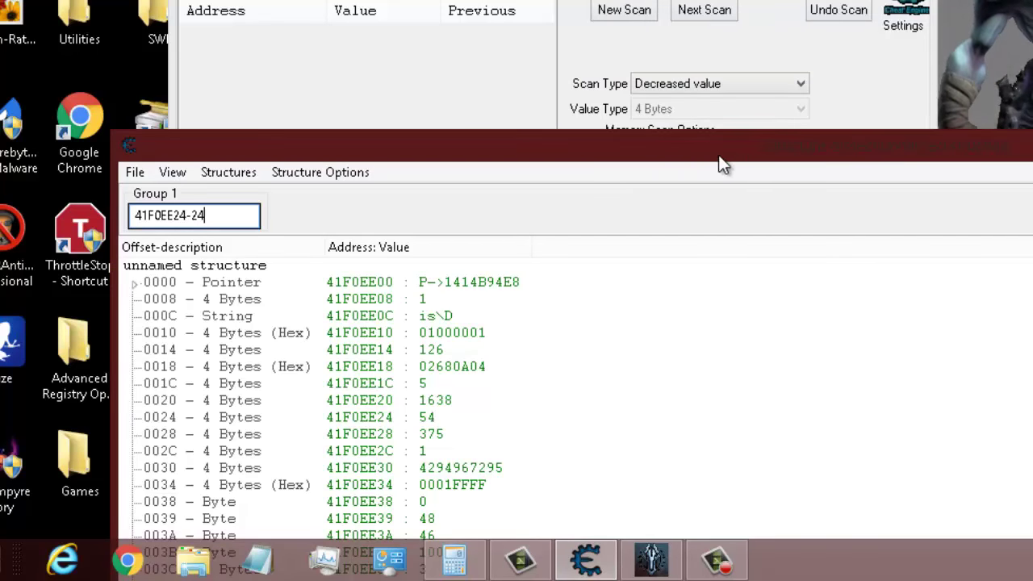
- Move the structure window aside and review the add [rsi+24],edx write instruction and its disassembly
left_click_drag(710, 155, 1032, 55)
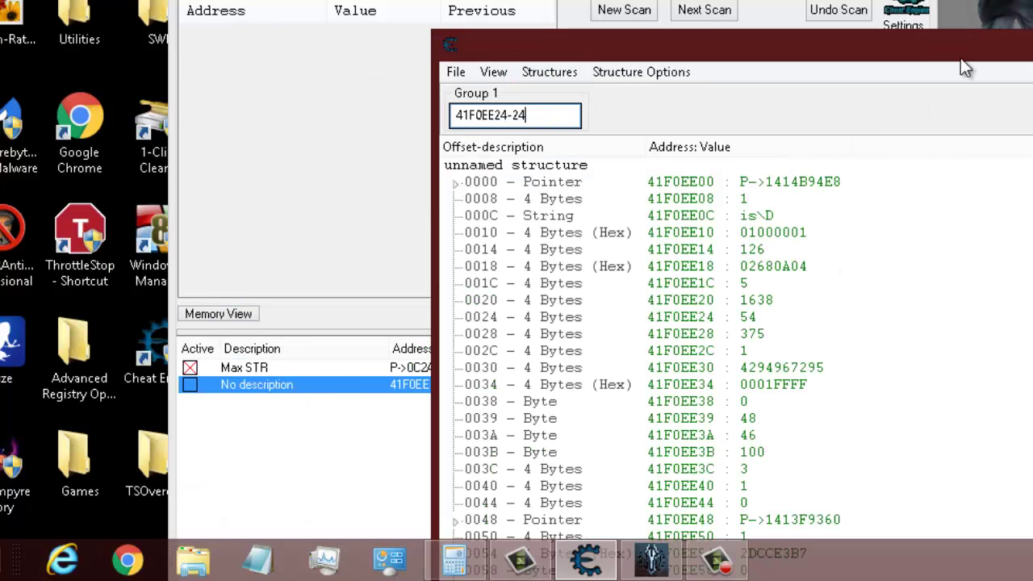
left_click_drag(918, 144, 799, 290)
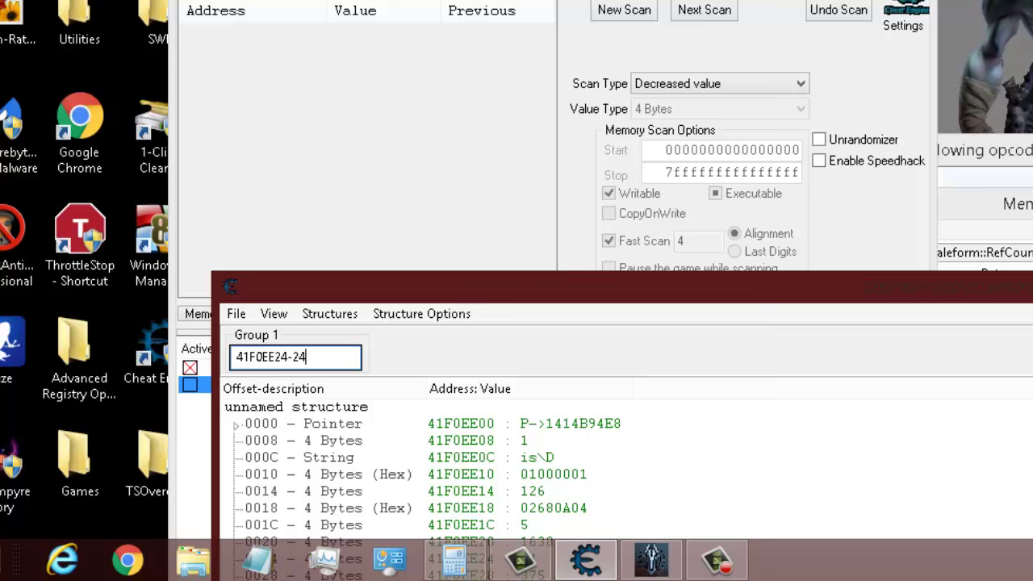
left_click(984, 151)
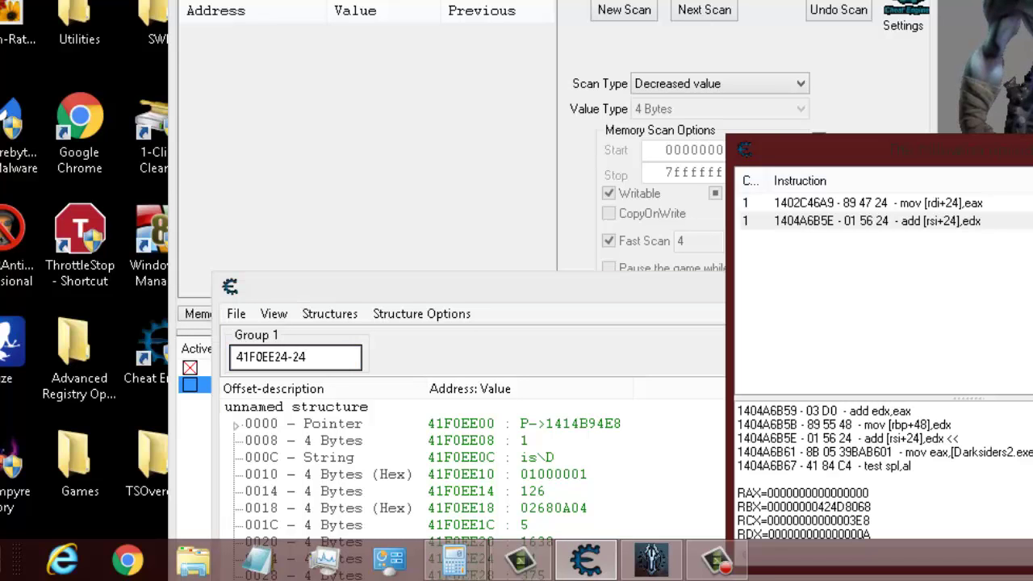
left_click(949, 226)
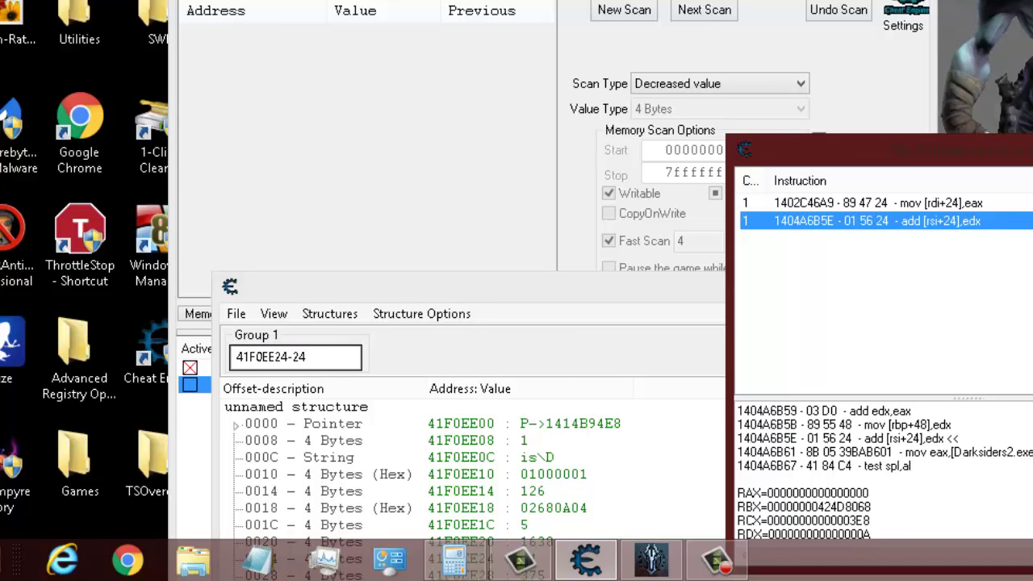
double_click(947, 225)
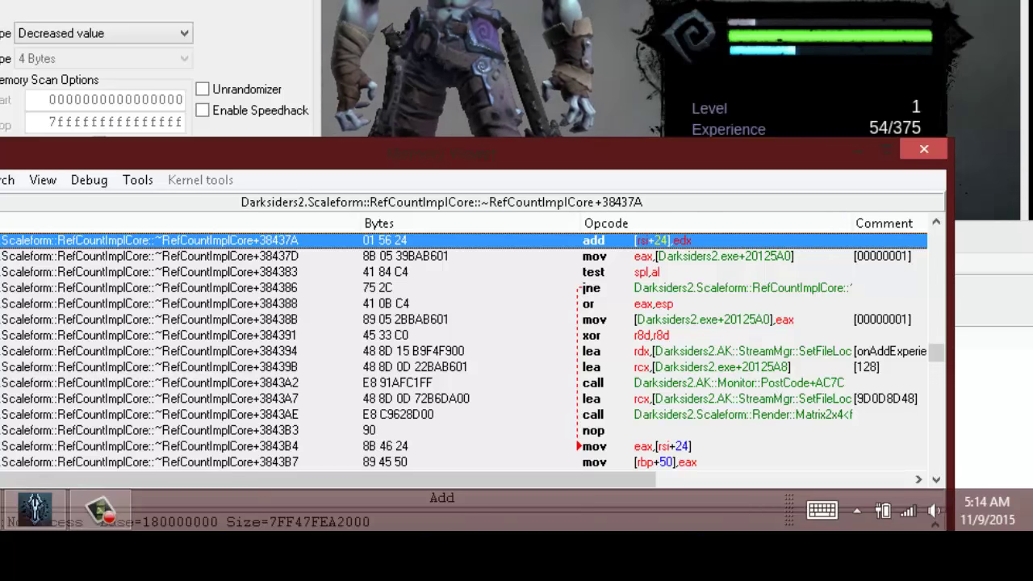
key("alt+Tab")
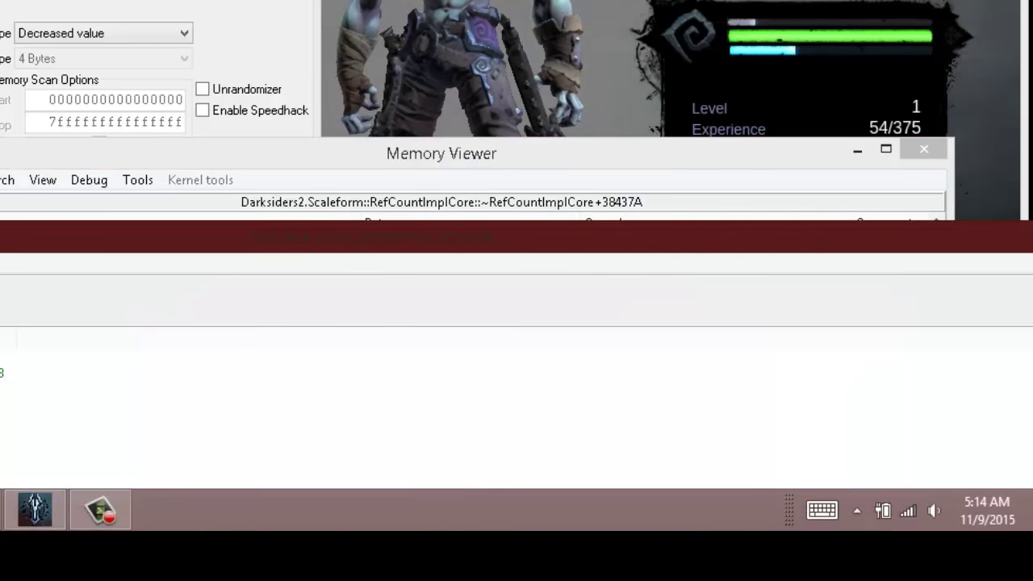
- Compare the structure entries at offsets 0024 and 0028 with the Experience figures on the Character Stats screen
left_click_drag(246, 242, 326, 72)
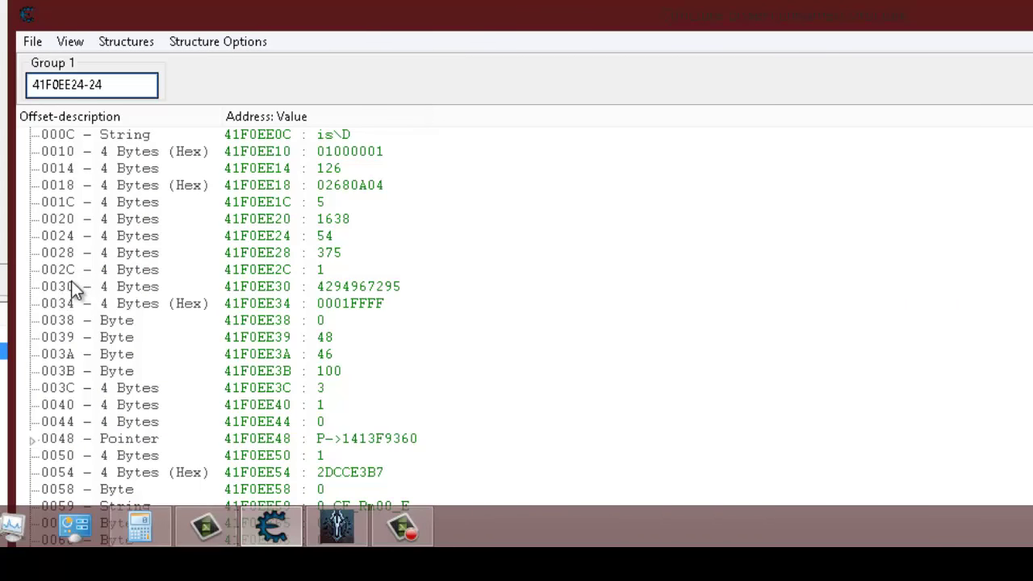
scroll(71, 283, "up", 1)
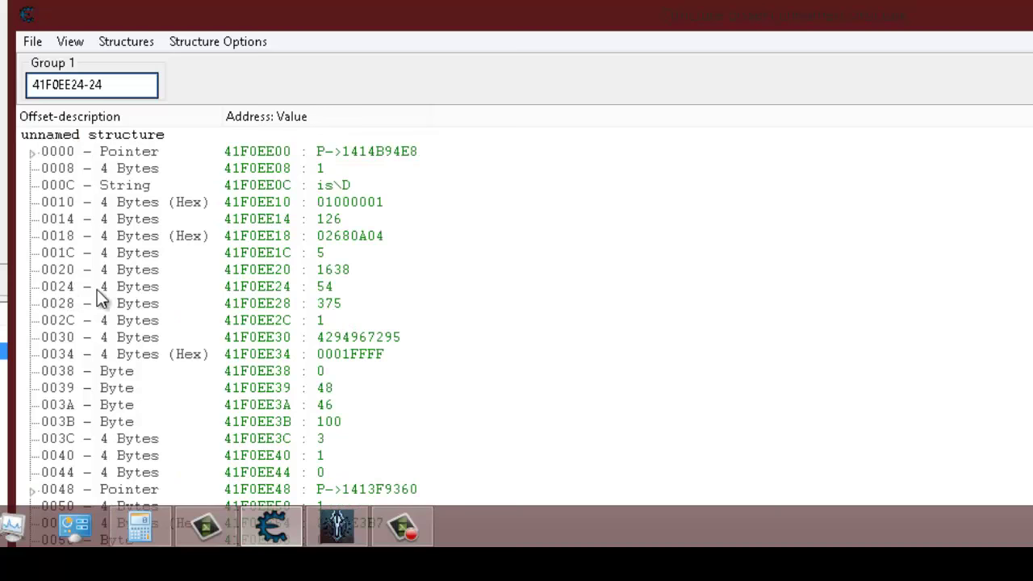
left_click(97, 291)
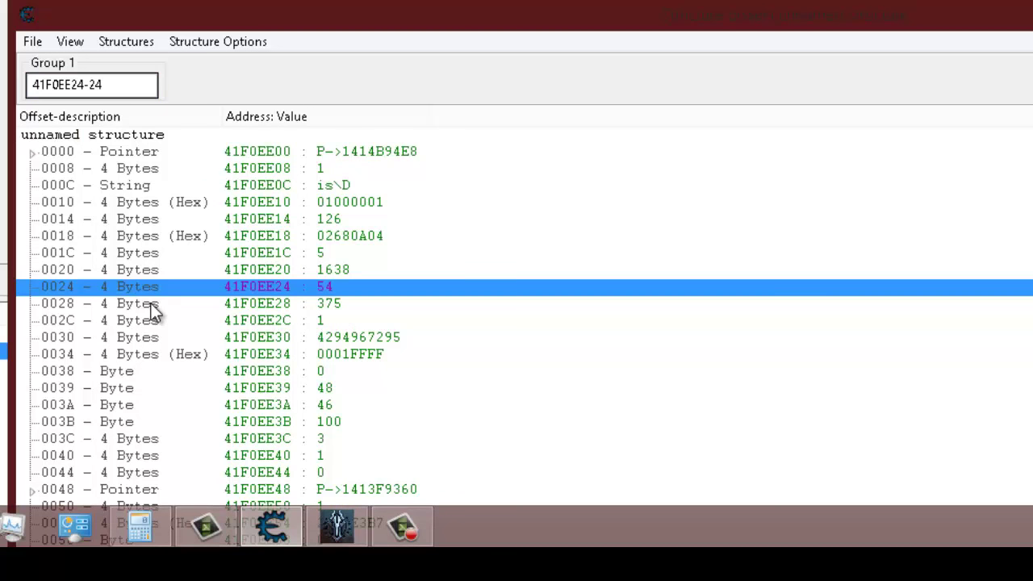
left_click(184, 305)
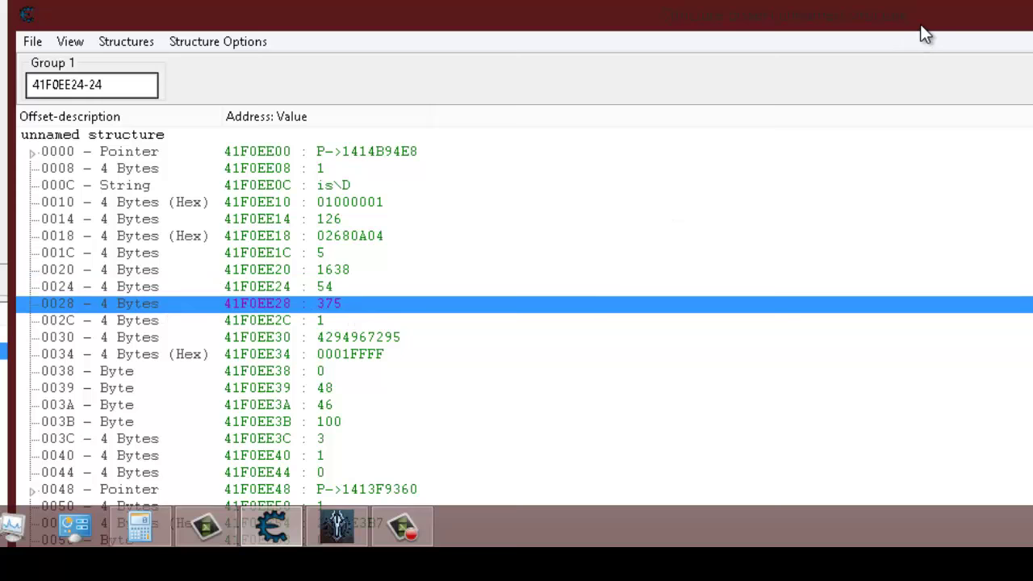
left_click_drag(921, 26, 353, 219)
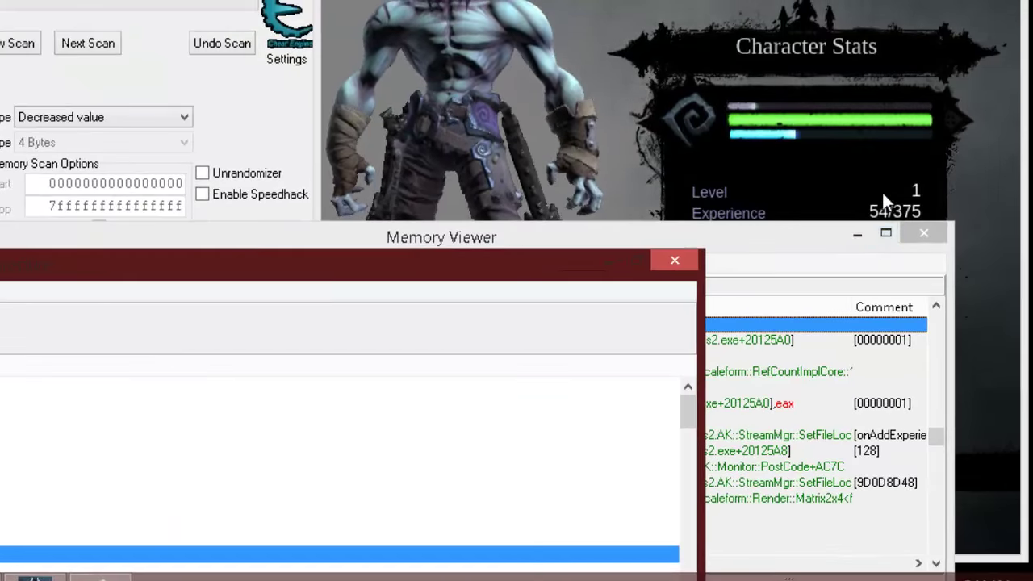
left_click(881, 189)
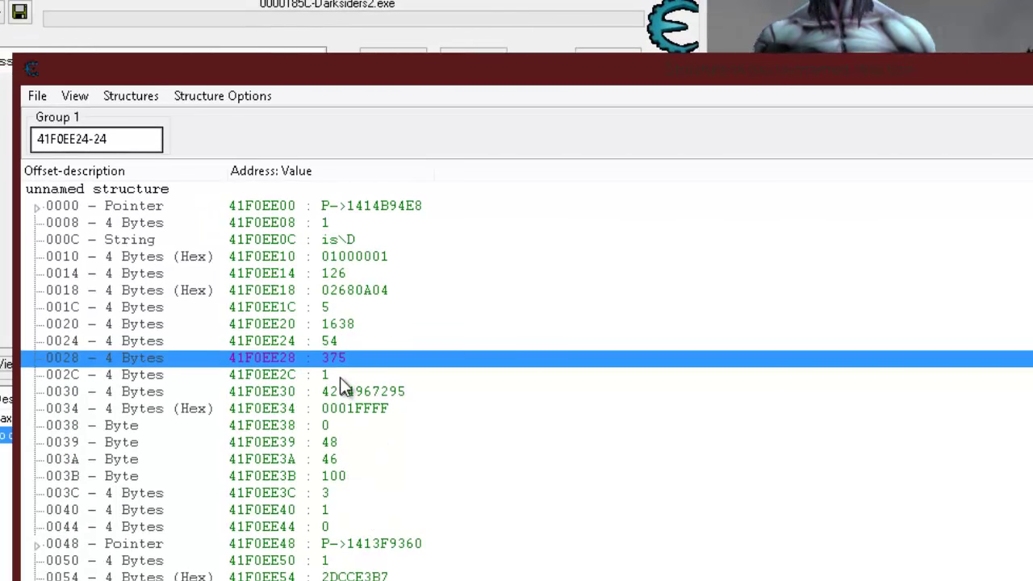
left_click(330, 342)
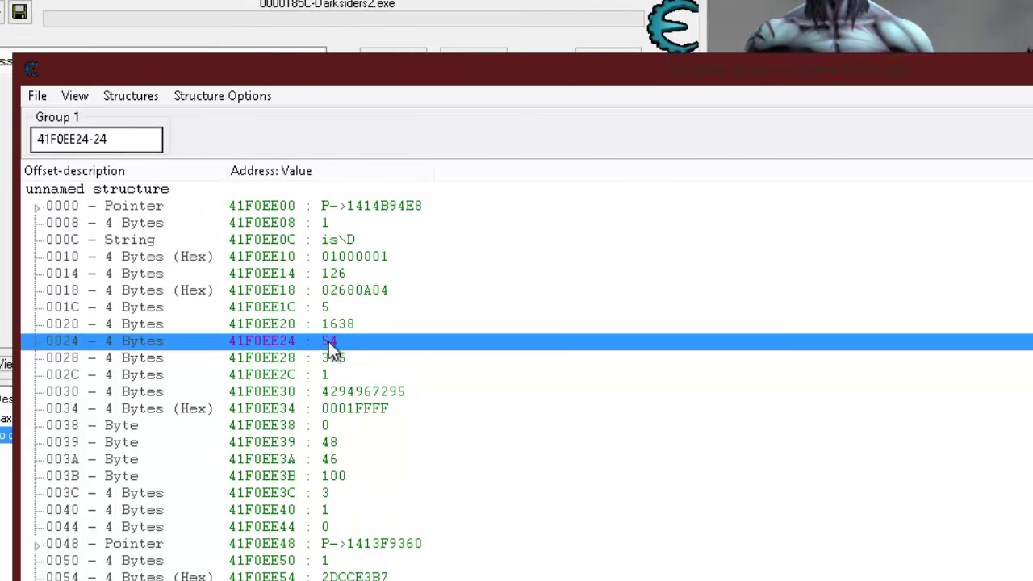
left_click(325, 363)
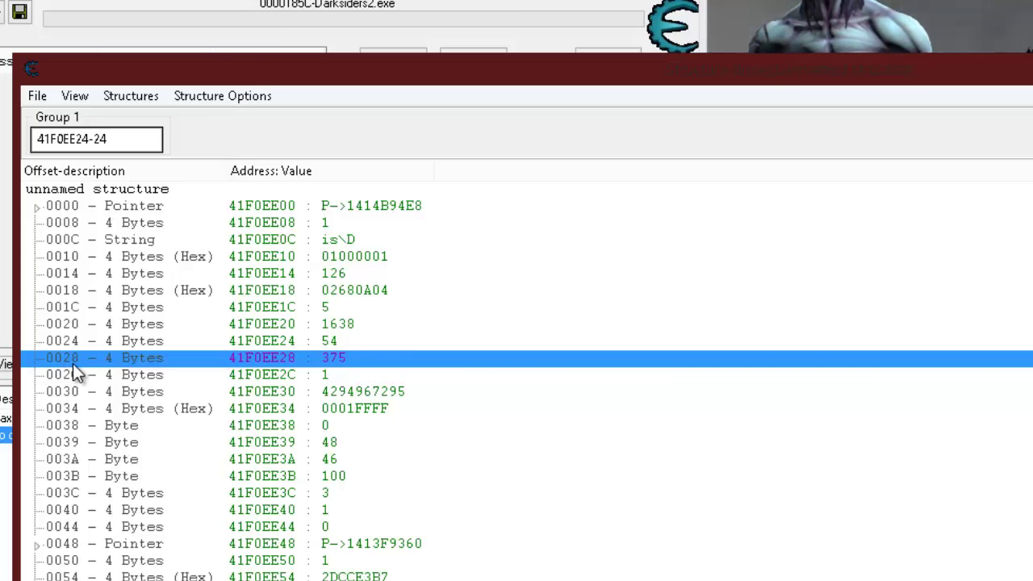
key("Up")
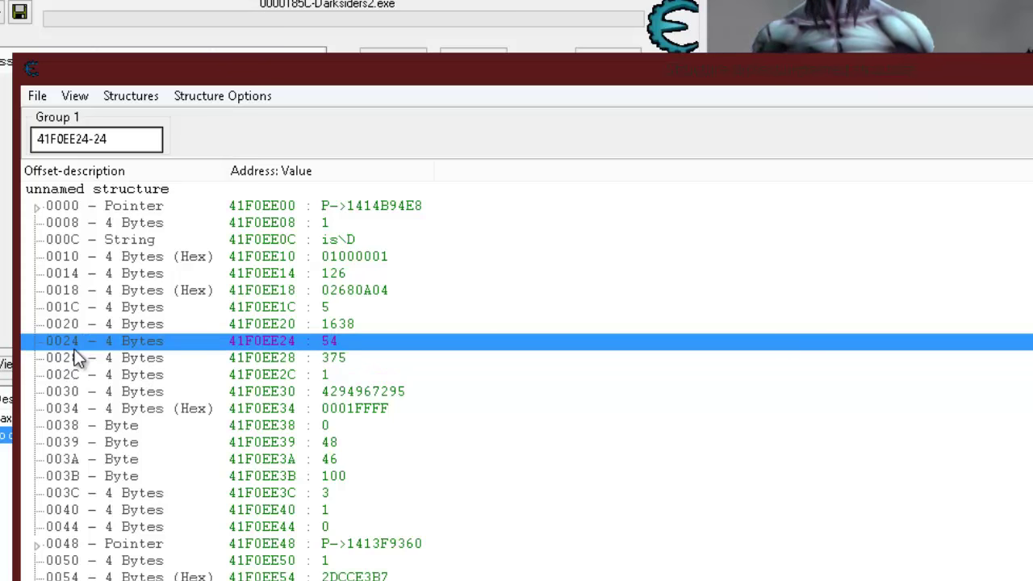
left_click(66, 359)
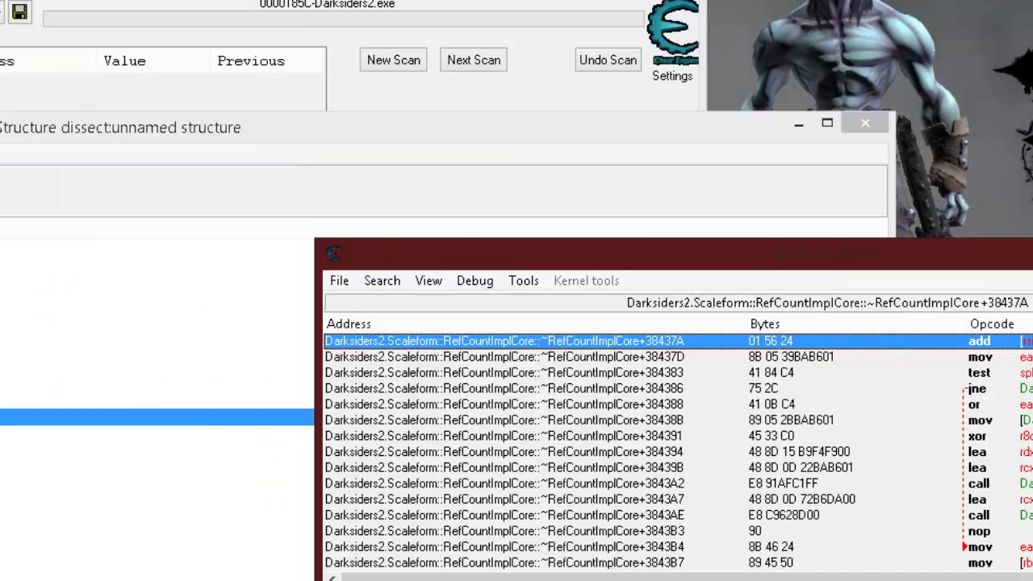
- Open an Auto Assemble script from the add [rsi+24],edx instruction and insert the Cheat Table framework code
left_click_drag(646, 253, 680, 138)
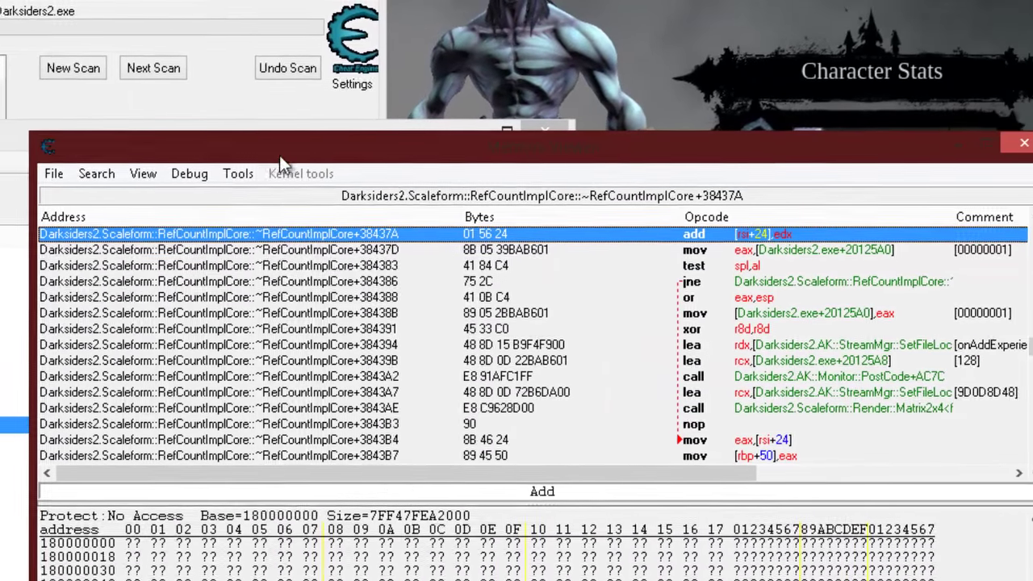
left_click_drag(609, 148, 693, 125)
left_click(308, 150)
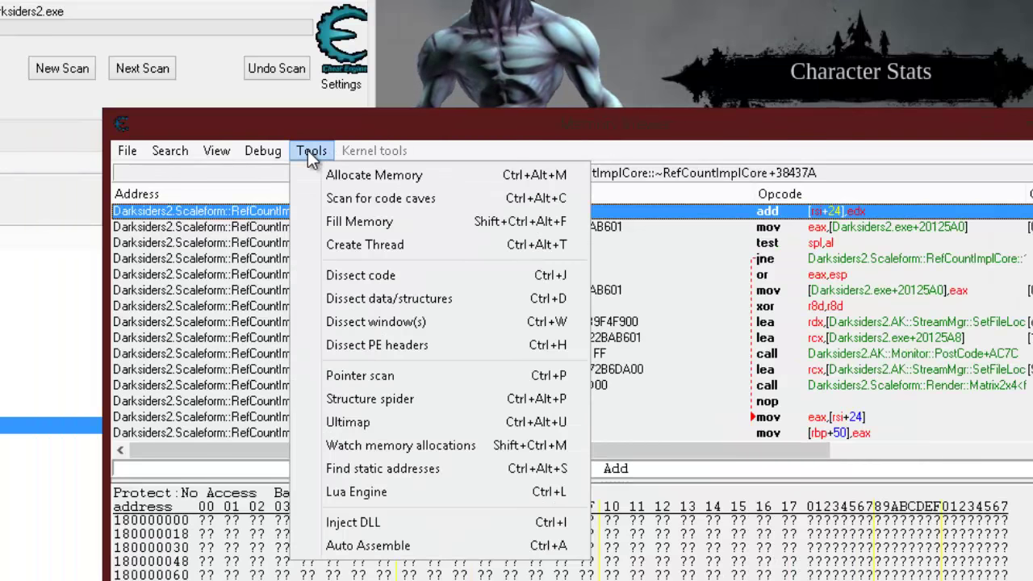
left_click(368, 545)
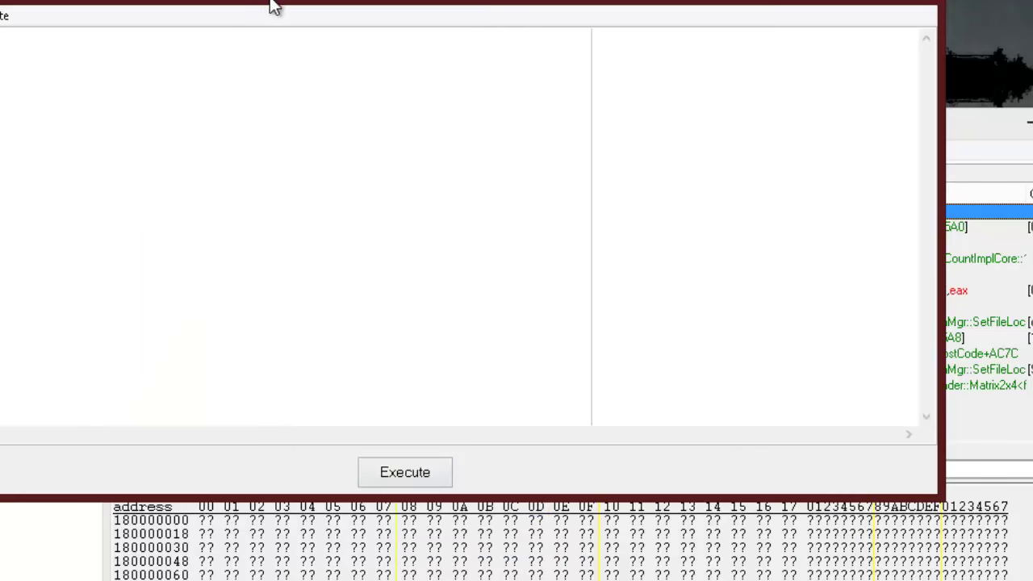
left_click_drag(274, 7, 501, 103)
left_click(229, 113)
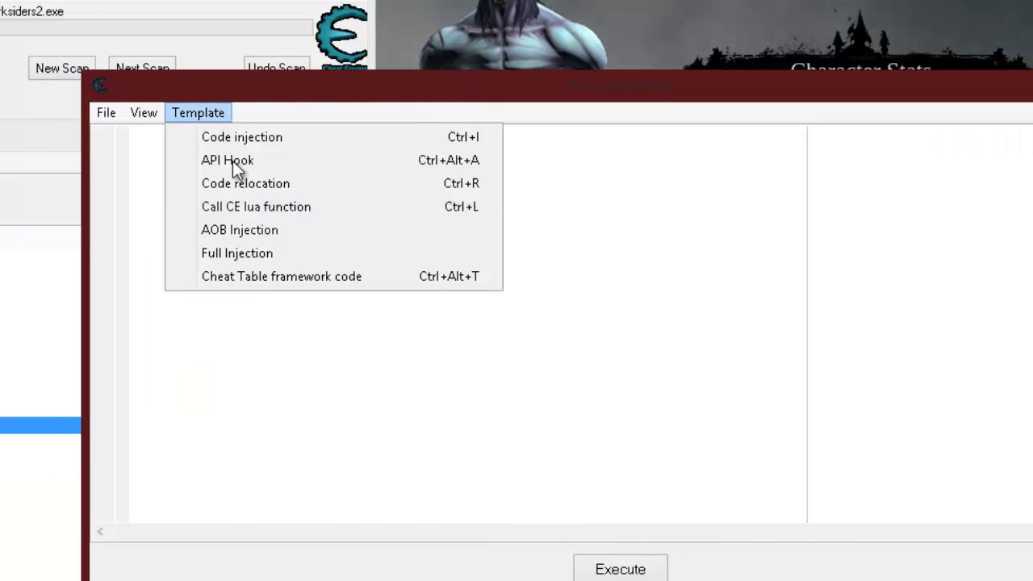
left_click(246, 283)
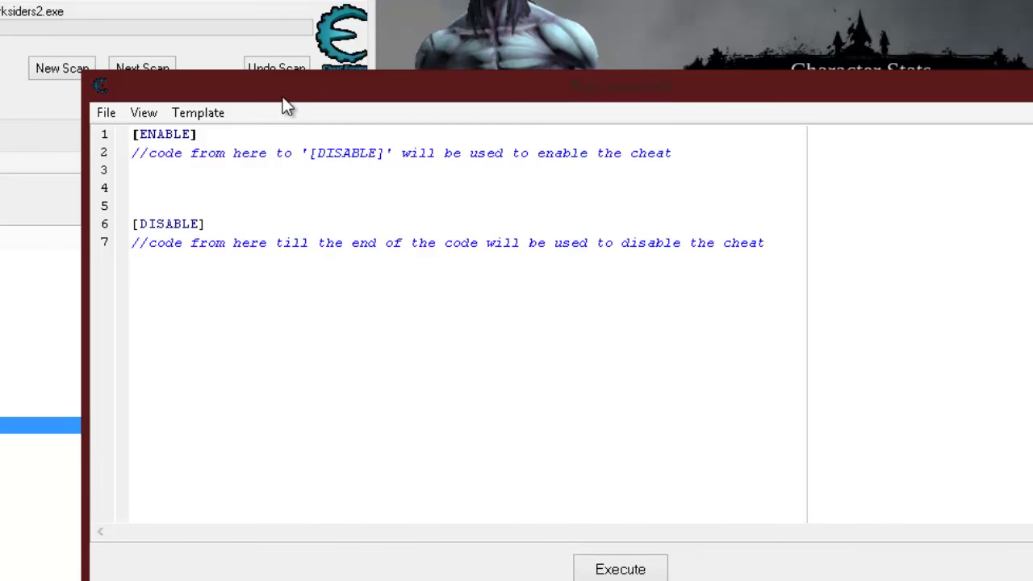
- Add an AOB Injection template for the add [rsi+24],edx instruction, naming the injection point symbol xp
left_click_drag(283, 100, 400, 129)
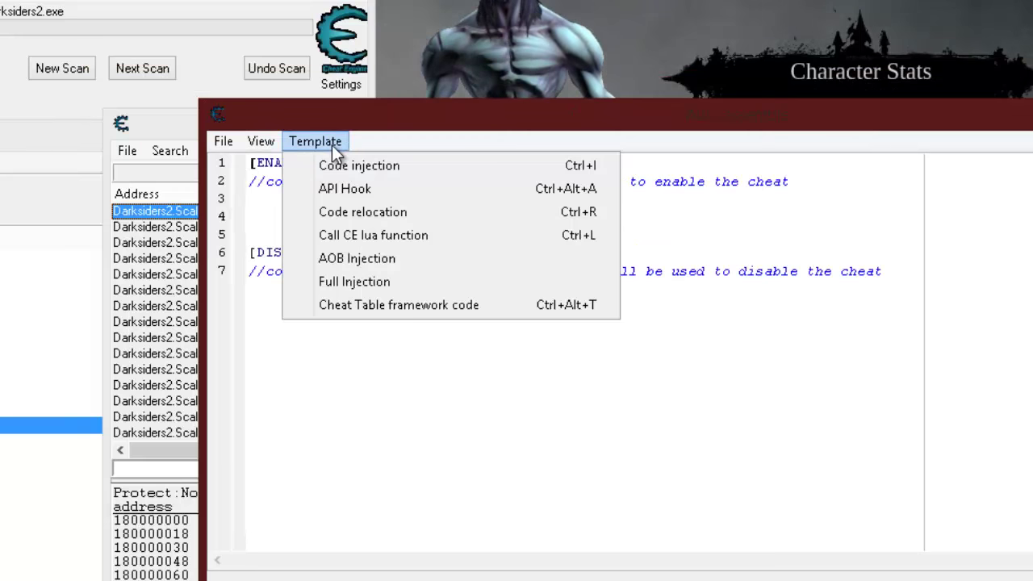
left_click(368, 259)
left_click(331, 216)
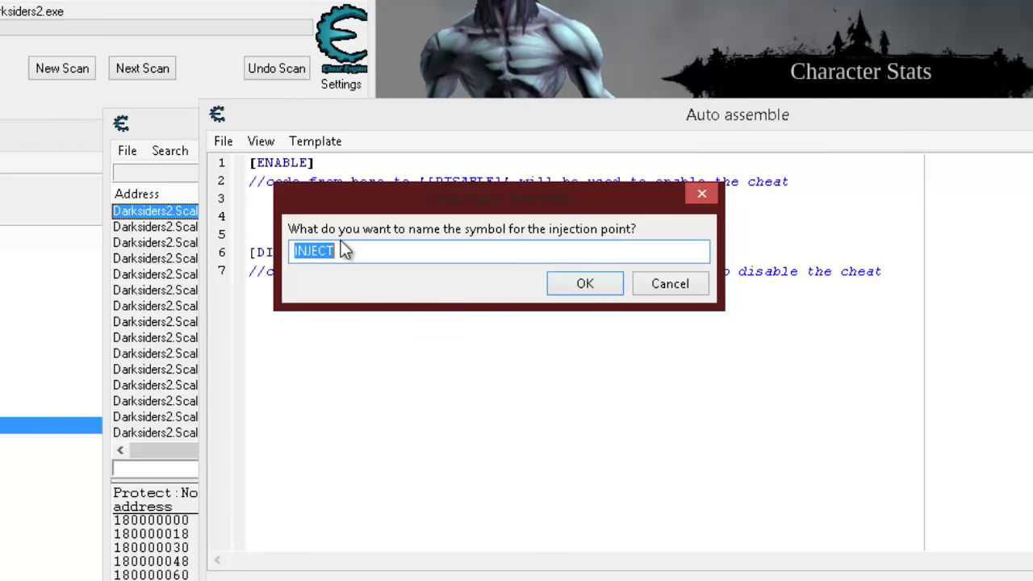
type("xp")
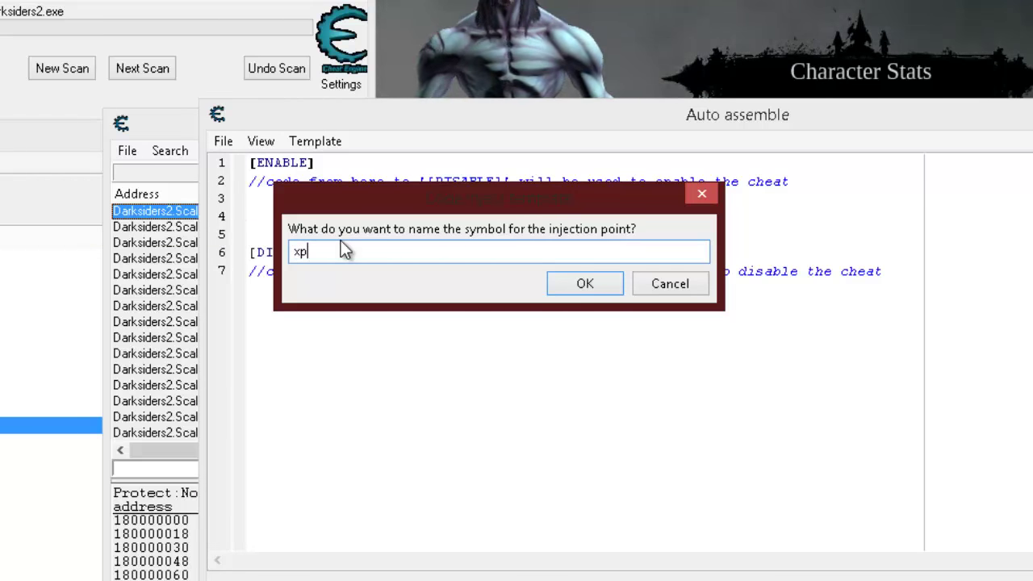
left_click(599, 288)
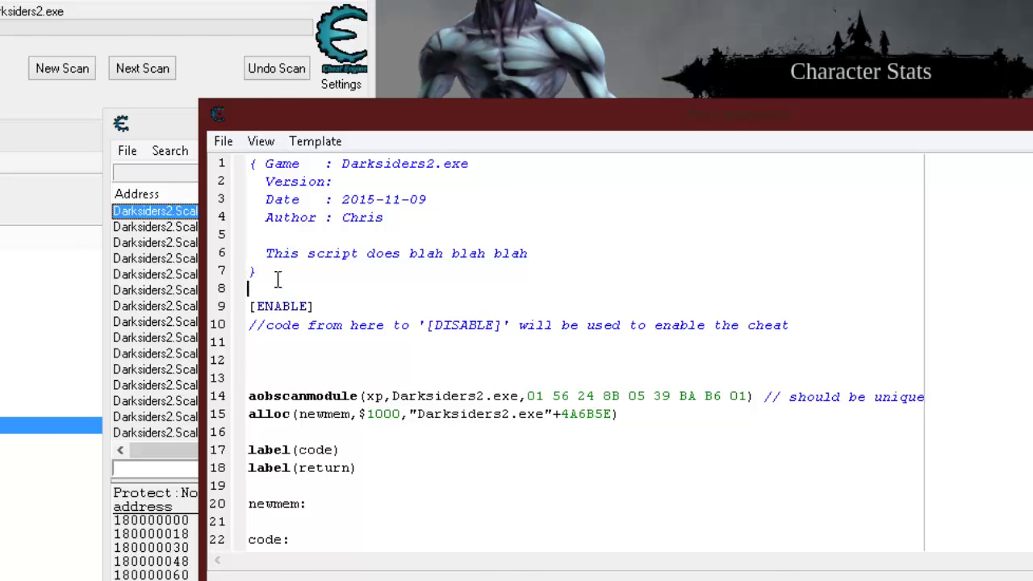
- Delete the script's header comment block above [ENABLE] and shift the Auto Assemble window for easier viewing
left_click_drag(249, 288, 206, 97)
key("Delete")
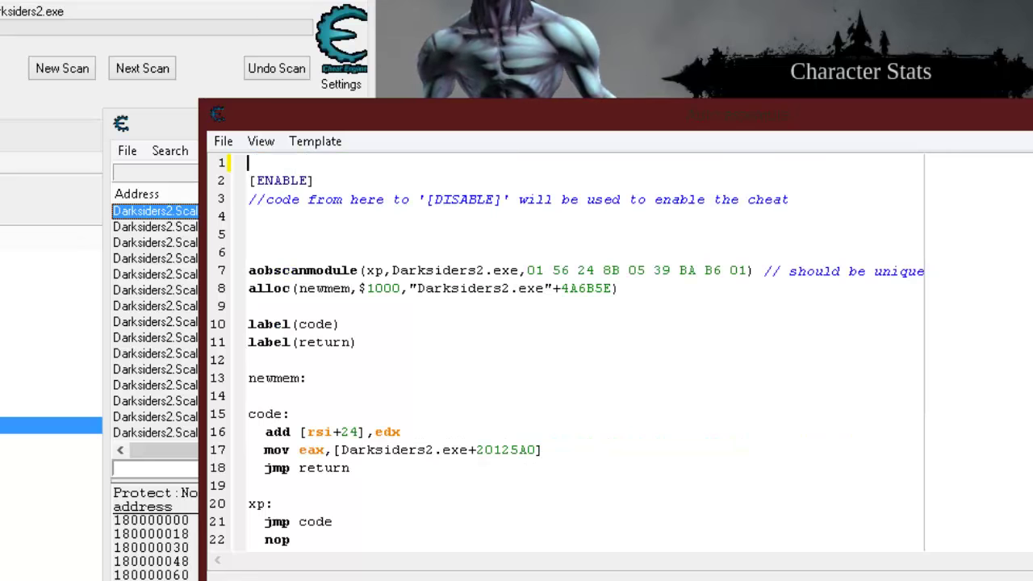
left_click_drag(700, 133, 598, 129)
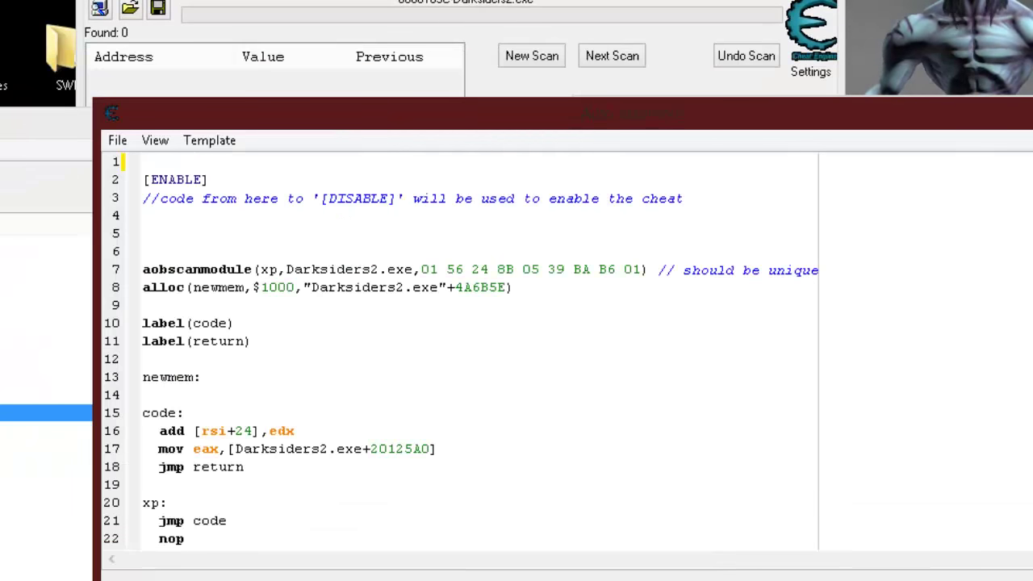